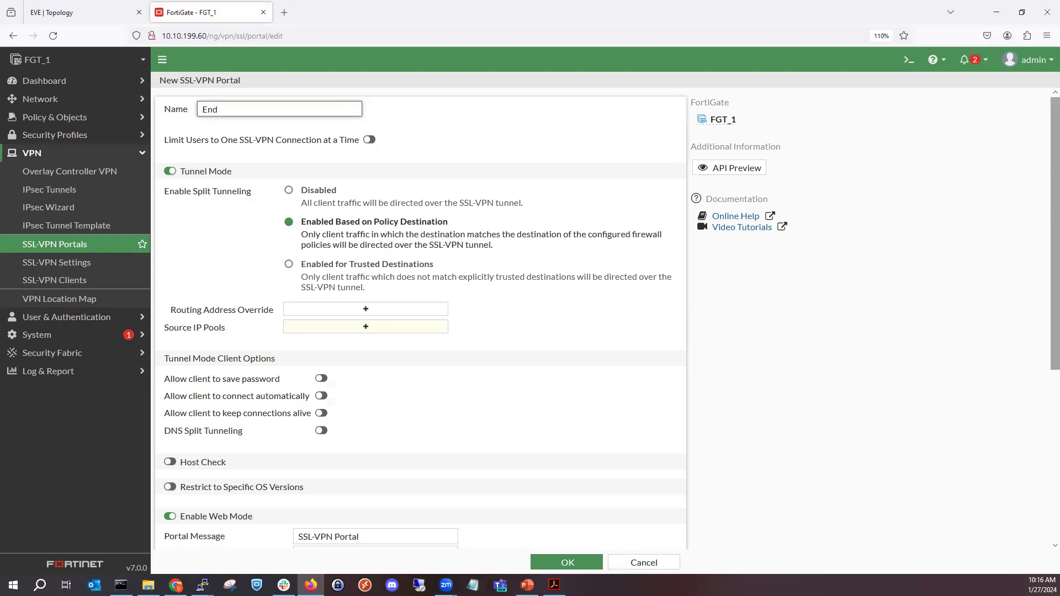
- Name the new SSL-VPN portal End-Users
type("-Users")
left_click(513, 108)
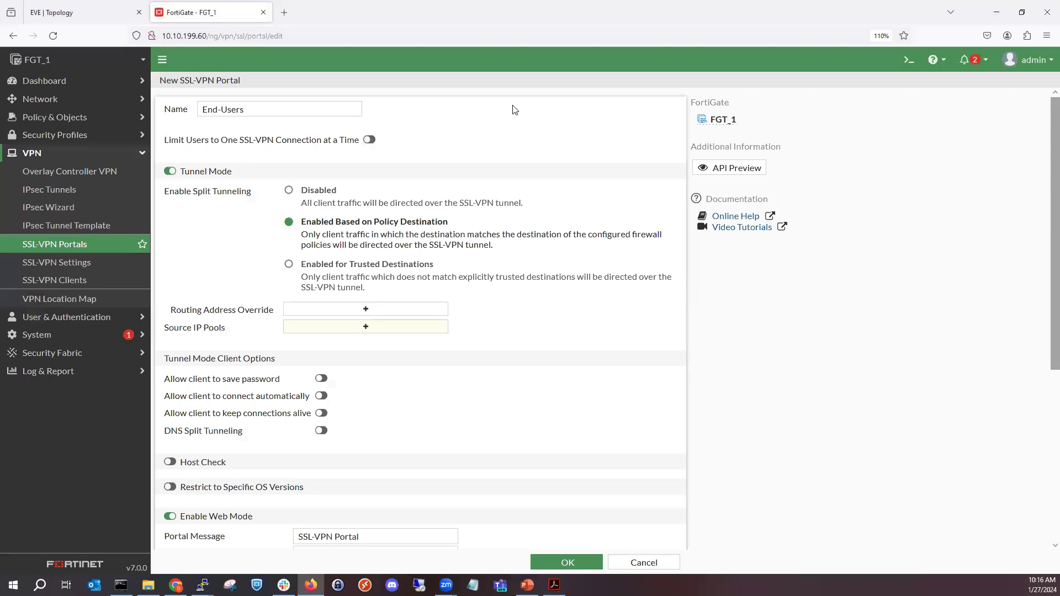
left_click(329, 148)
left_click(331, 150)
- Open the selection of address entries for the portal's routing address override
scroll(248, 196, "down", 5)
scroll(235, 235, "up", 5)
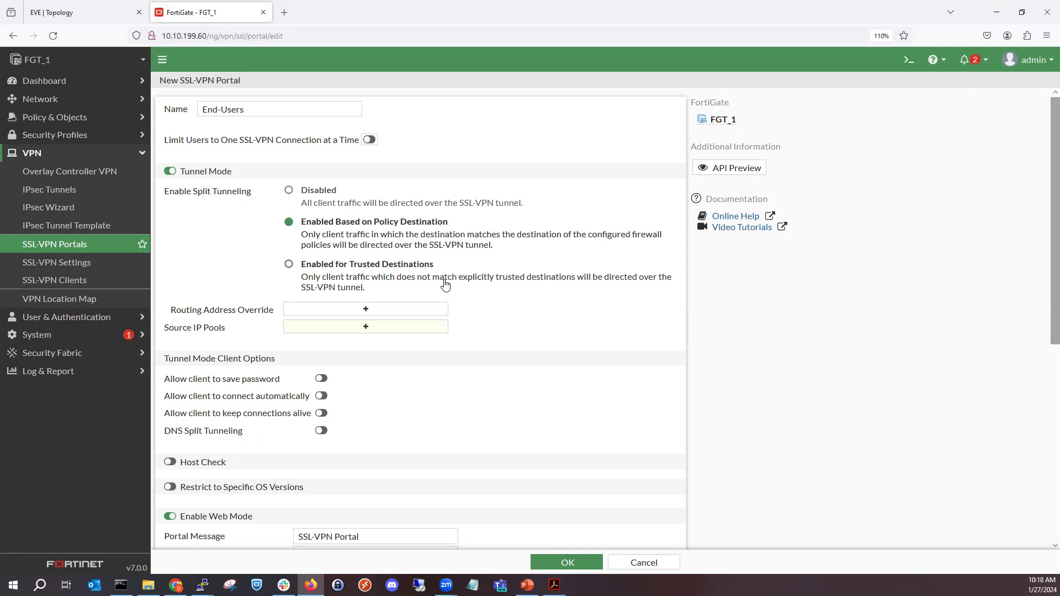
left_click(390, 313)
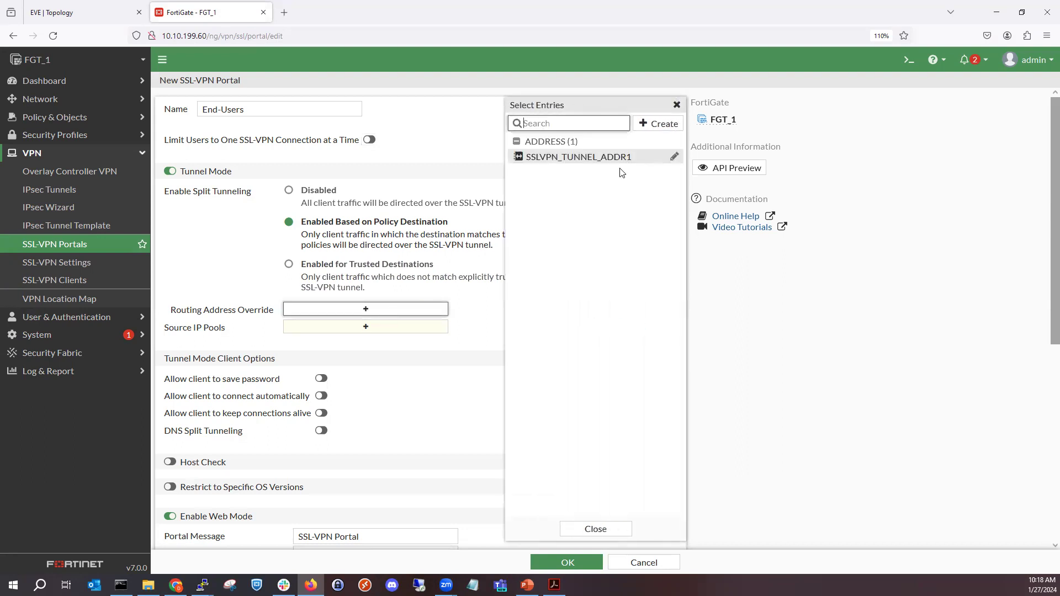
left_click(654, 129)
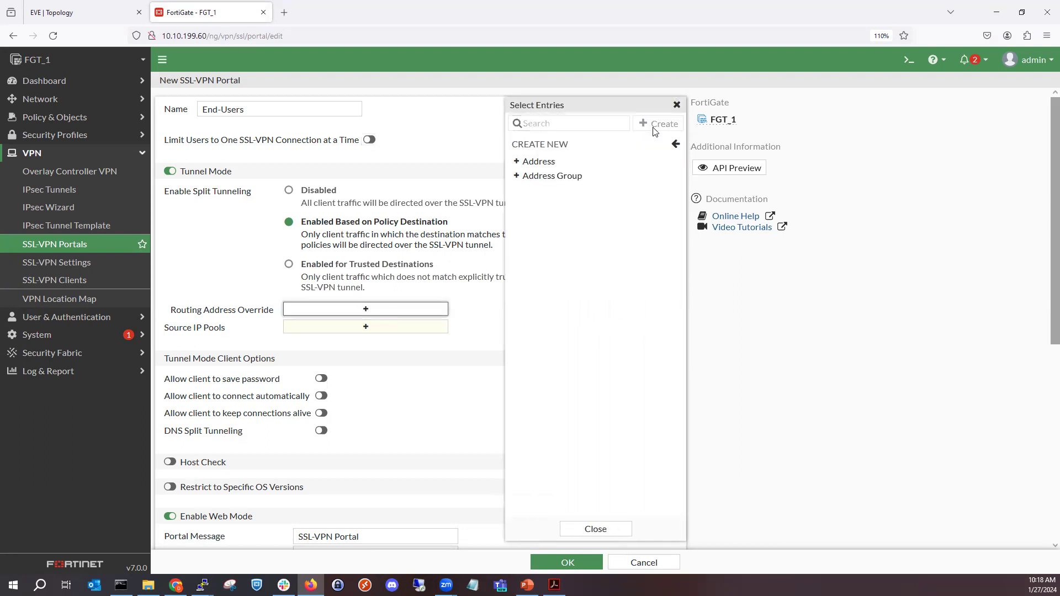
left_click(581, 164)
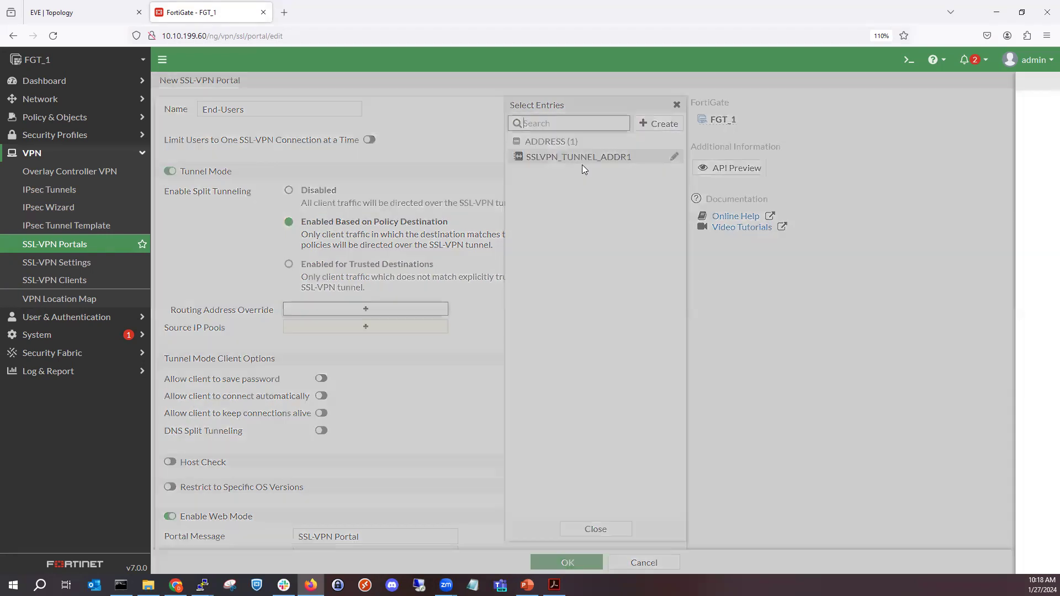
left_click(625, 108)
type("LAN")
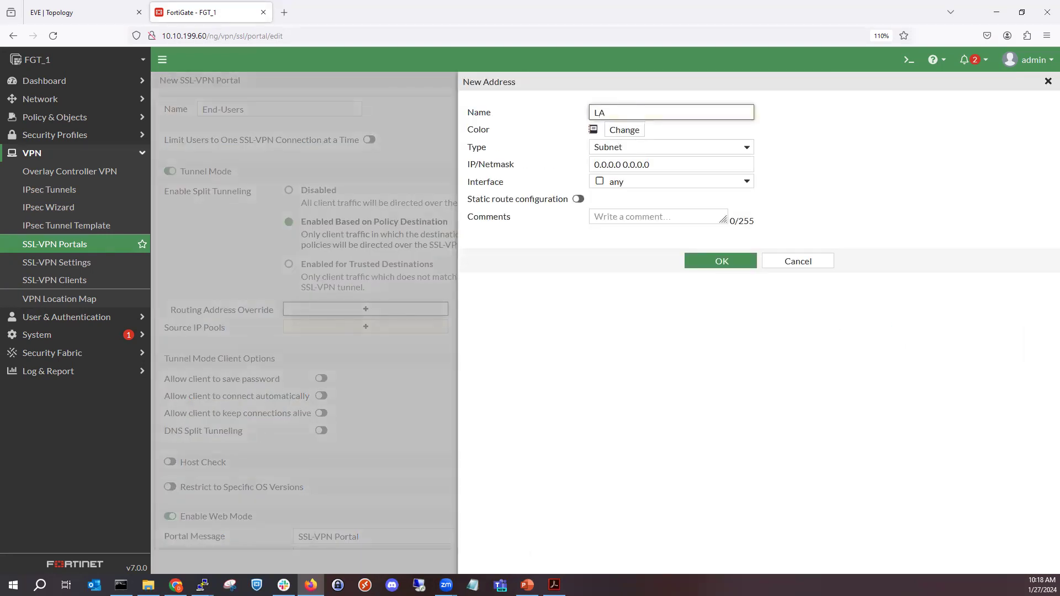
left_click(797, 260)
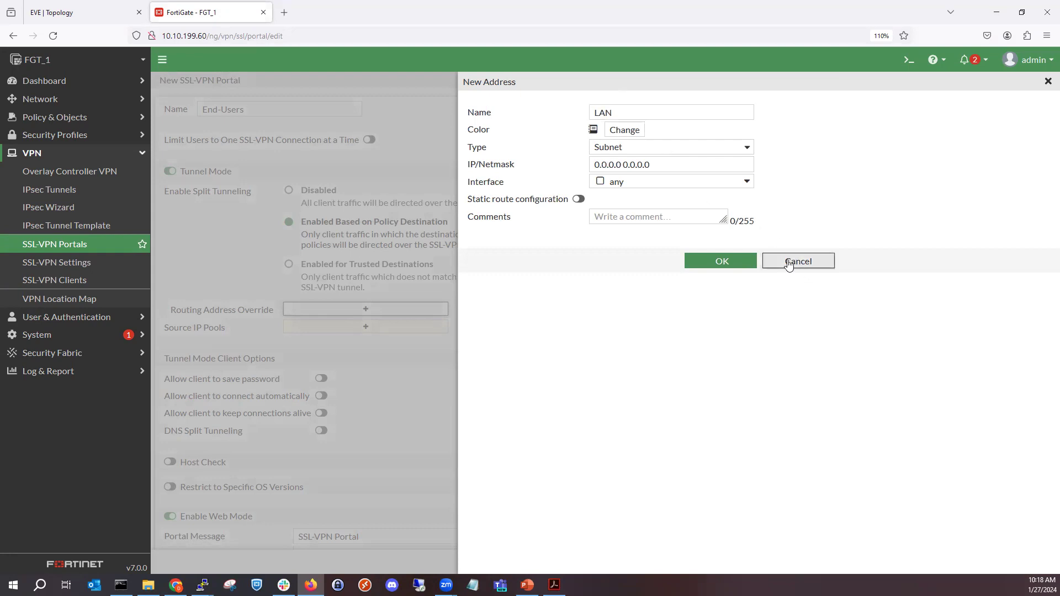
- Start a new address object for the routing address override and name it LAN
left_click(638, 128)
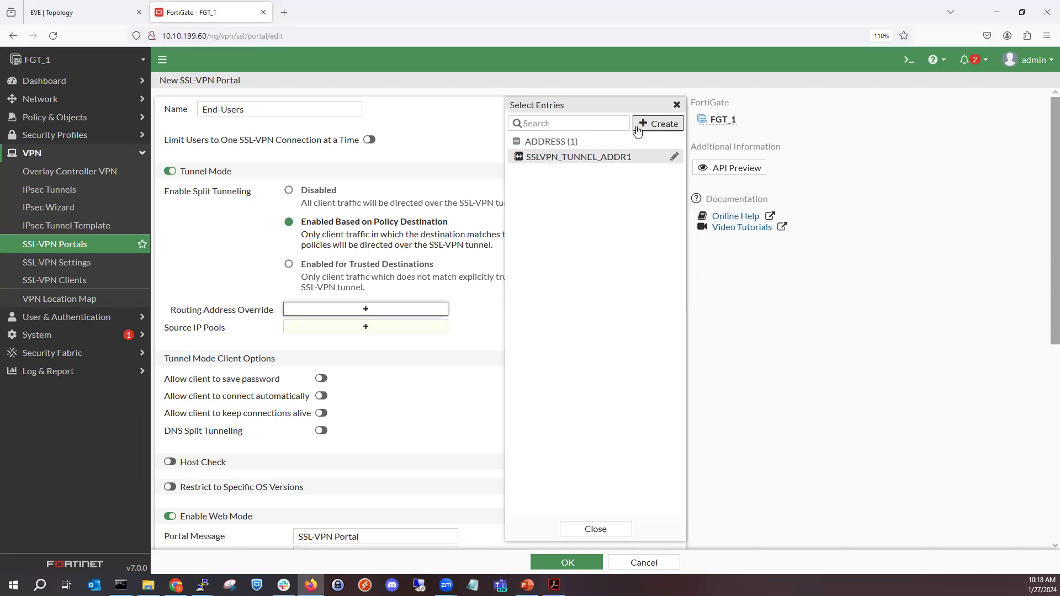
left_click(597, 163)
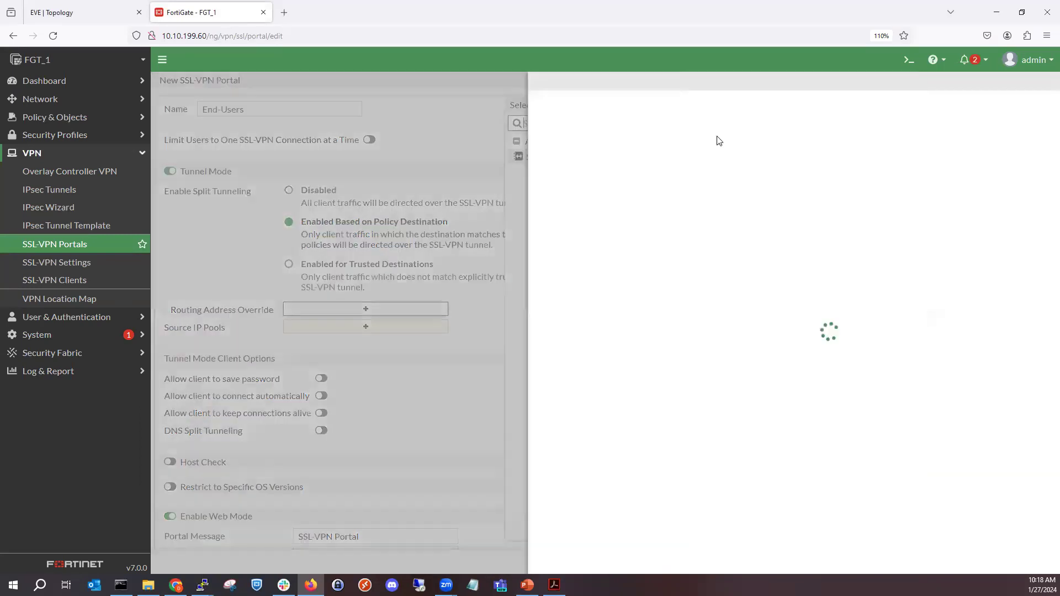
left_click(646, 114)
type("LAB")
key("BackSpace")
type("N")
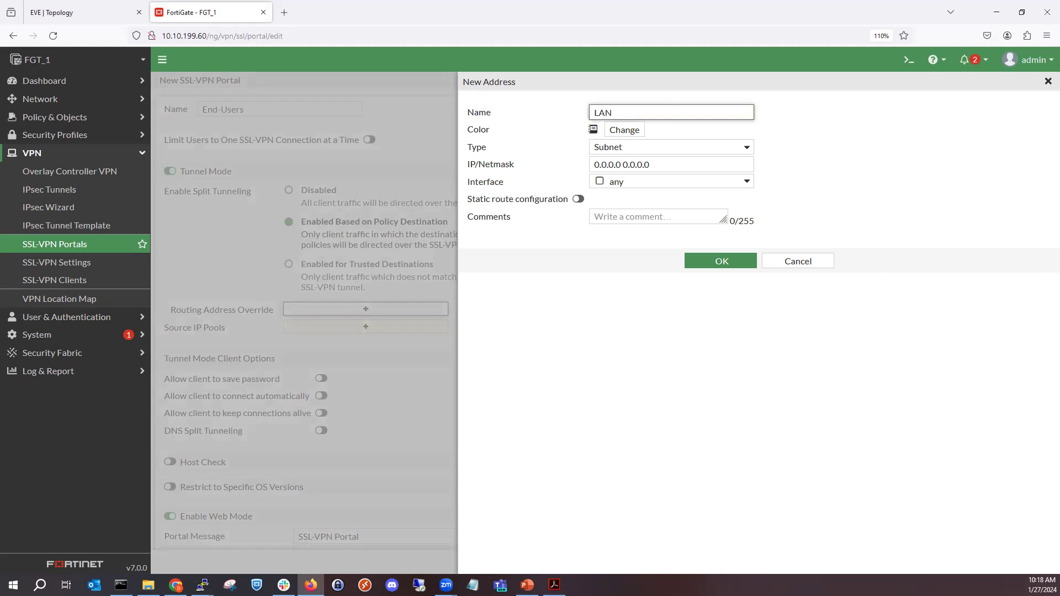
- Set the LAN address's IP/Netmask to 172.16.1.0/24, enable static route configuration and save it
left_click(658, 147)
left_click(666, 164)
left_click(667, 164)
key("ctrl+a")
type("172.16.1.")
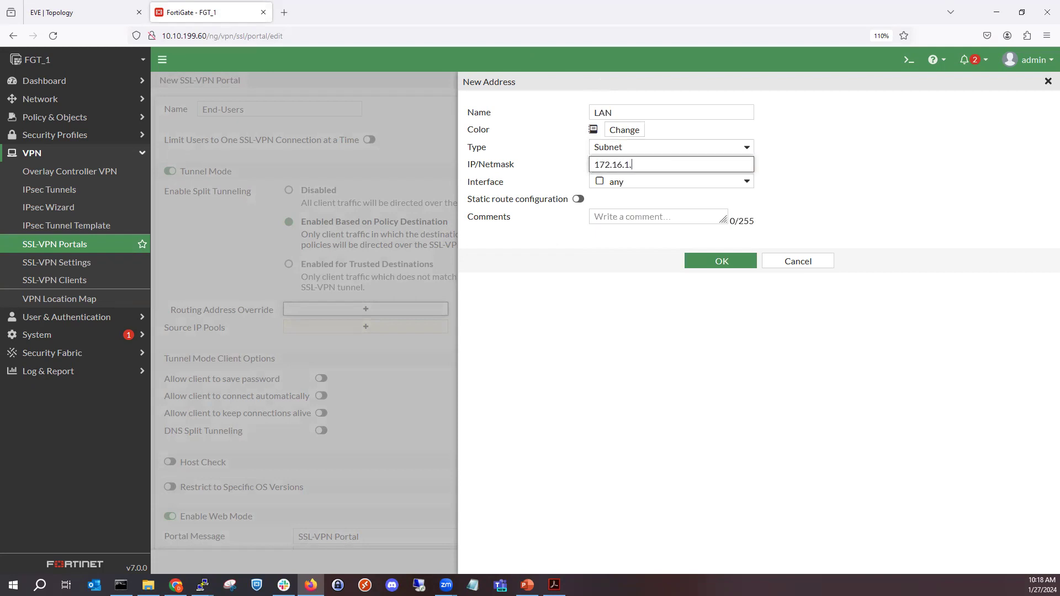
type("0/24")
left_click(578, 199)
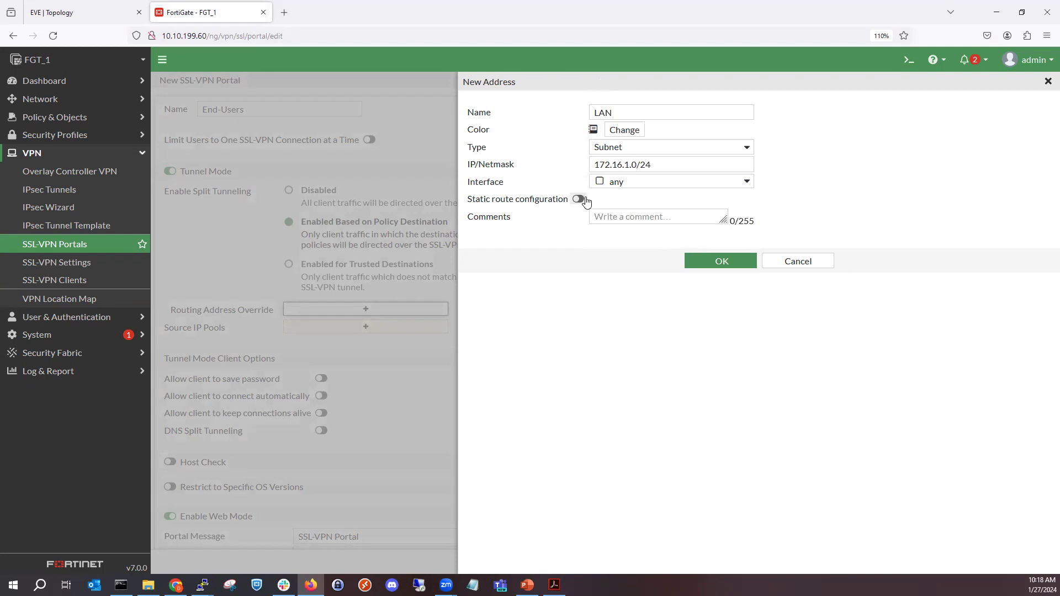
left_click(713, 264)
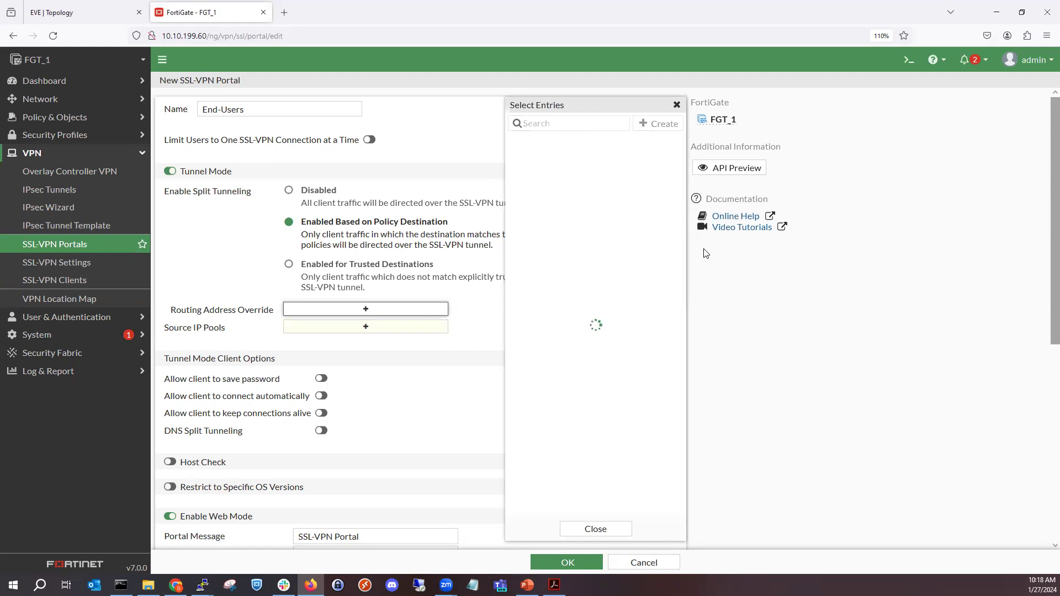
- Change the LAN address's interface to LAN (port2) and select that address as the routing address override
left_click(672, 159)
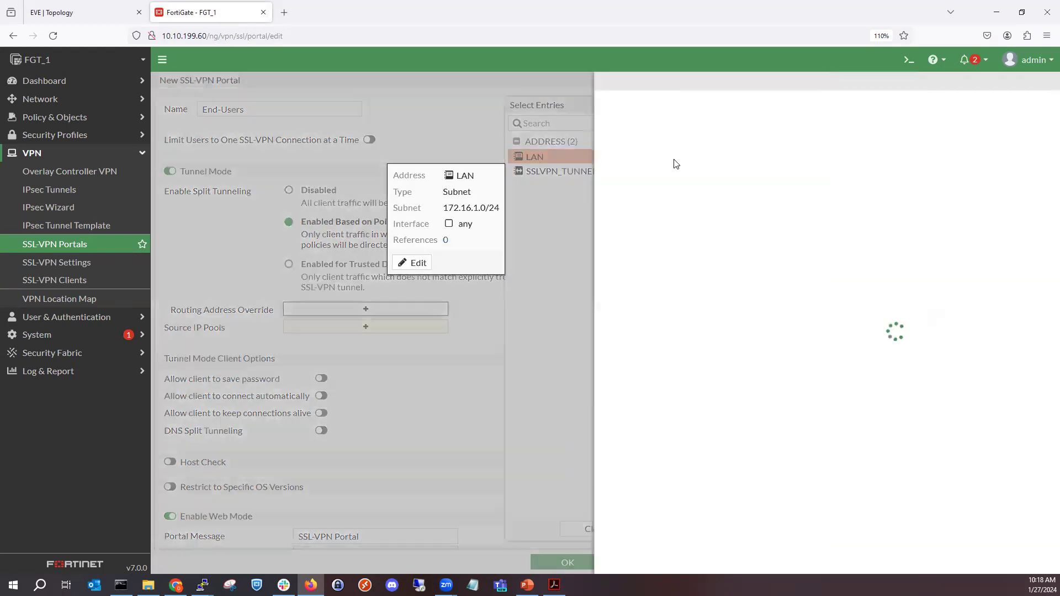
left_click(674, 182)
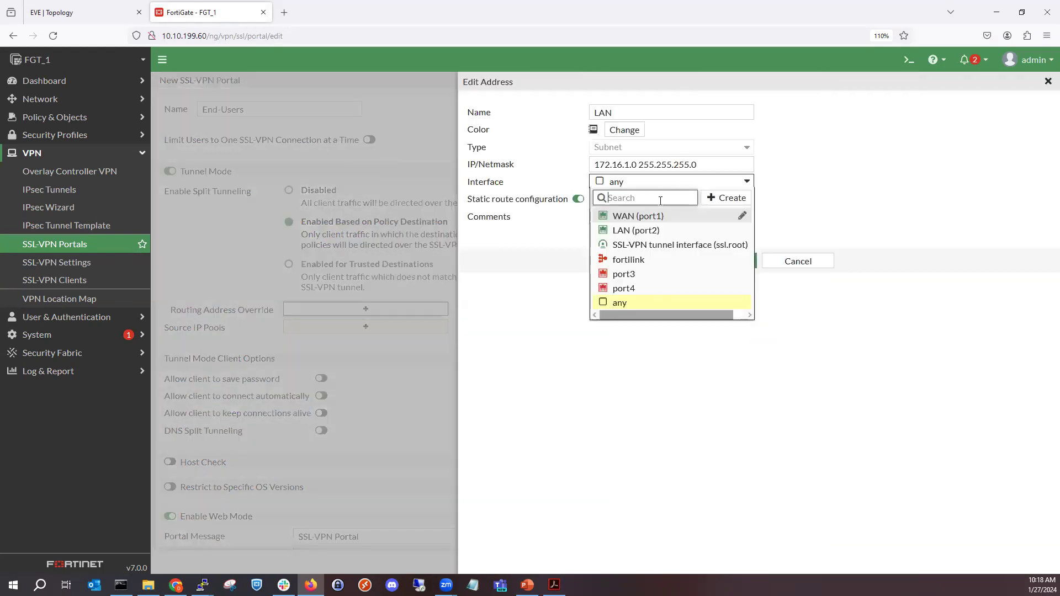
left_click(657, 235)
left_click(734, 267)
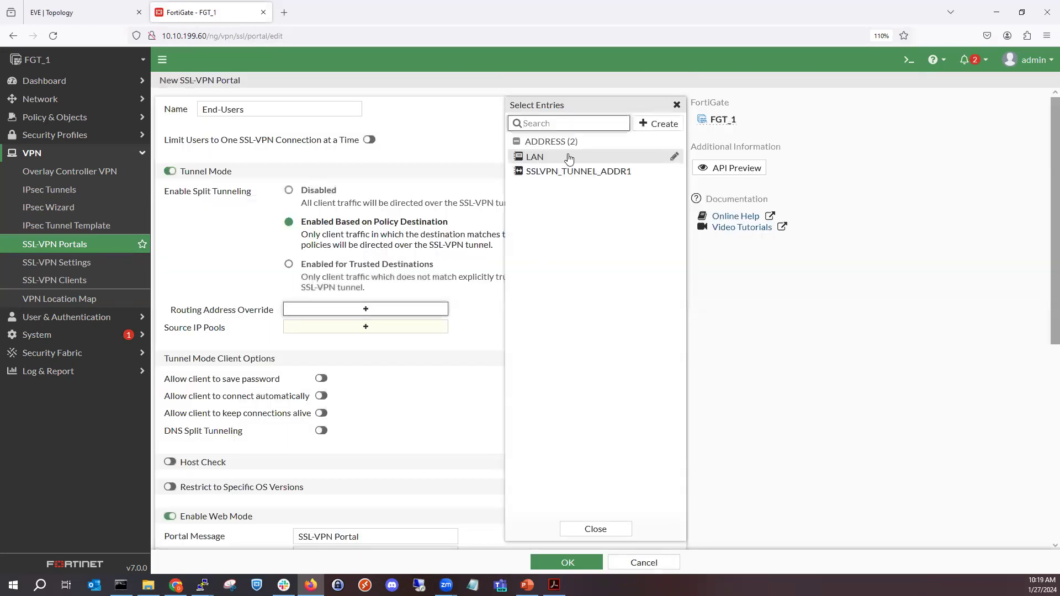
left_click(566, 158)
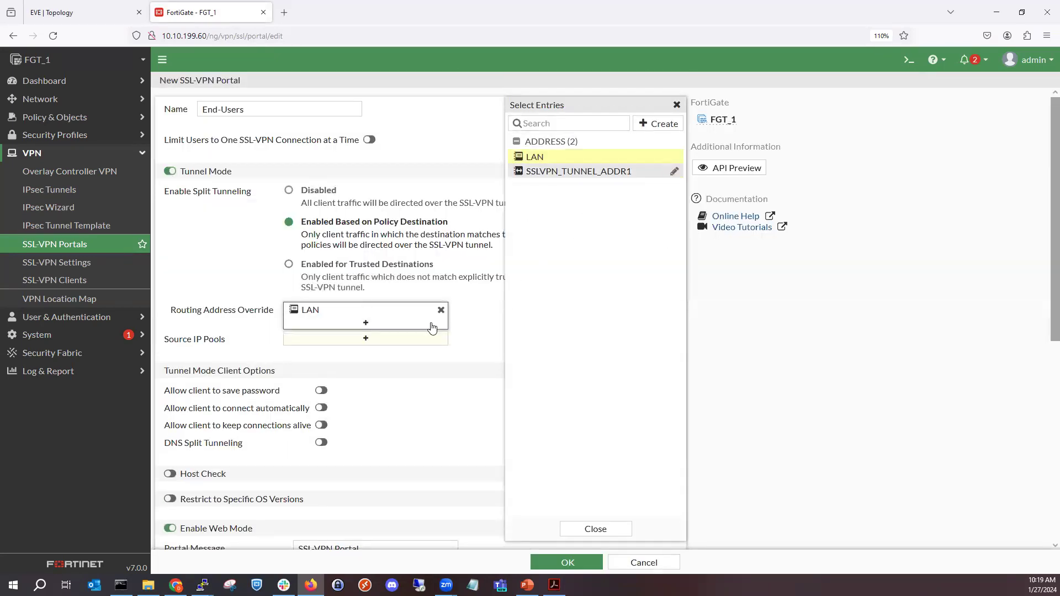
left_click(228, 264)
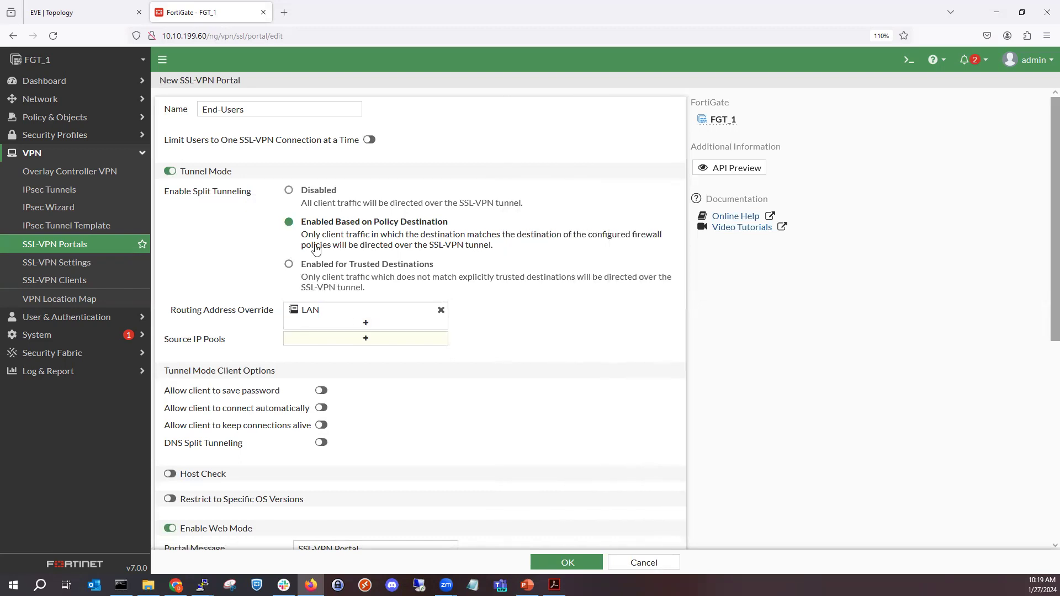
- Start a new address object for the portal's source IP pools and name it FGT_1_SSLVPN_DHCP
left_click(324, 341)
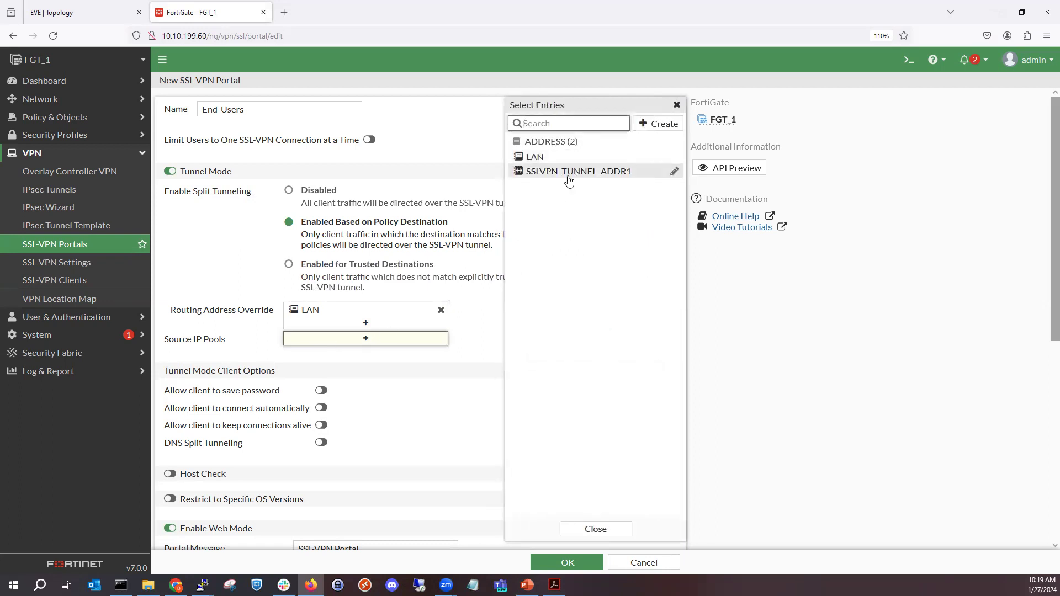
mouse_move(569, 179)
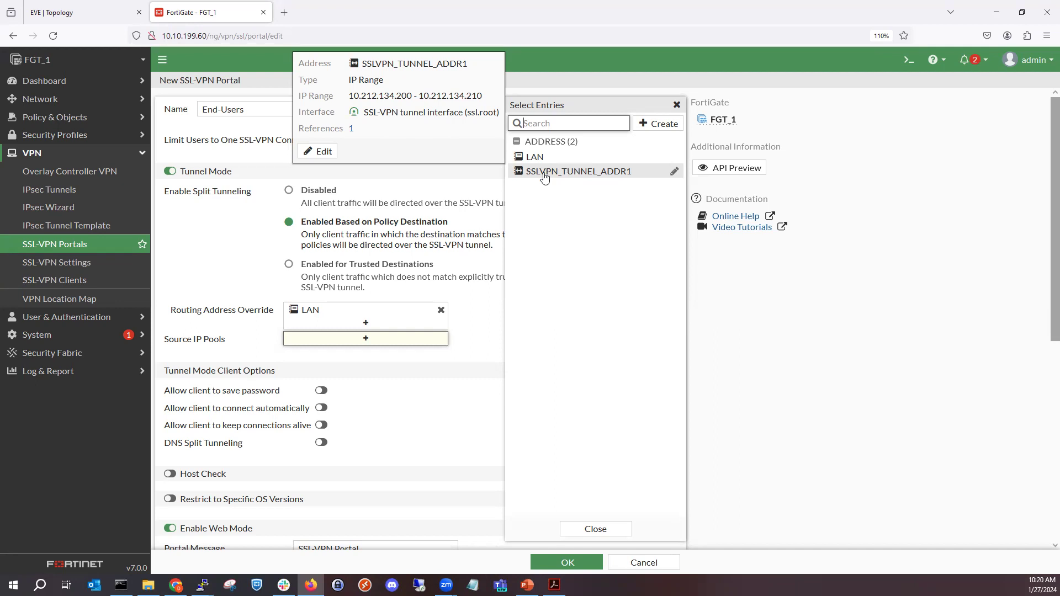
mouse_move(584, 172)
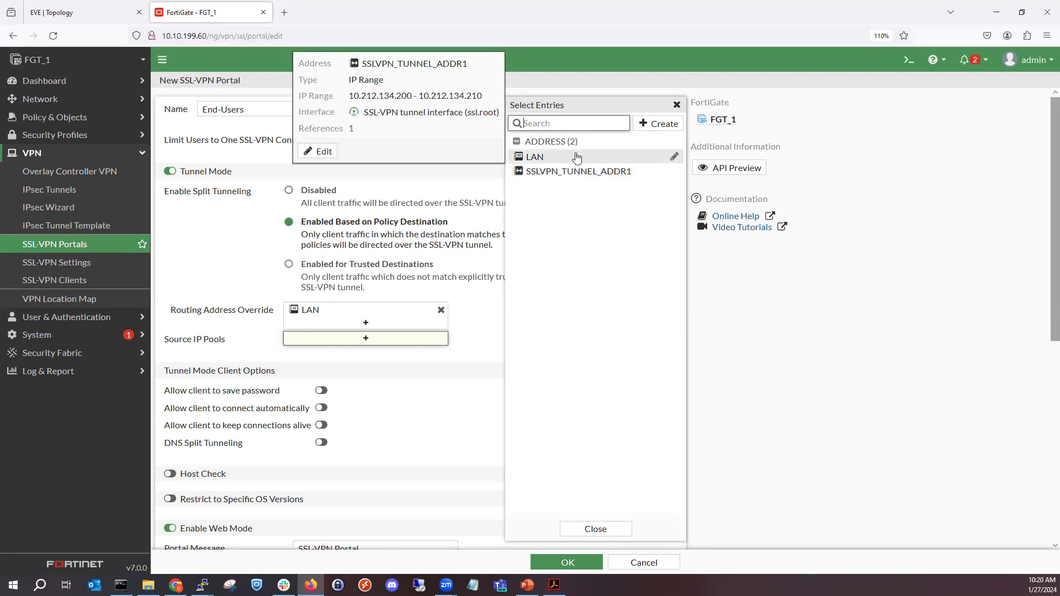
mouse_move(558, 161)
left_click(645, 129)
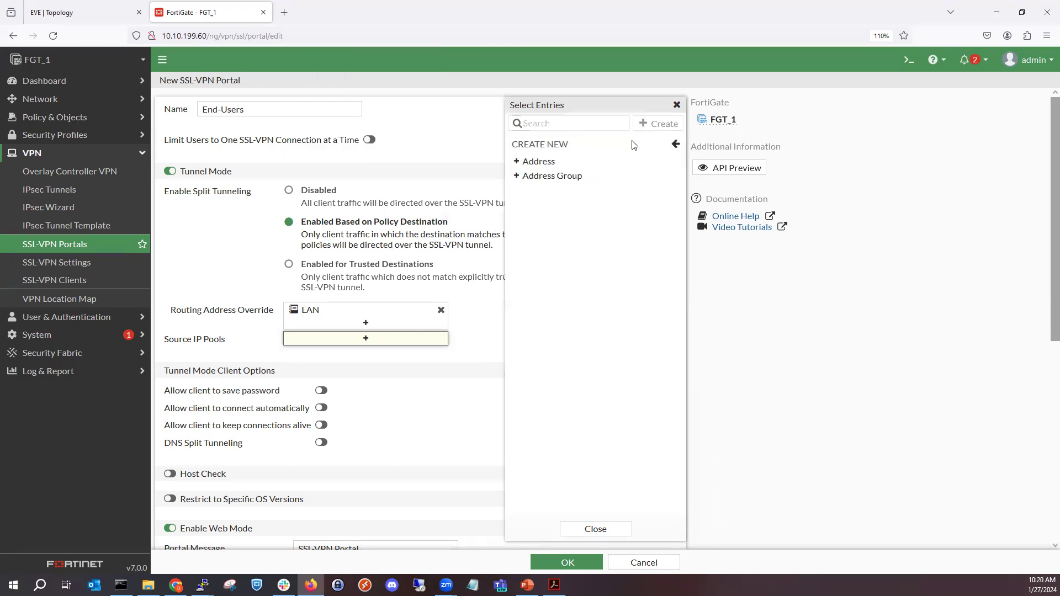
left_click(599, 159)
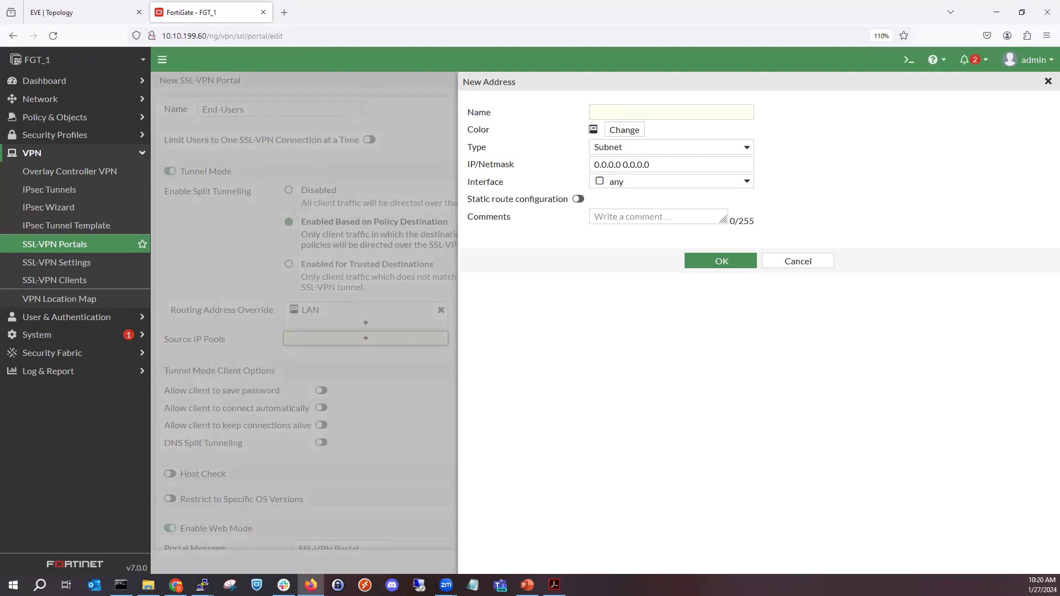
left_click(651, 108)
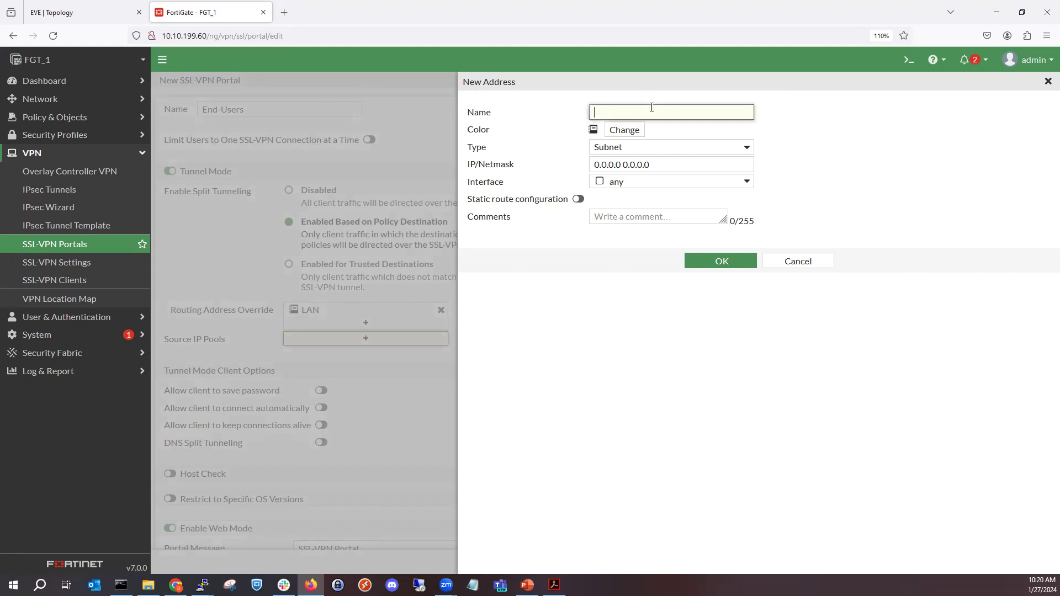
type("FGT_1")
type("_SSLVPN_DHCP")
- Set the new address's type to IP Range with the range 172.16.10.100-172.16.10.200
left_click(615, 147)
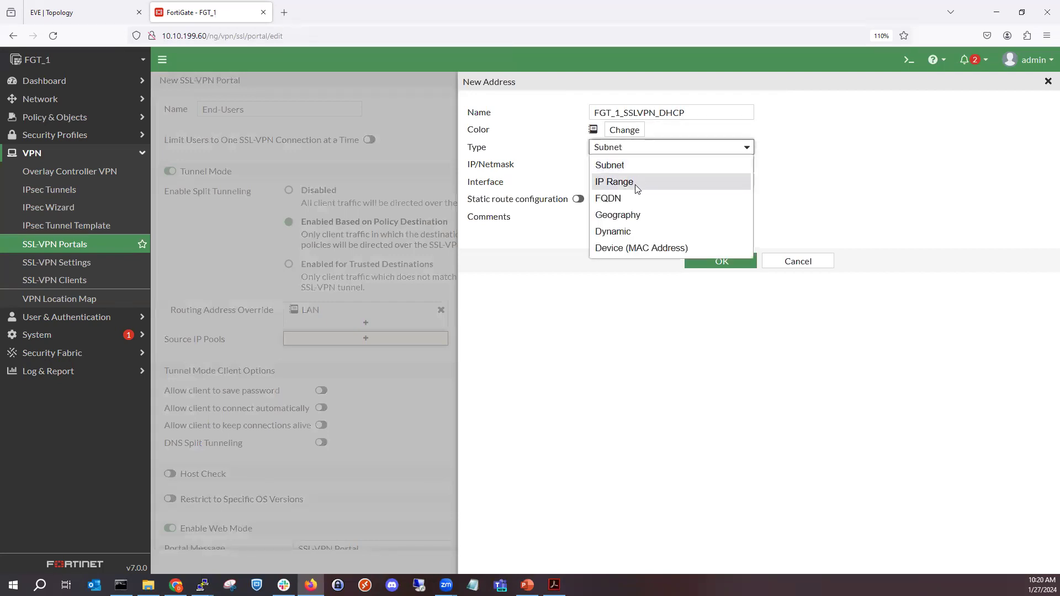
left_click(636, 186)
left_click(625, 165)
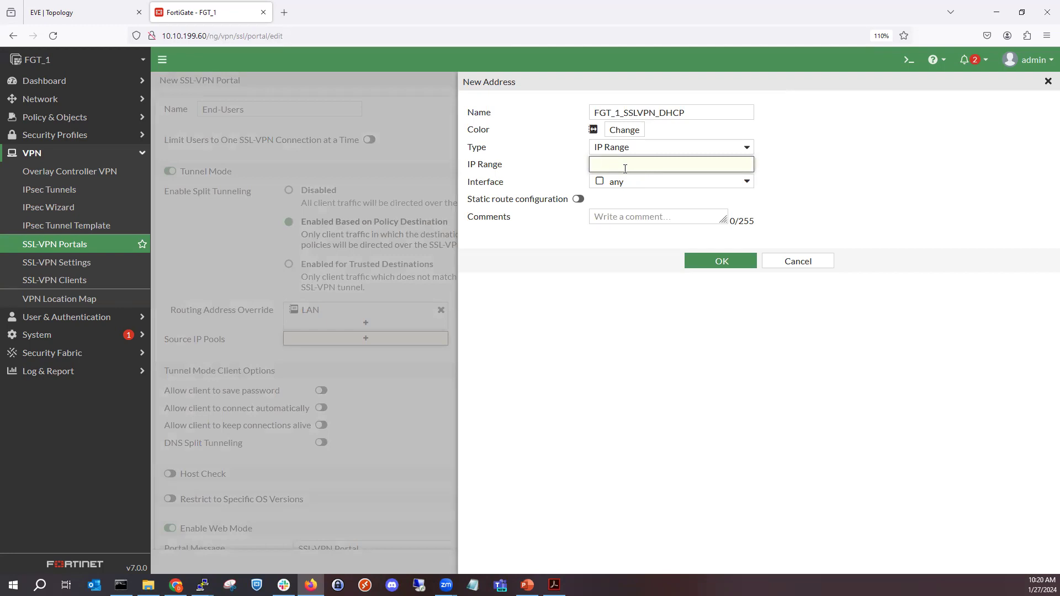
type("172.16.10.100-172.16.10.200")
- Enable static route configuration for the address and save it as the portal's source IP pool
left_click(577, 199)
left_click(703, 261)
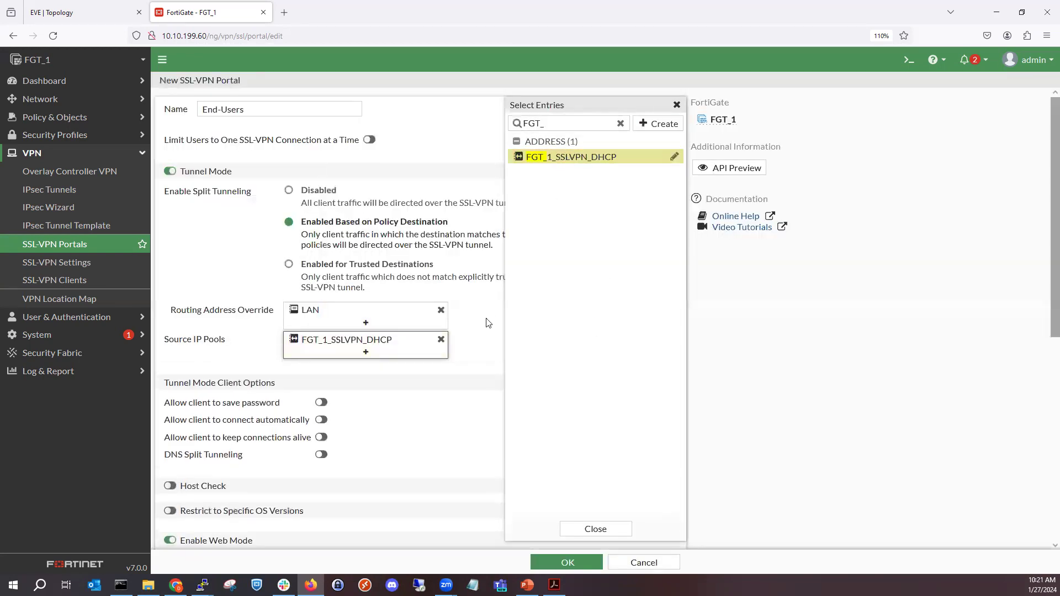
left_click(480, 340)
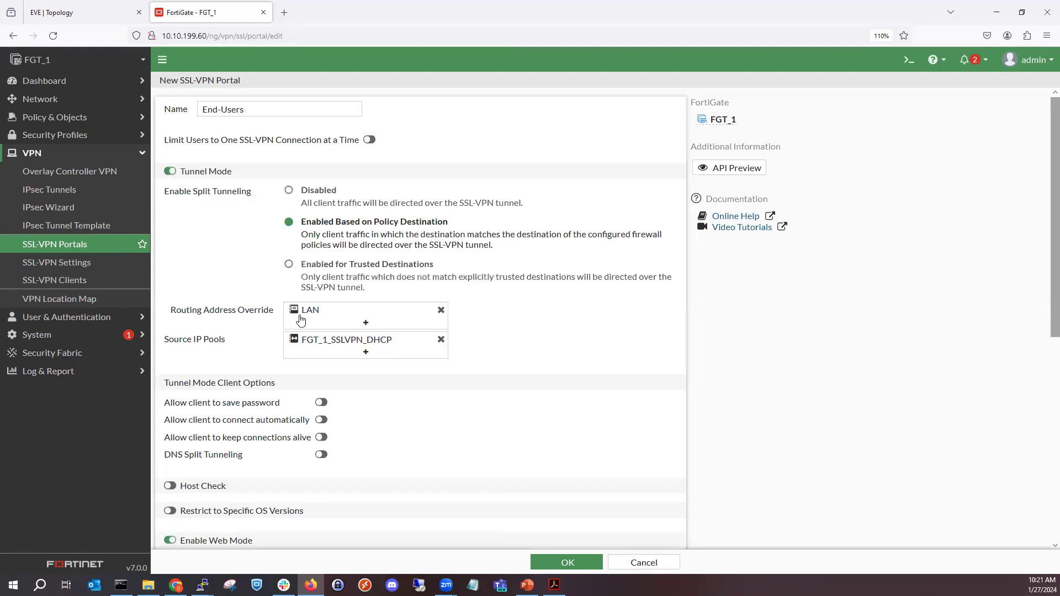
- Enable Host Check for the End-Users portal
mouse_move(309, 312)
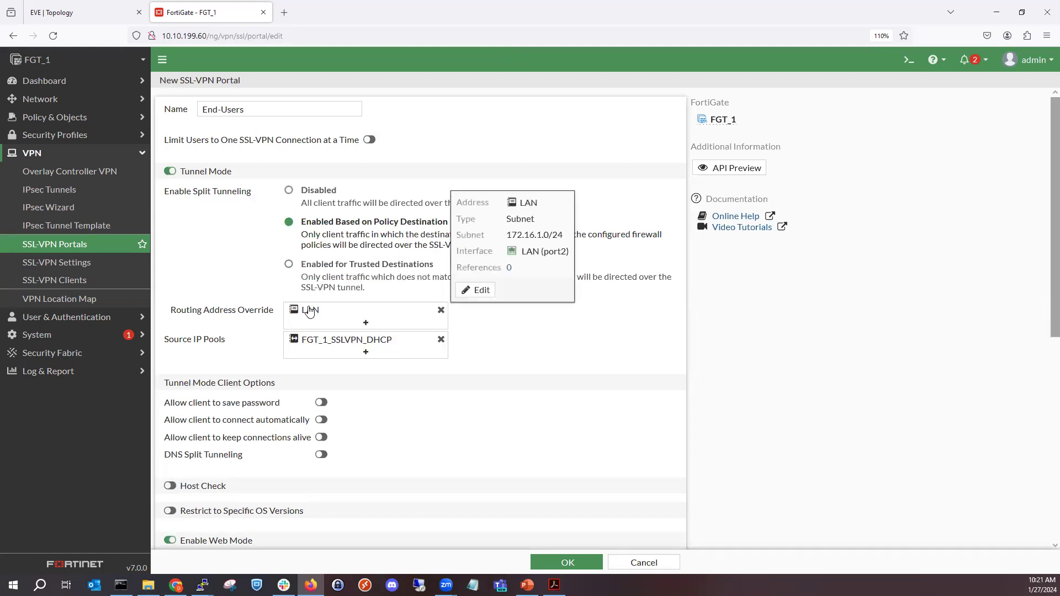
mouse_move(308, 344)
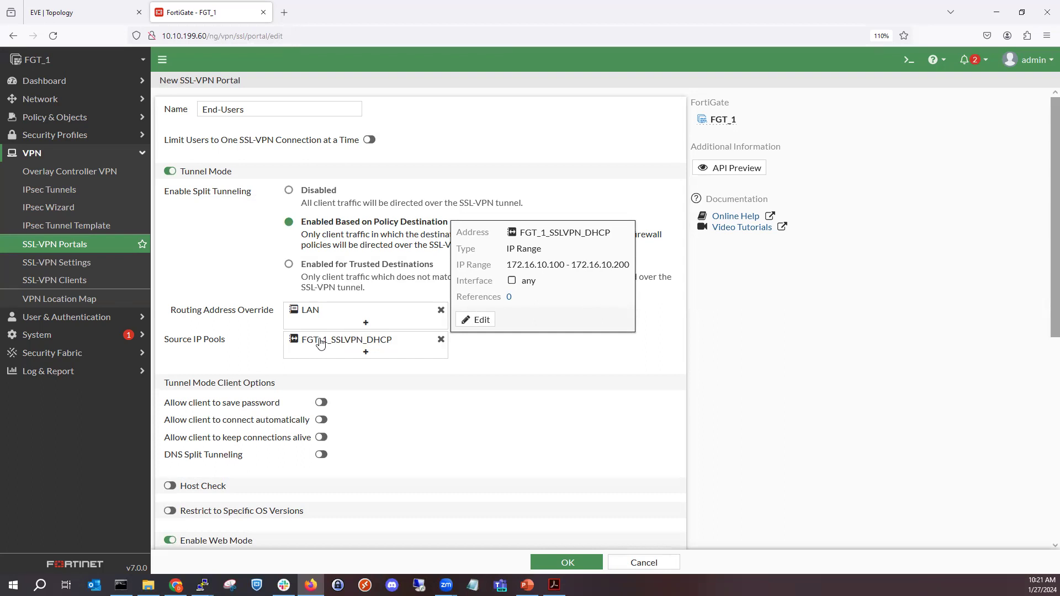
scroll(263, 412, "down", 1)
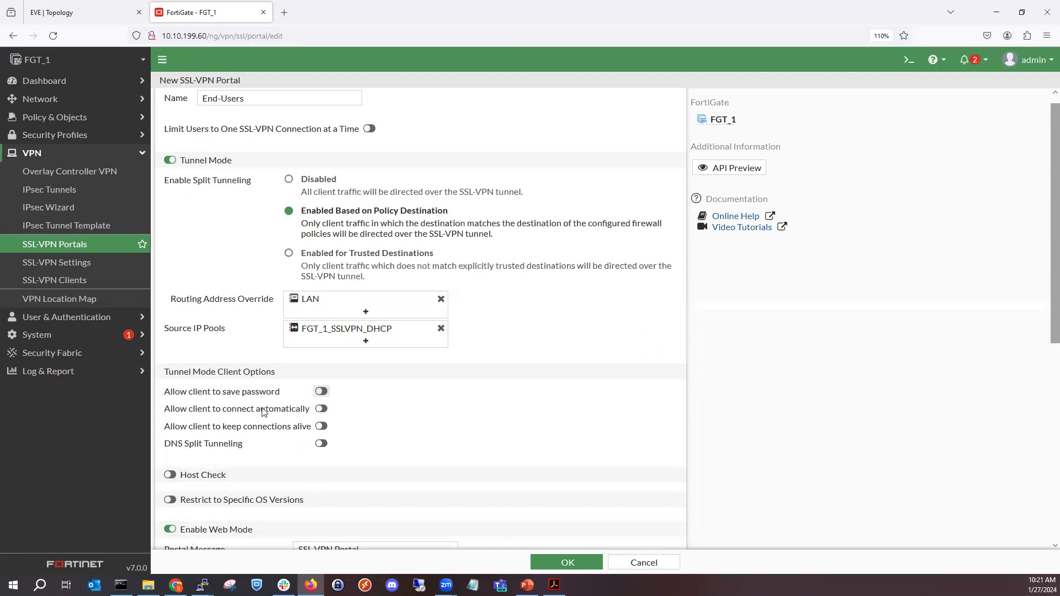
scroll(262, 412, "down", 3)
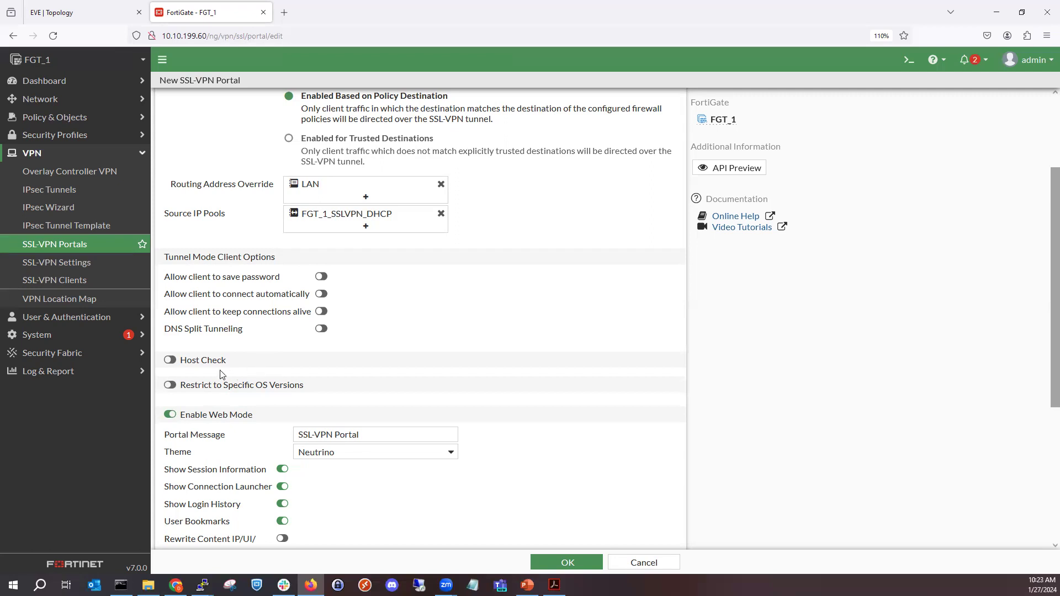
scroll(220, 375, "down", 3)
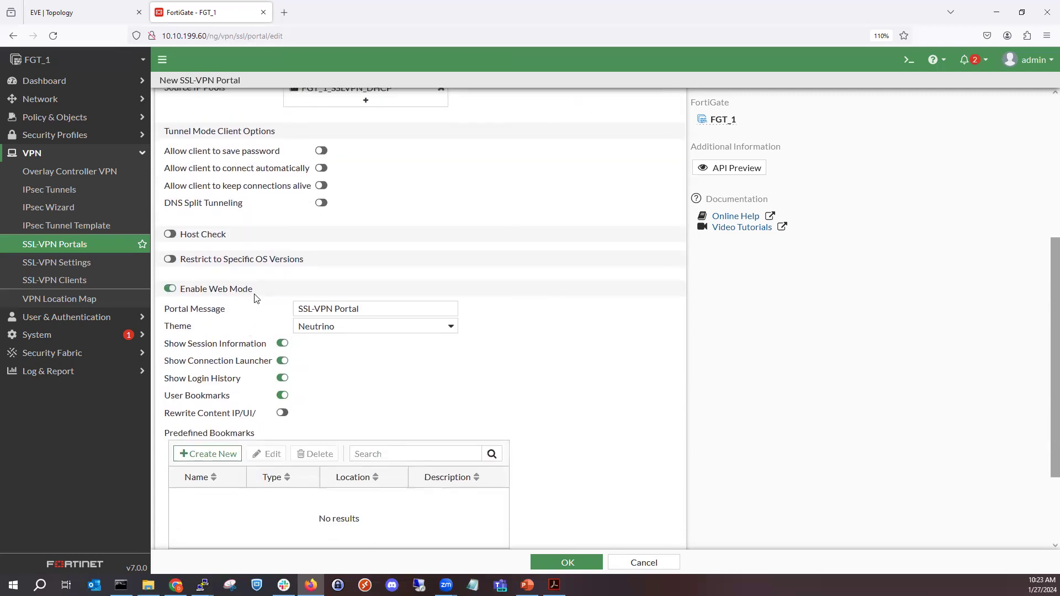
key("alt+Tab")
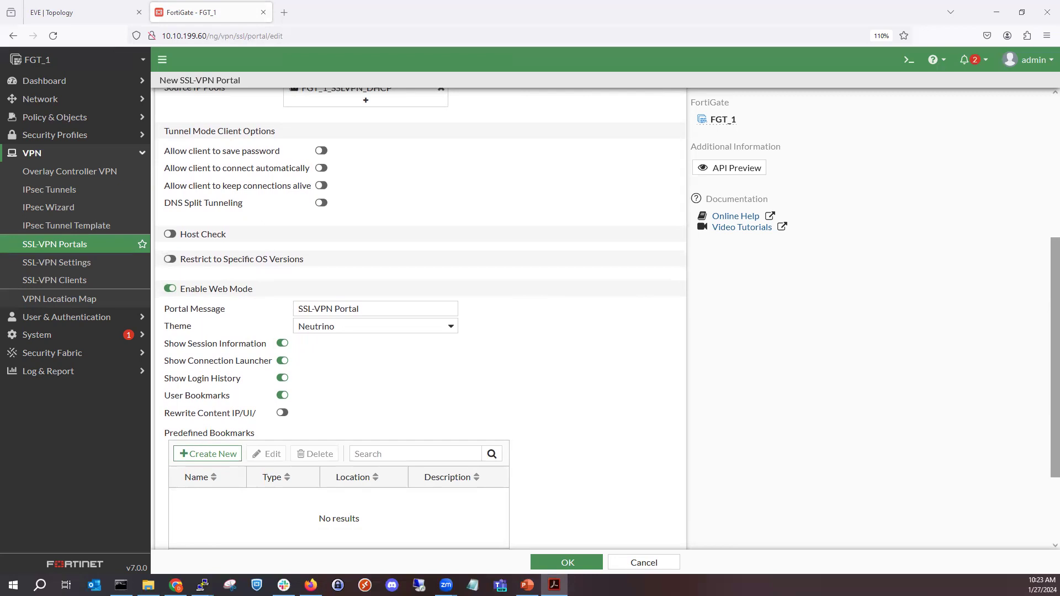
left_click(194, 236)
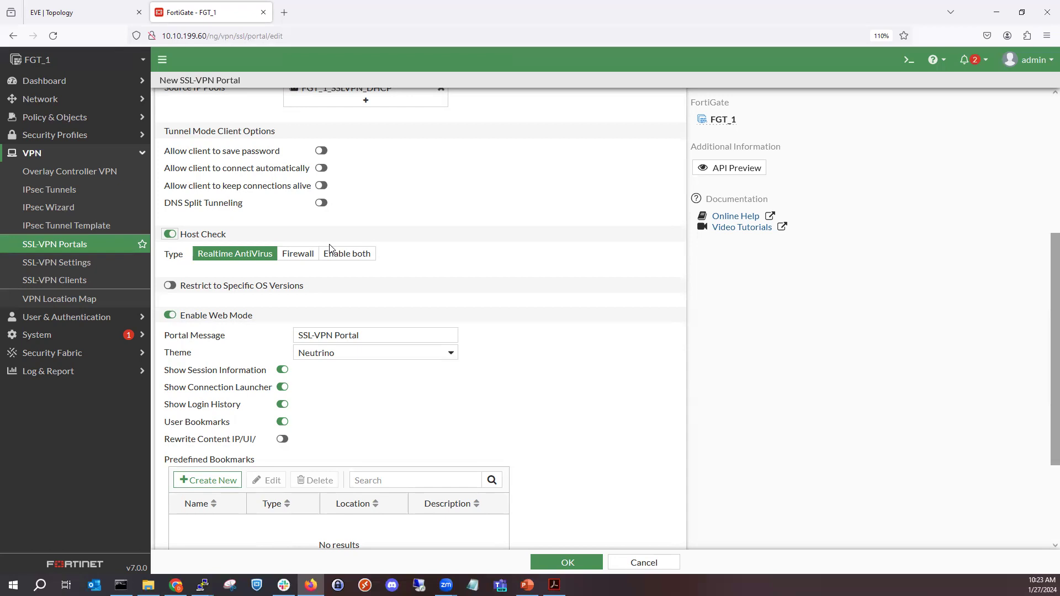
- Try the Firewall and Enable both host check types, and disable Host Check for the End-Users portal
left_click(289, 257)
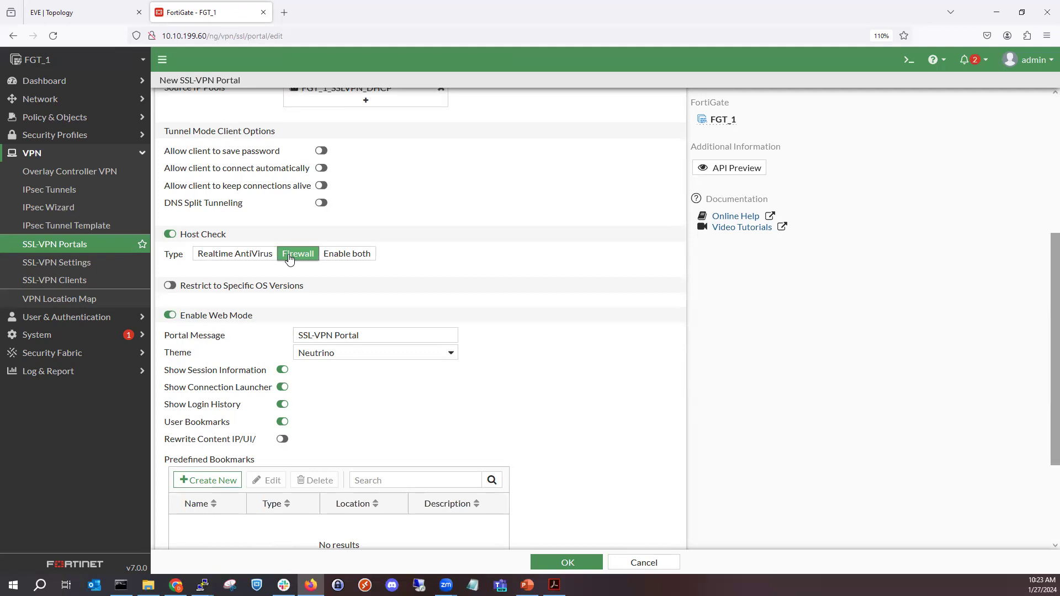
left_click(350, 263)
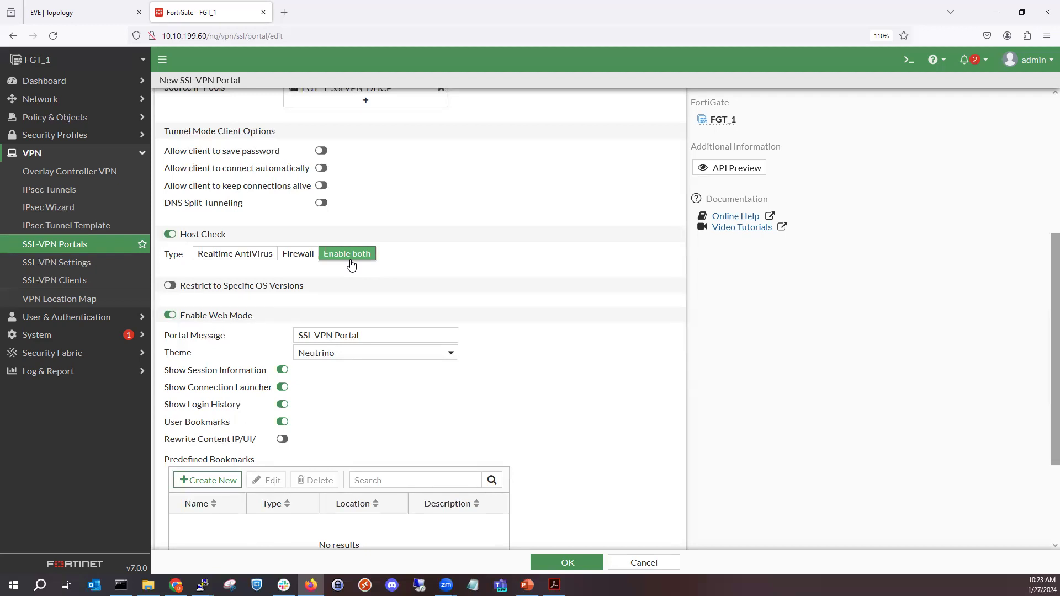
left_click(212, 237)
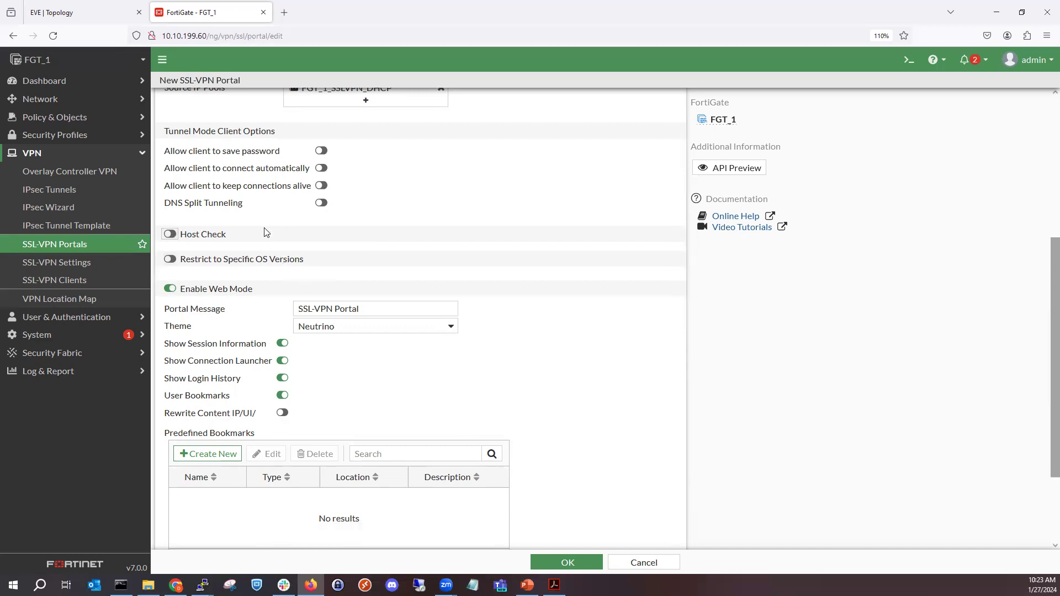
- Enable the restriction to specific OS versions and review the operating systems it covers
left_click(249, 259)
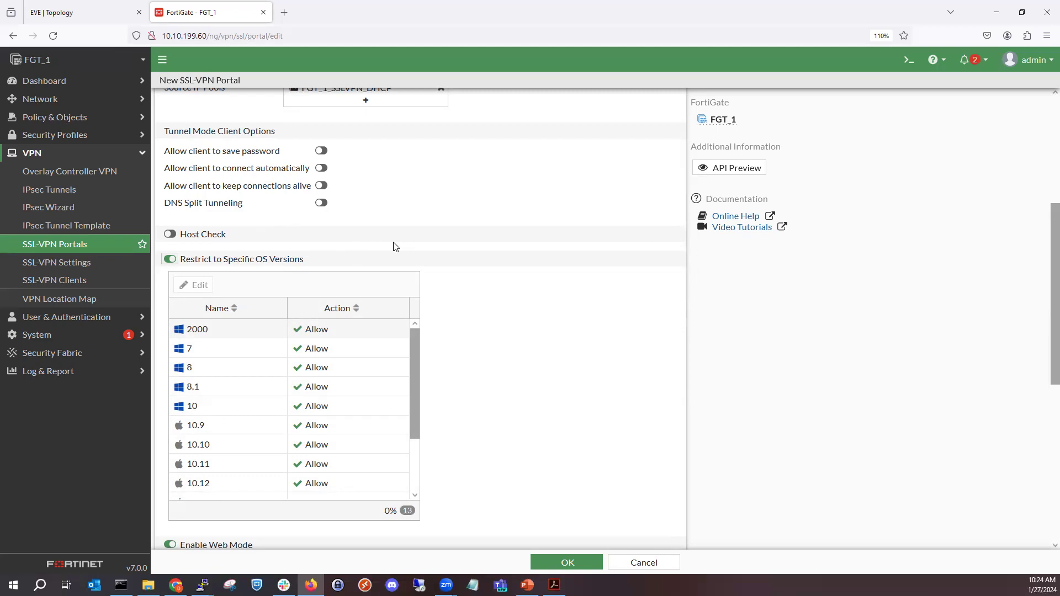
scroll(386, 292, "down", 3)
scroll(333, 279, "down", 5)
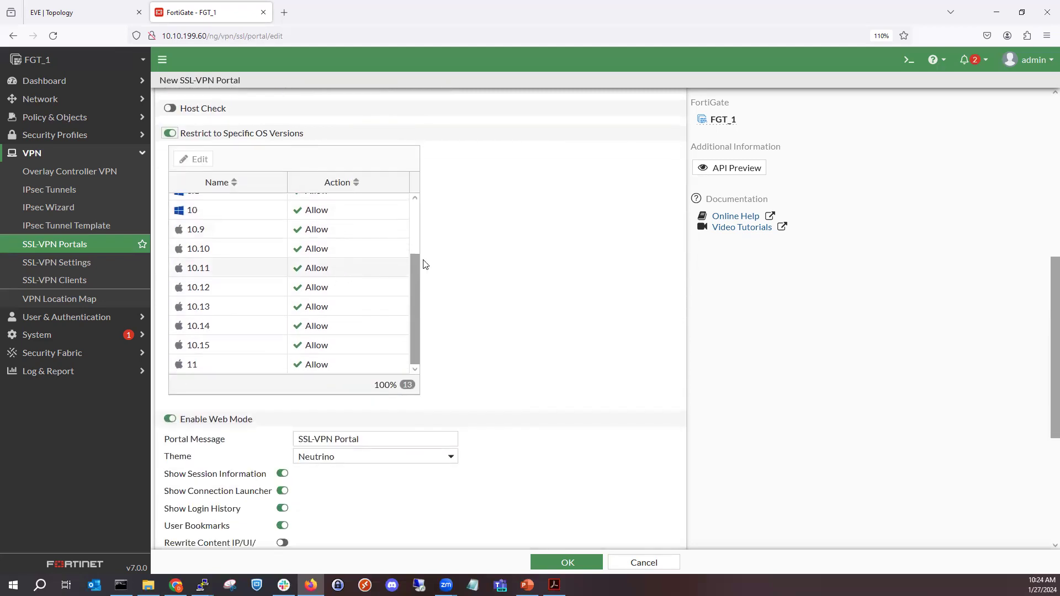
scroll(446, 259, "up", 1)
scroll(446, 259, "up", 1)
scroll(353, 359, "up", 3)
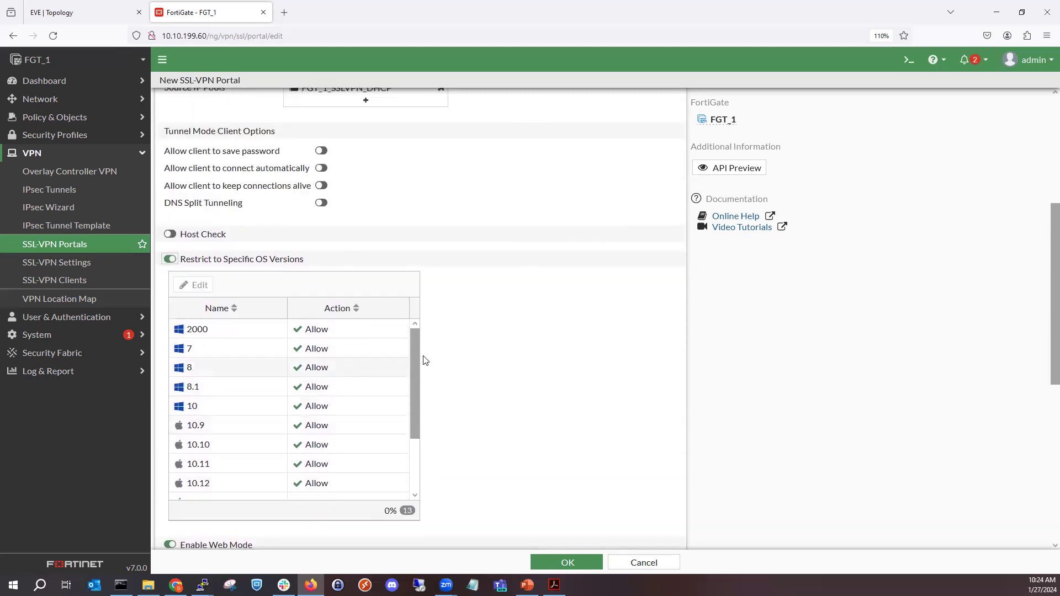
scroll(351, 389, "down", 5)
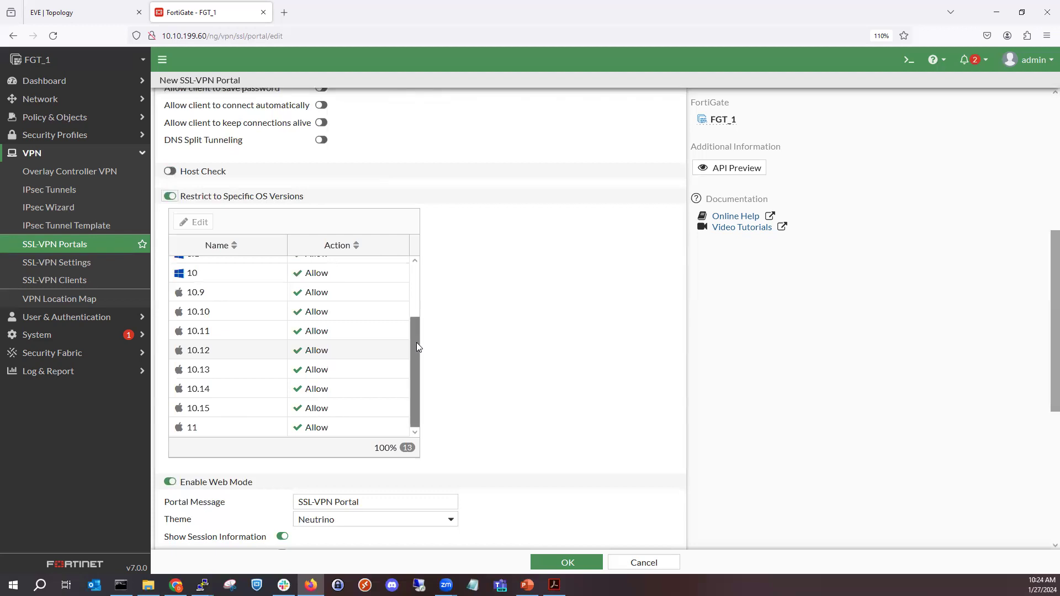
scroll(337, 347, "up", 3)
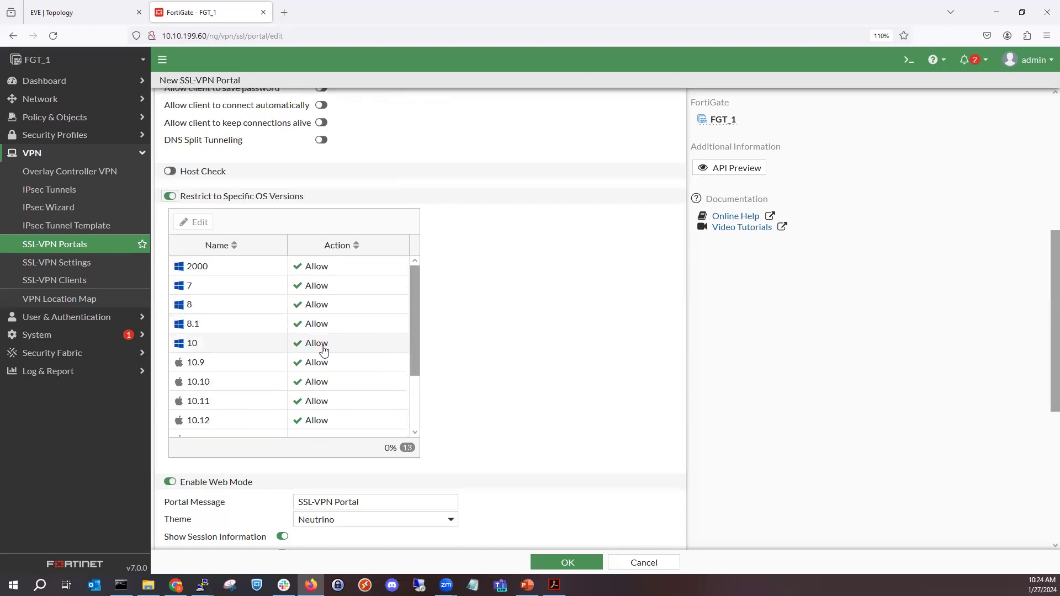
scroll(326, 348, "up", 1)
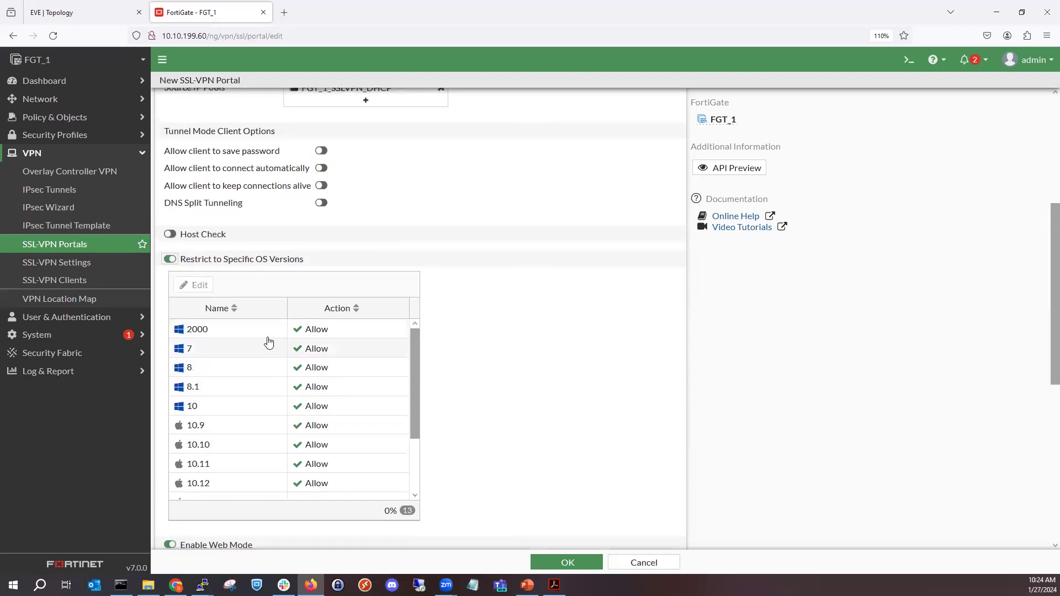
- Set the action for Windows 8.1 to Deny in the OS version restrictions
right_click(206, 393)
left_click(223, 403)
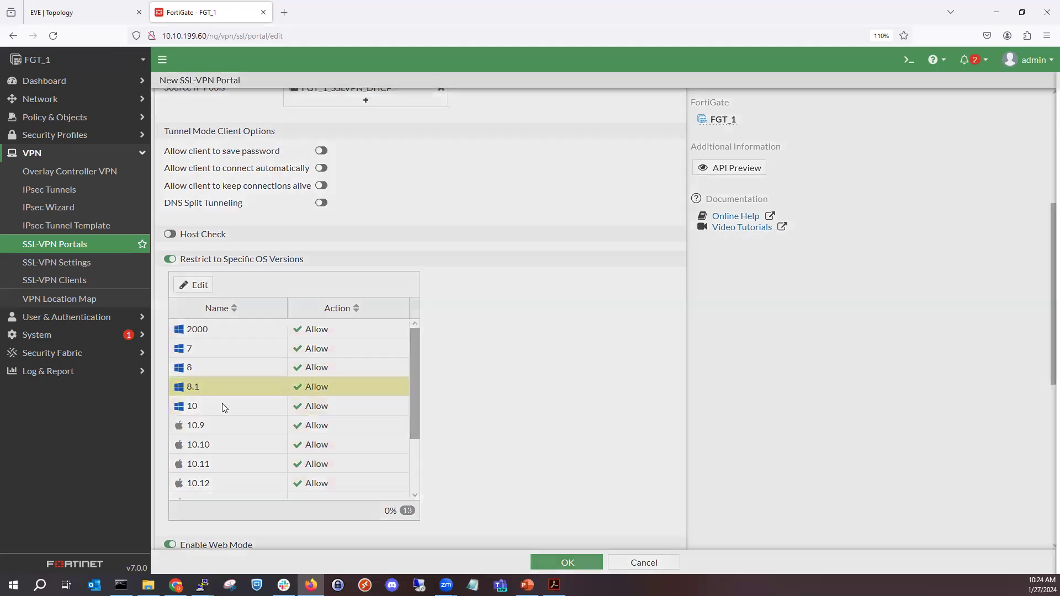
left_click(582, 113)
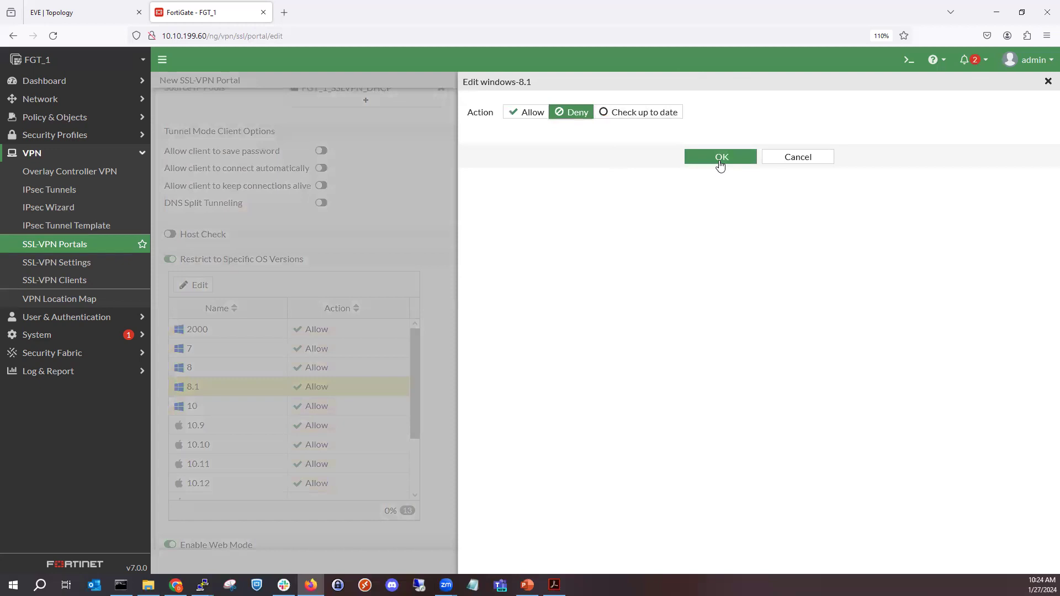
left_click(720, 161)
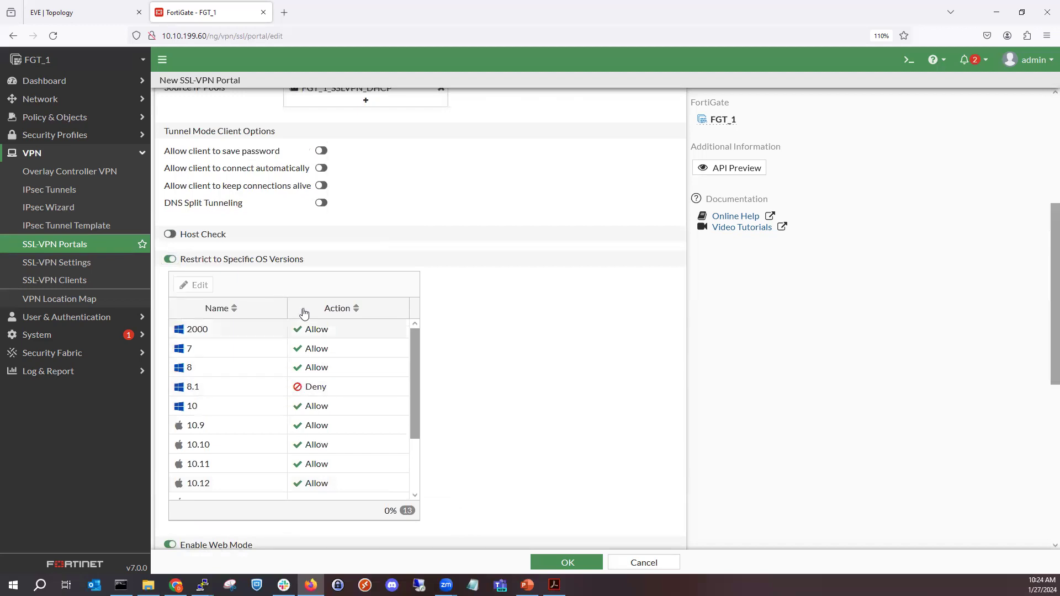
- Review the remaining OS versions and disable the restriction to specific OS versions
scroll(348, 342, "down", 3)
scroll(469, 321, "down", 3)
scroll(470, 301, "up", 2)
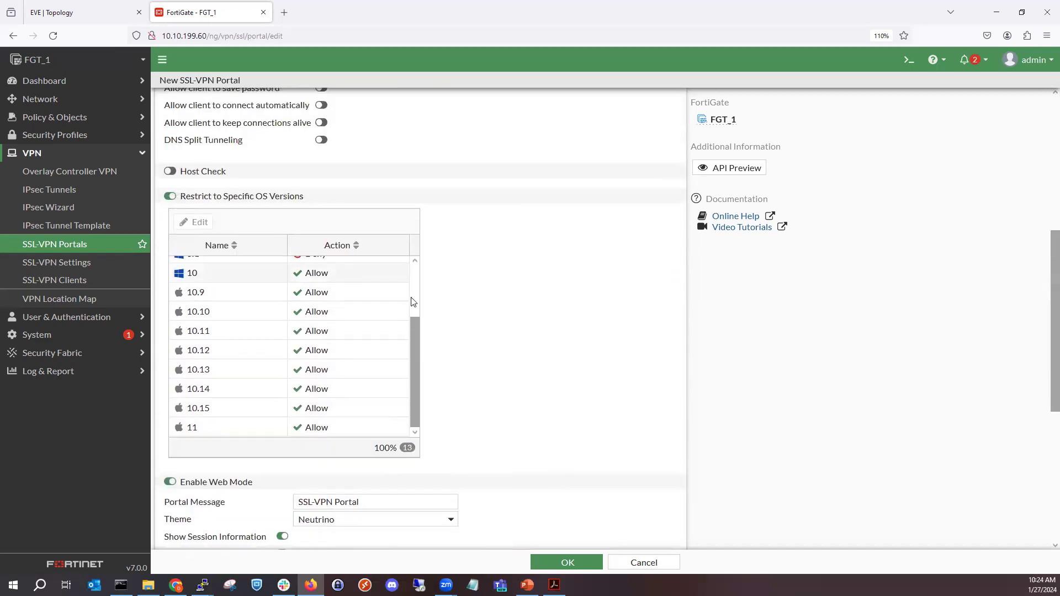
left_click(285, 200)
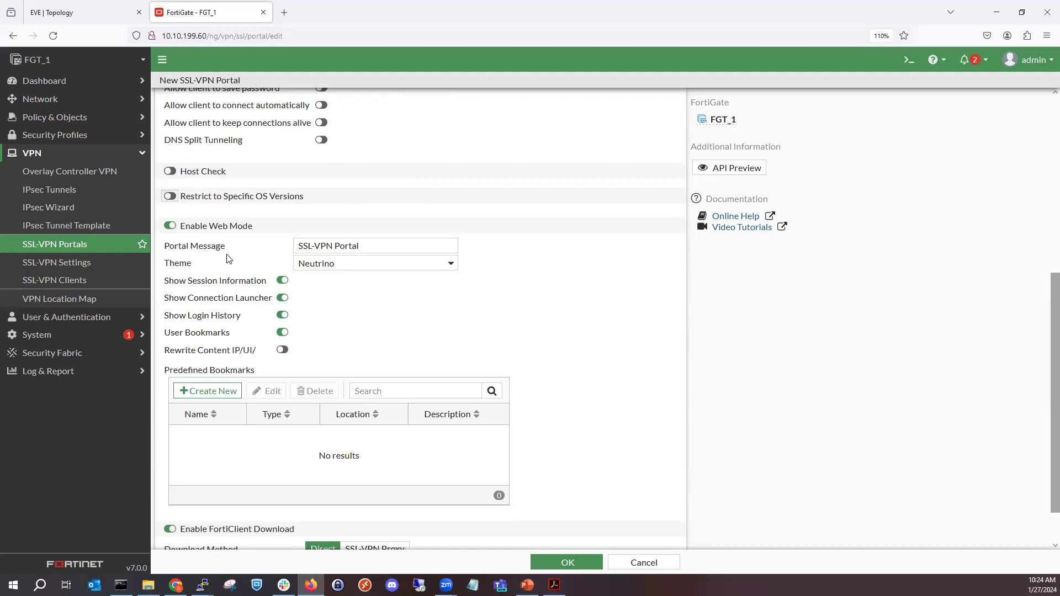
- Disable web mode for the End-Users portal and enable it again
left_click(237, 227)
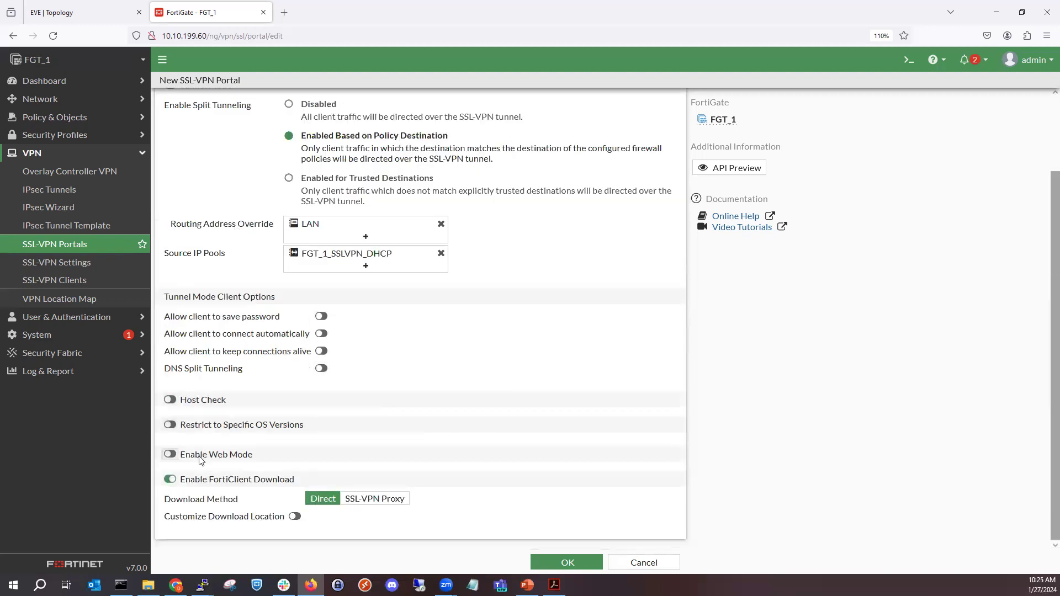
left_click(200, 460)
scroll(315, 395, "down", 3)
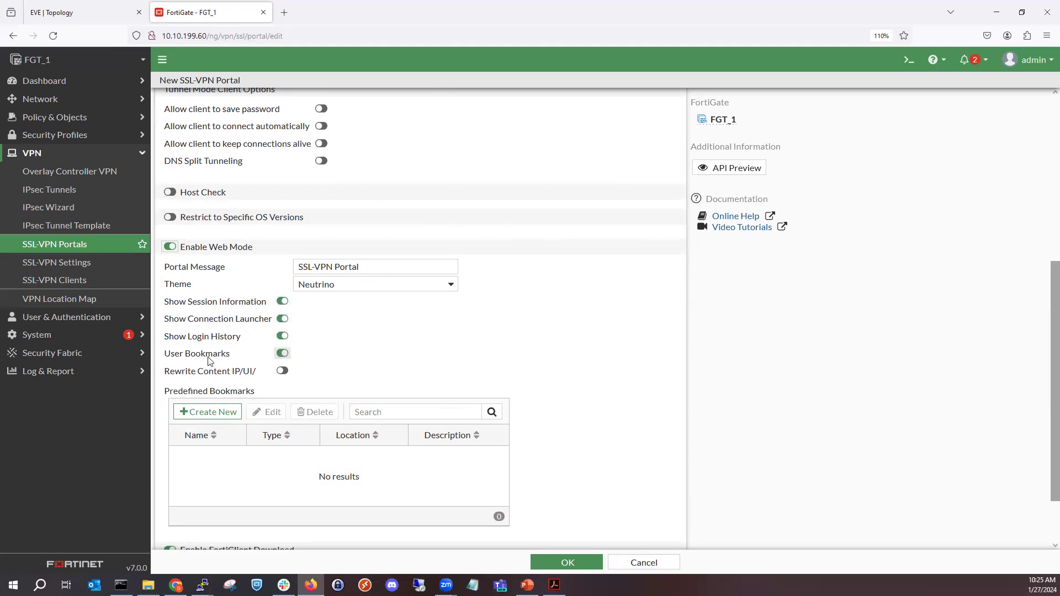
- Start a new predefined bookmark for the End-Users portal's web mode
scroll(226, 433, "down", 2)
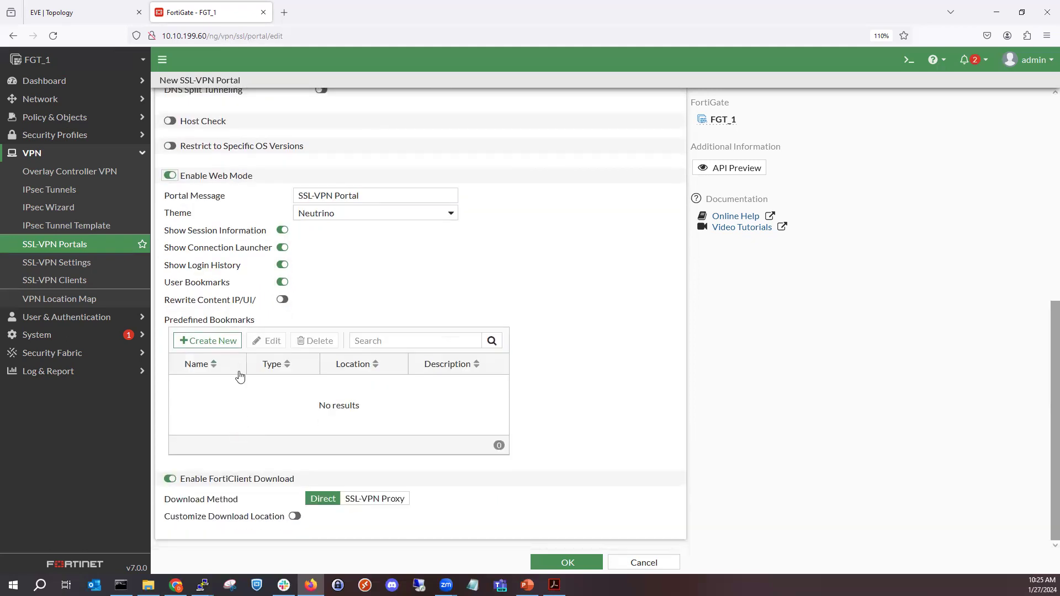
left_click(217, 341)
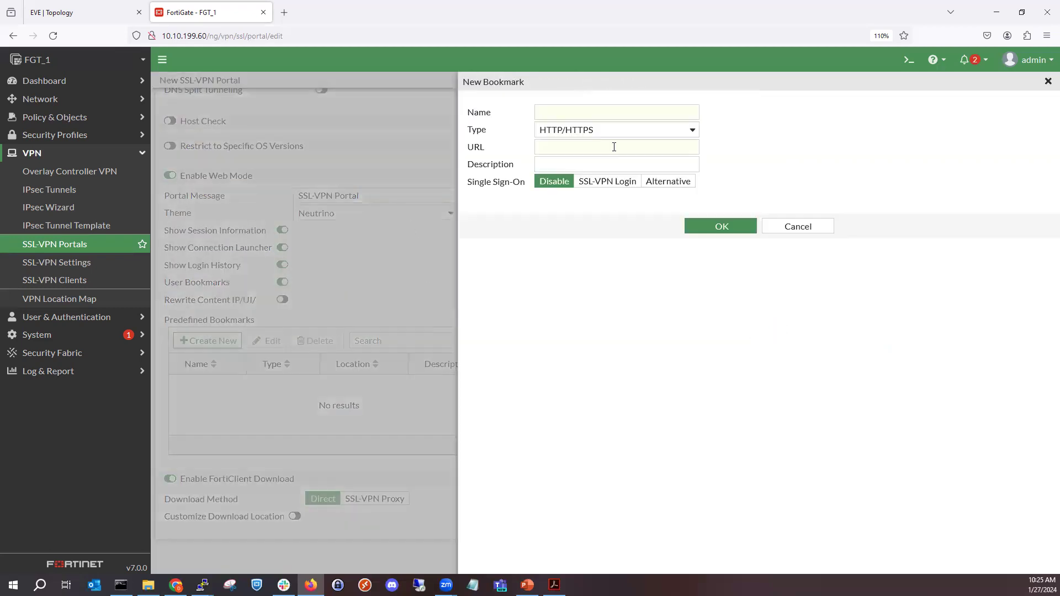
left_click(606, 111)
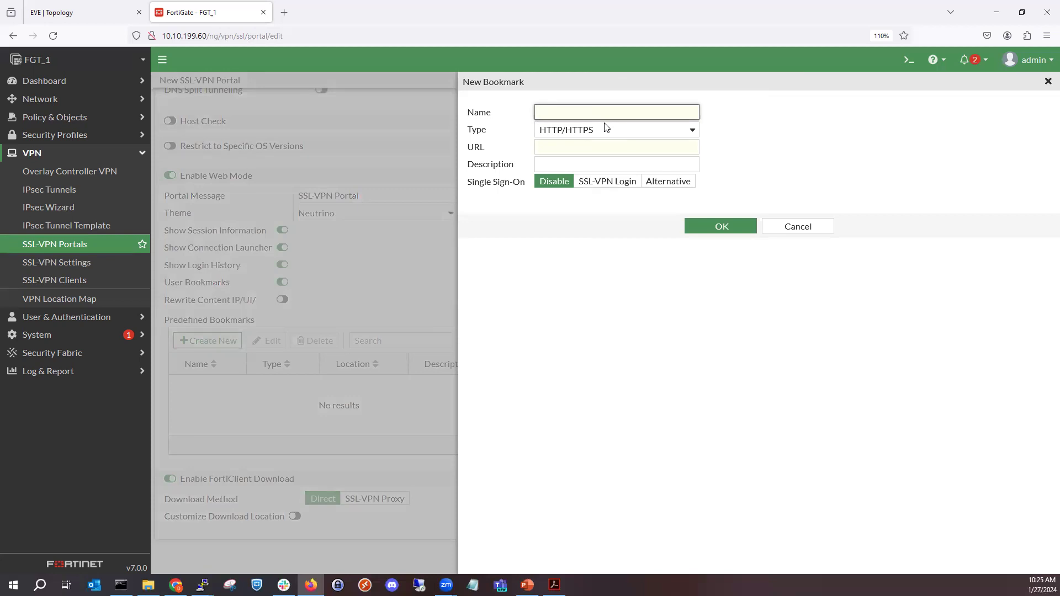
type("SSH")
key("BackSpace")
key("BackSpace")
key("BackSpace")
key("ctrl+shift+s")
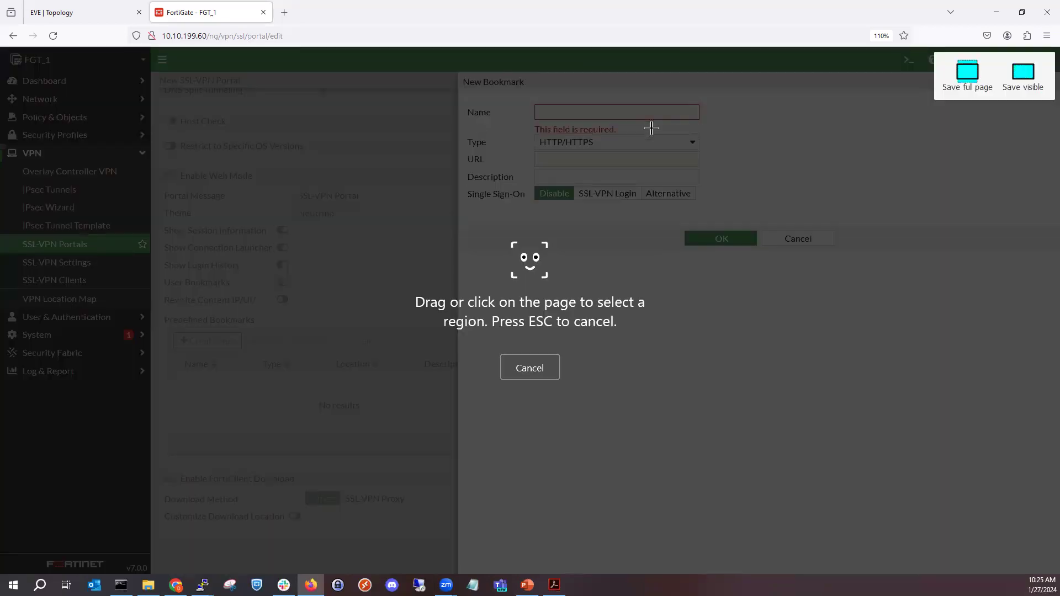
left_click(651, 141)
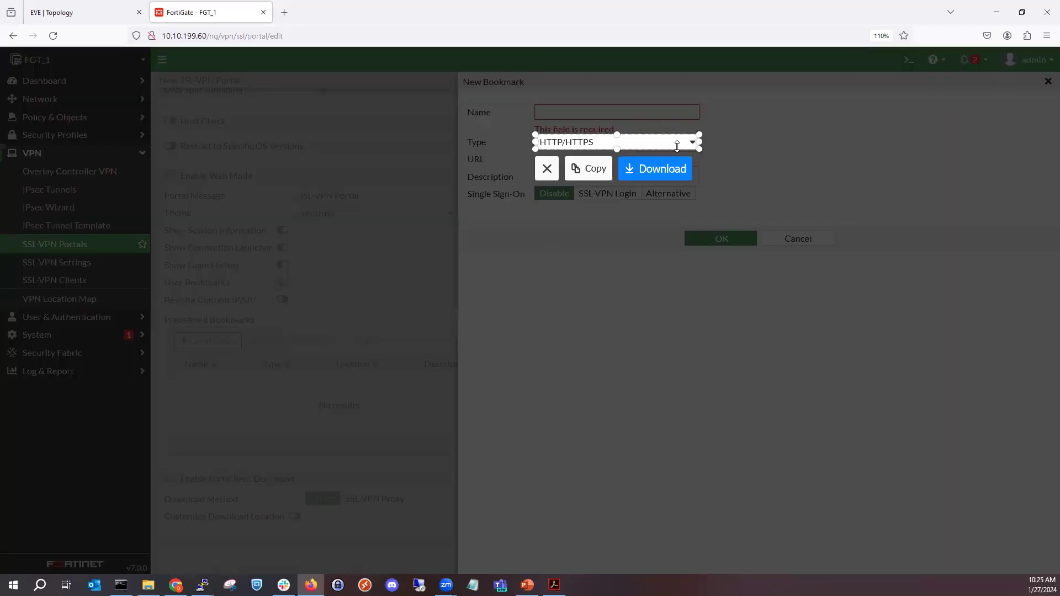
left_click(545, 169)
- Name the new bookmark SW1 and set its type to SSH
left_click(572, 108)
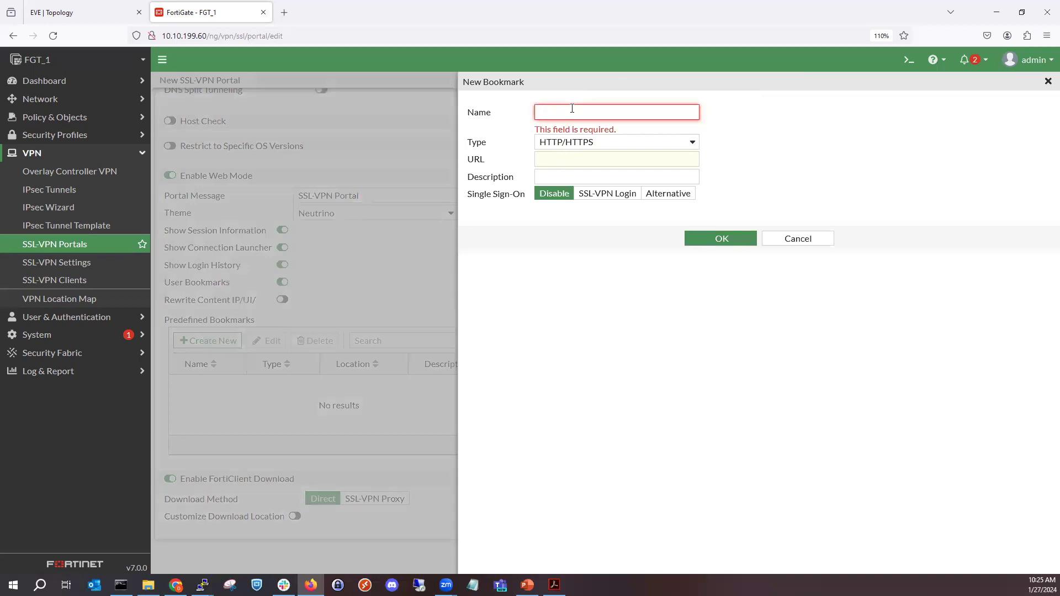
type("SW1")
left_click(611, 136)
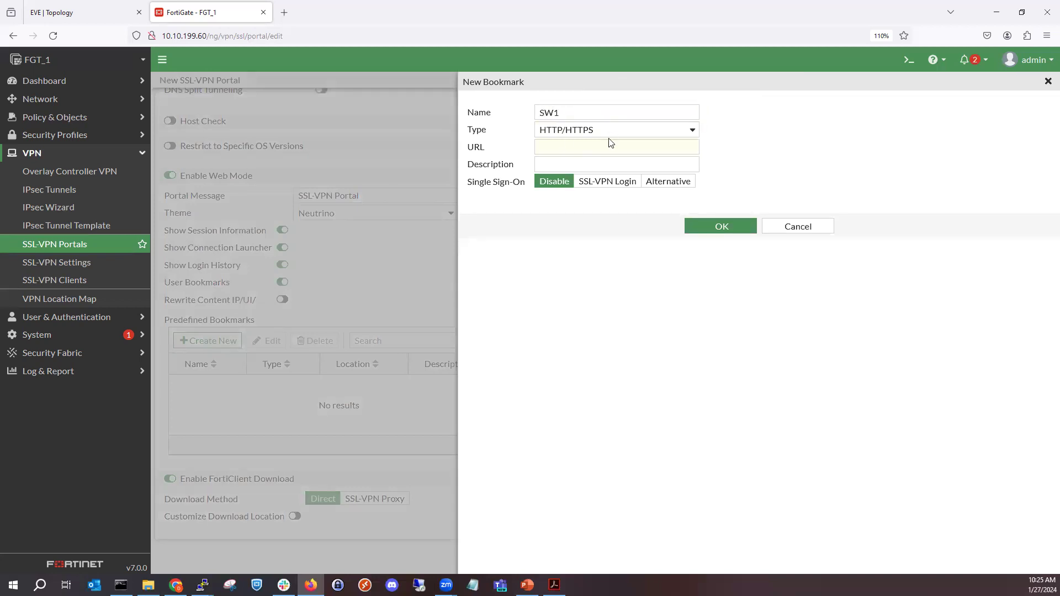
left_click(582, 230)
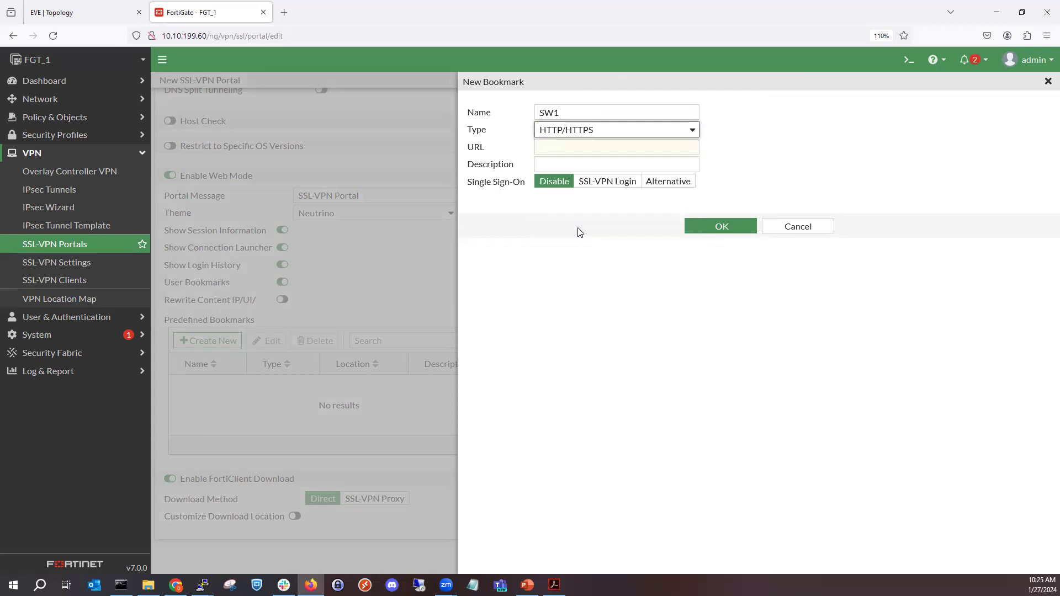
left_click(575, 147)
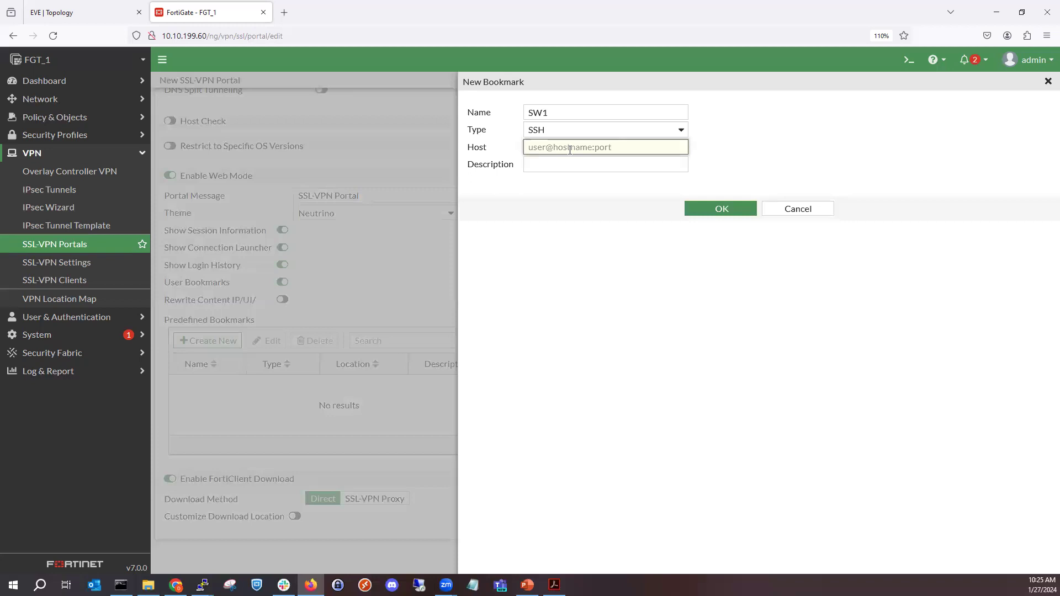
type("admin@")
key("BackSpace")
key("BackSpace")
key("BackSpace")
key("BackSpace")
key("BackSpace")
key("BackSpace")
type("admin@172.16.1.25:22")
left_click(722, 208)
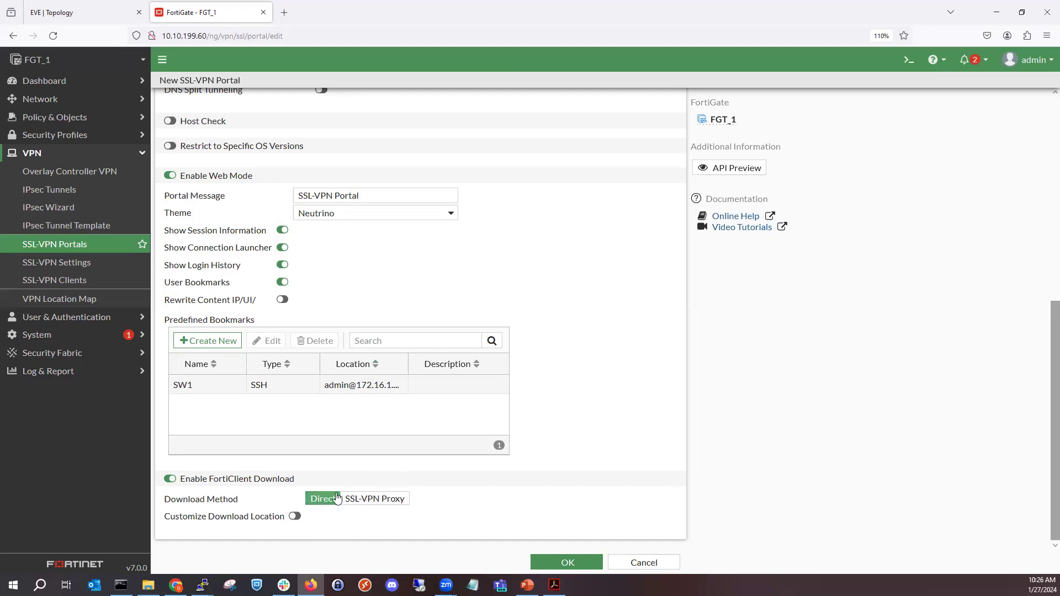
- Try to save the End-Users portal, review its settings and cancel its creation
left_click(574, 562)
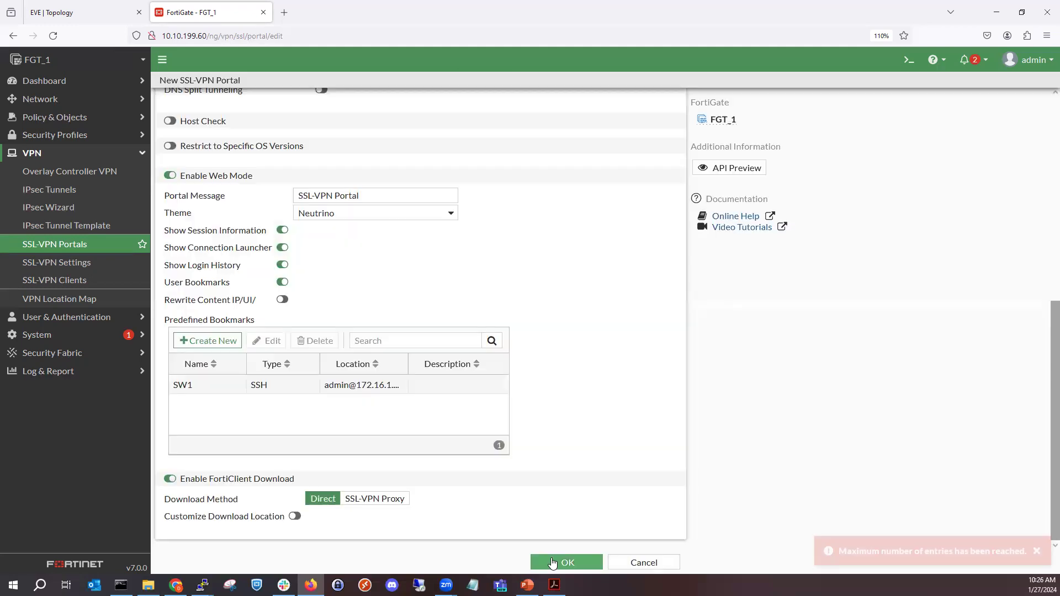
scroll(546, 454, "up", 1)
scroll(547, 456, "down", 1)
scroll(512, 445, "up", 5)
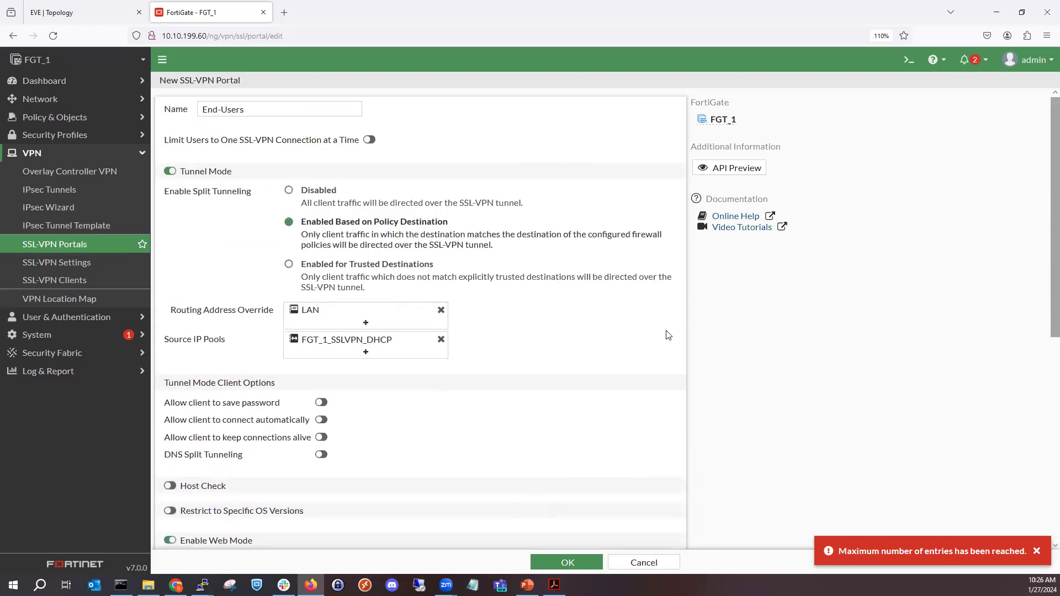
left_click(623, 563)
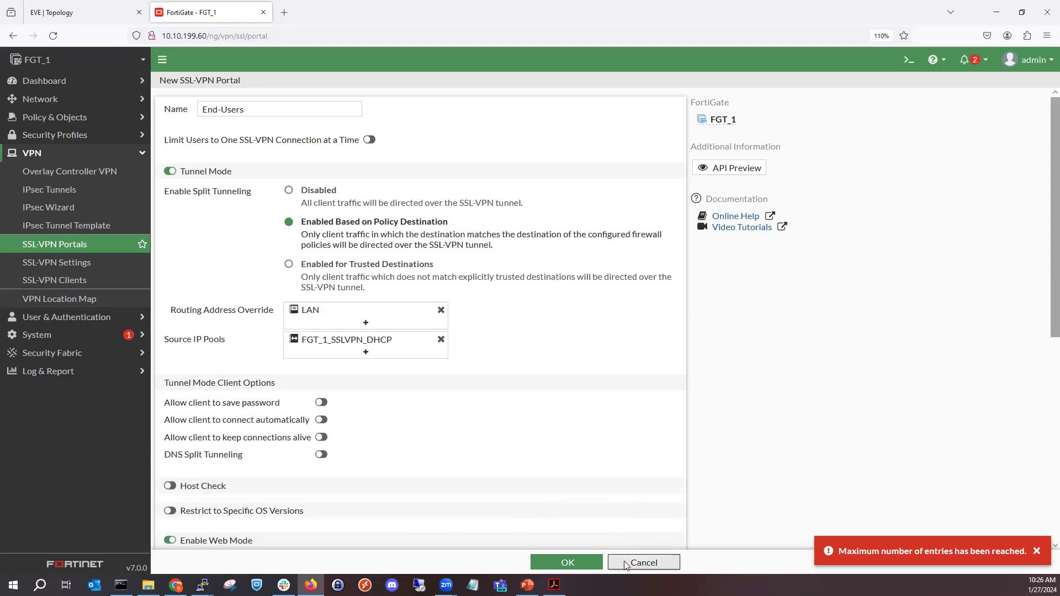
- Edit the full-access portal, setting FGT_1_SSLVPN_DHCP as its source IP pool and LAN as its routing address override
double_click(319, 128)
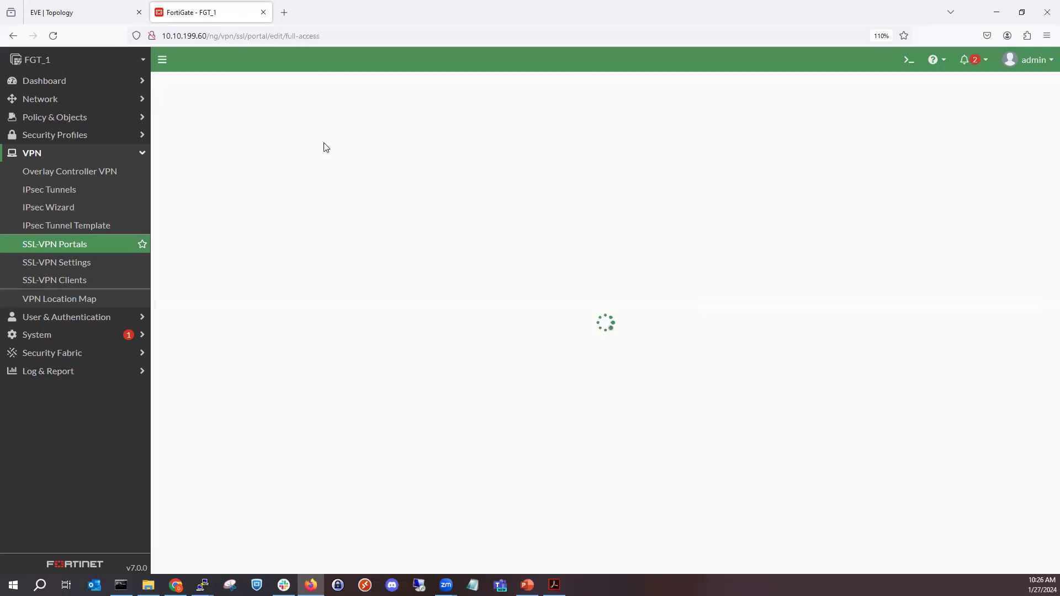
left_click(440, 327)
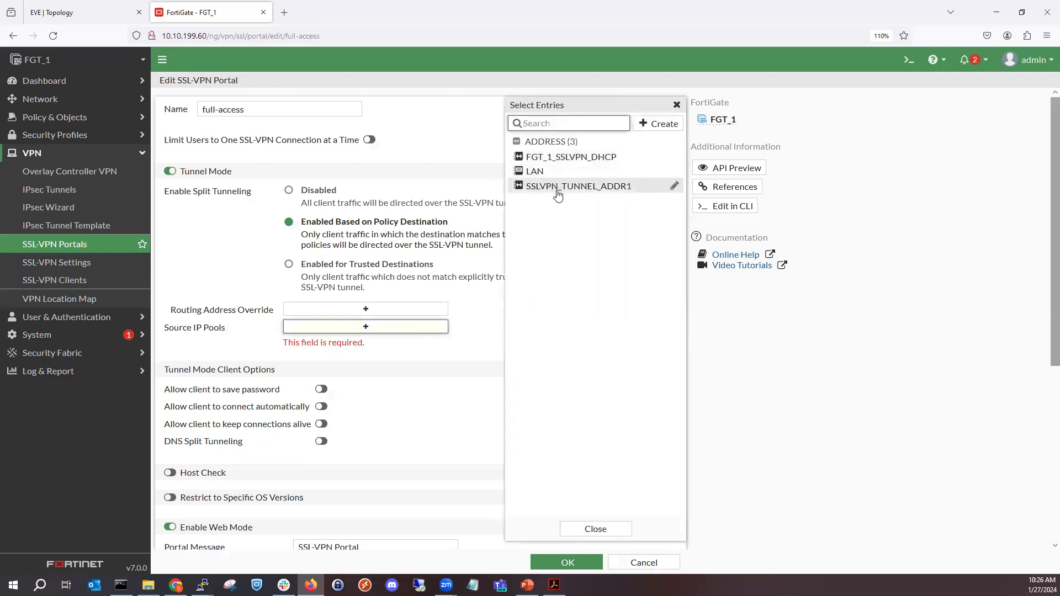
left_click(552, 157)
left_click(427, 309)
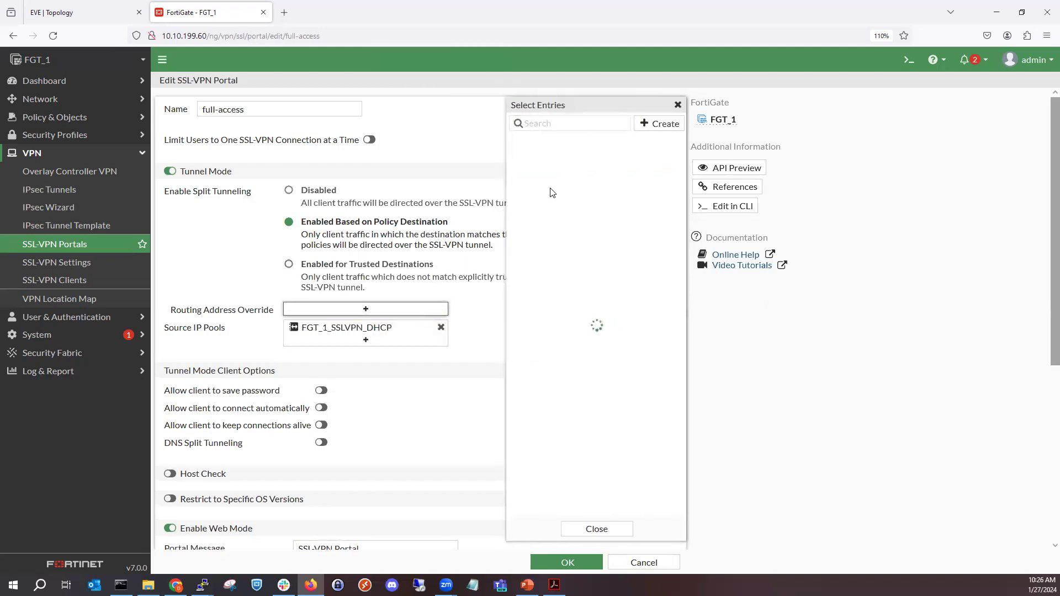
left_click(561, 173)
left_click(450, 396)
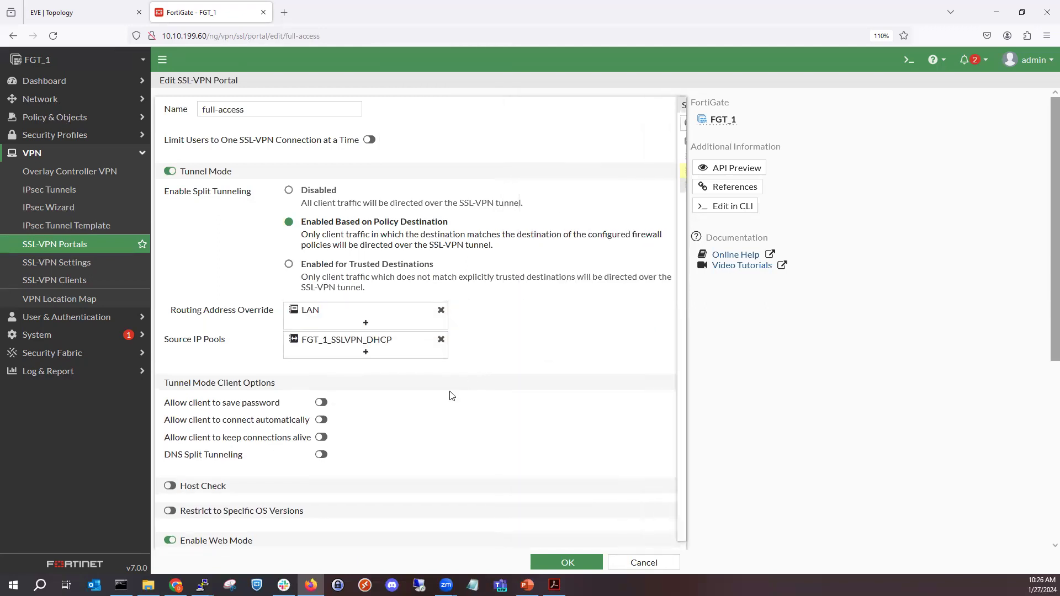
- Add a predefined bookmark to the full-access portal, naming it SW1 and choosing SSH as its type
scroll(248, 287, "down", 5)
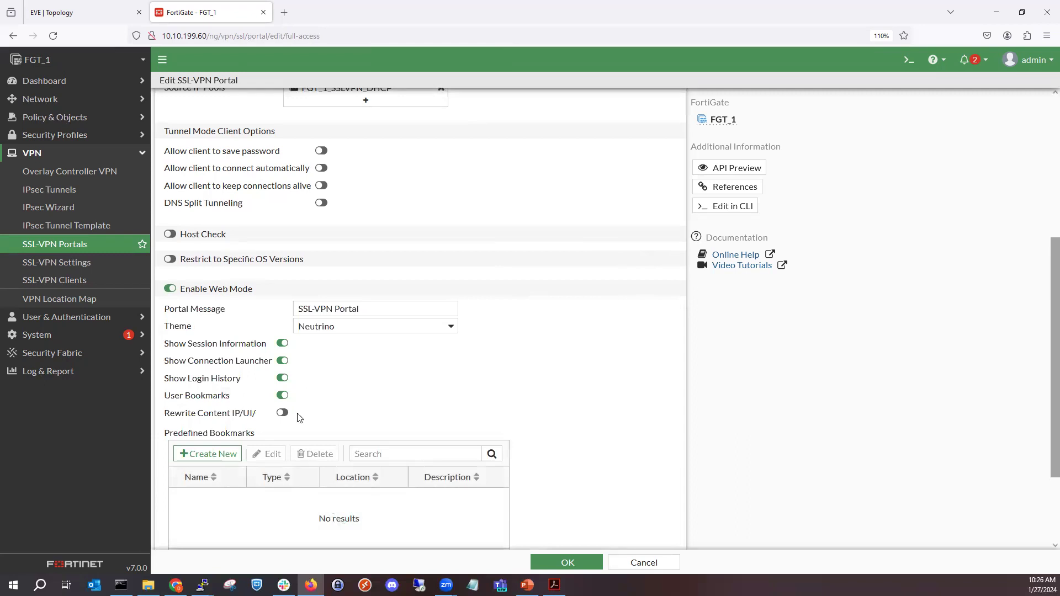
left_click(218, 454)
left_click(564, 112)
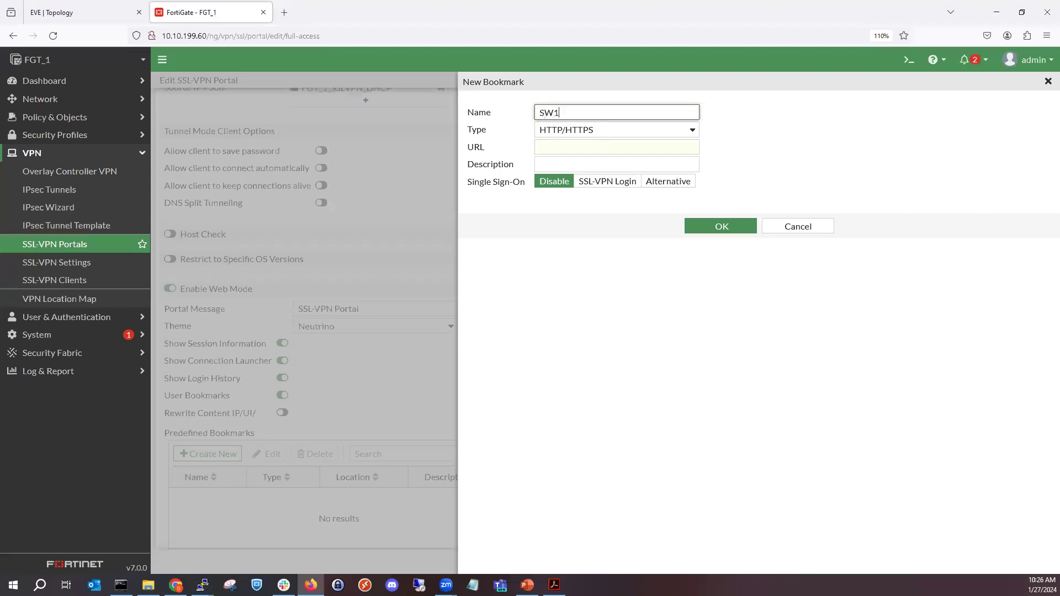
left_click(655, 137)
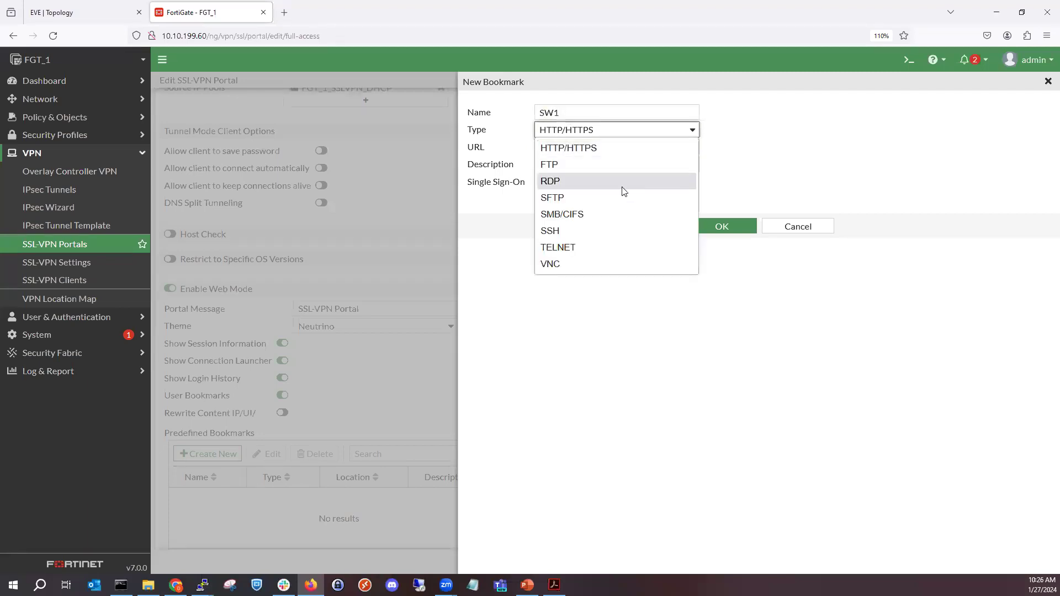
left_click(604, 227)
left_click(596, 148)
type("a")
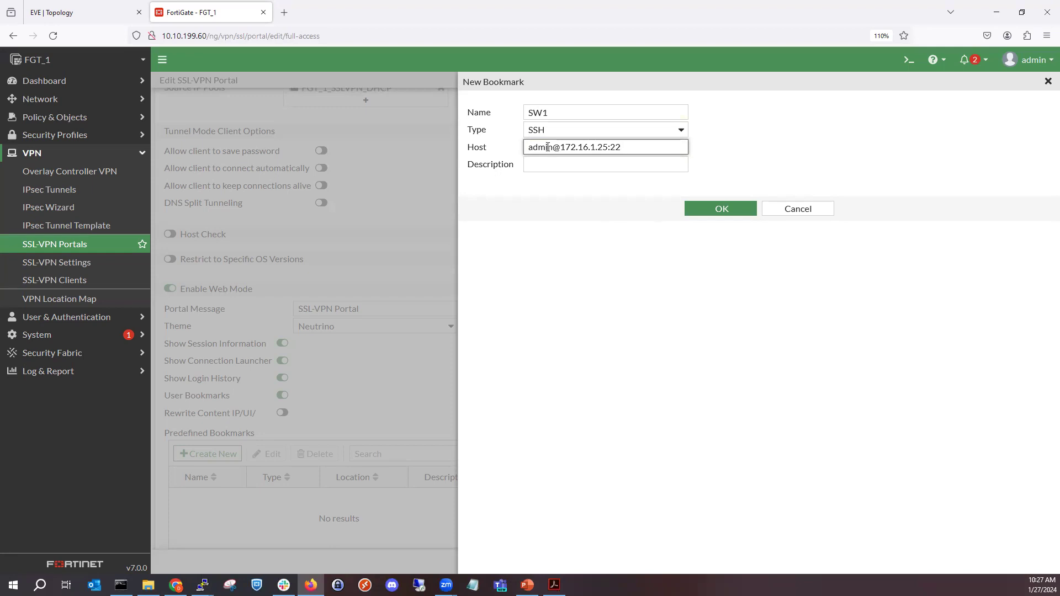
left_click(728, 213)
scroll(486, 393, "down", 2)
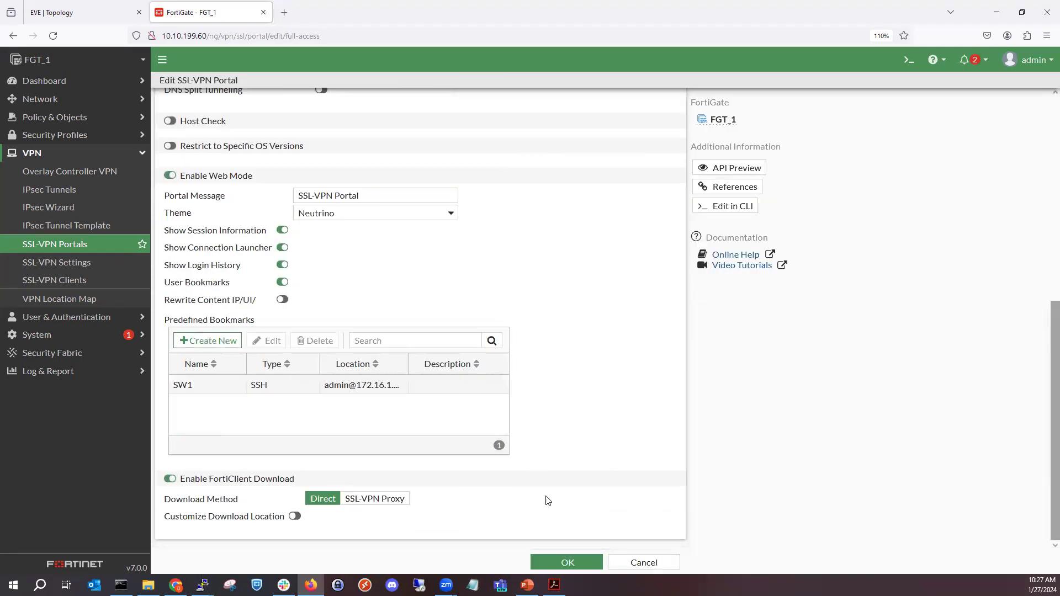
left_click(568, 563)
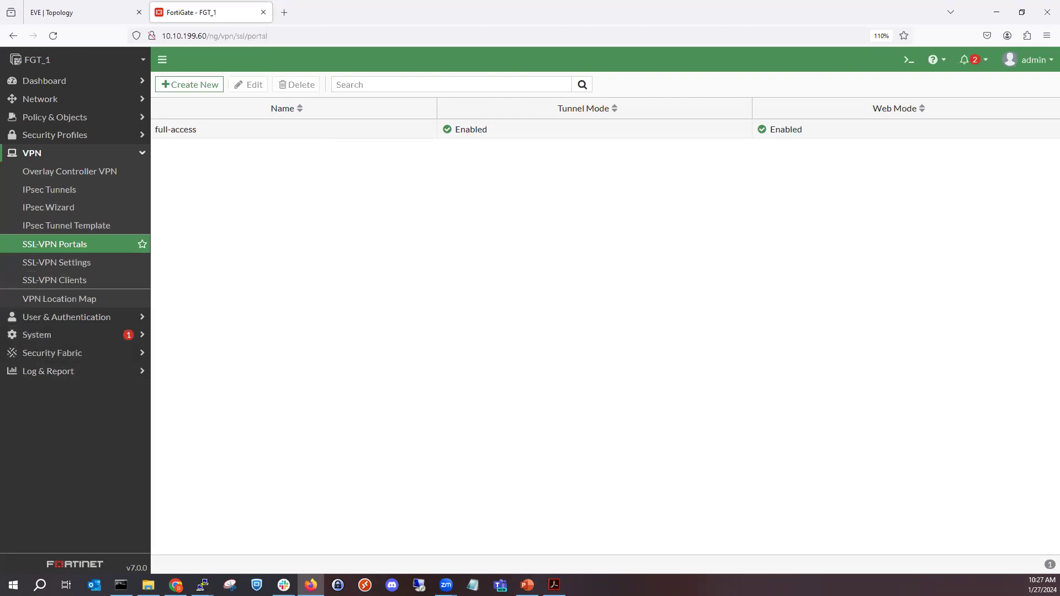
- Switch to the PowerPoint presentation and show the "Step 2: Configure the SSL VPN Portal" slide as a full-screen slide show
left_click(525, 584)
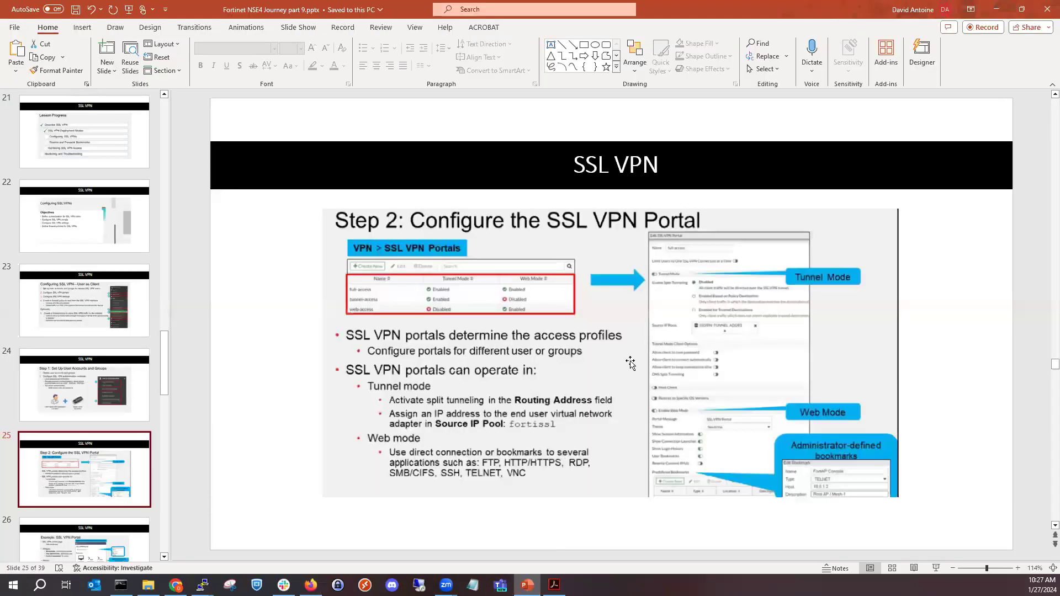
left_click(935, 569)
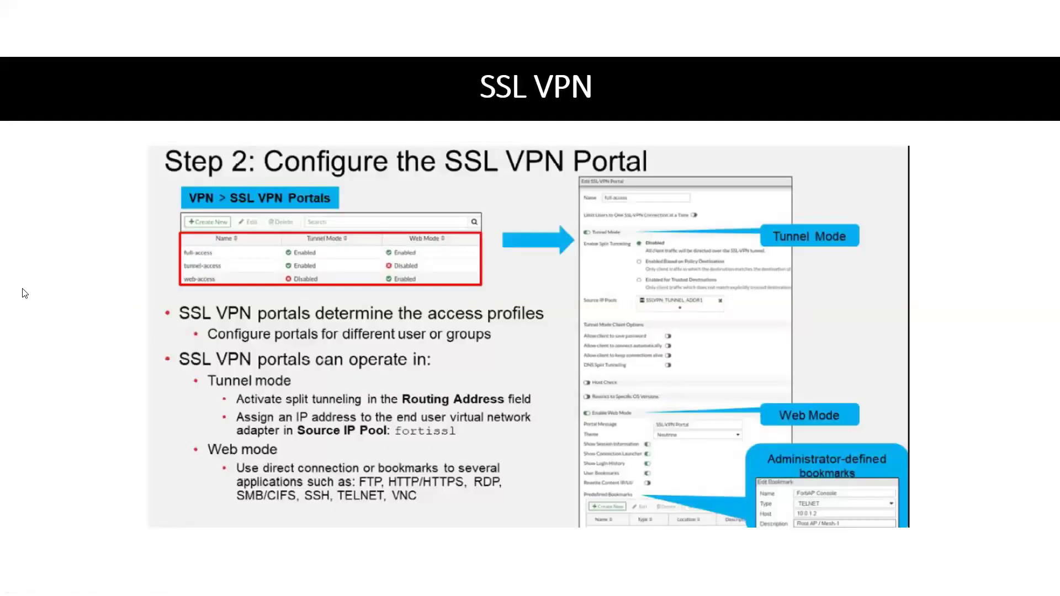
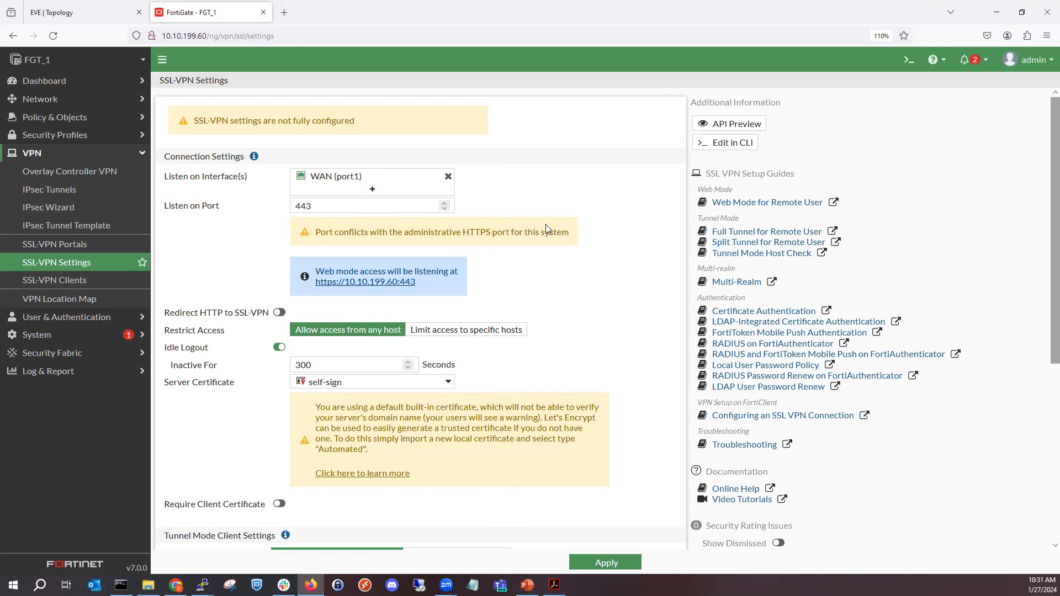
left_click_drag(571, 234, 321, 227)
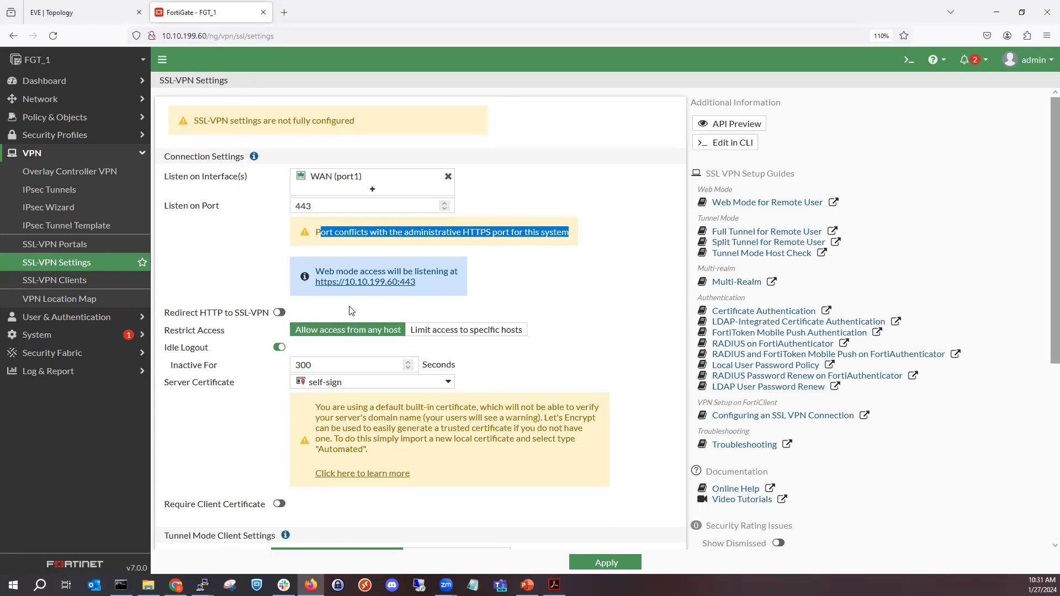
scroll(357, 312, "down", 3)
scroll(295, 188, "up", 1)
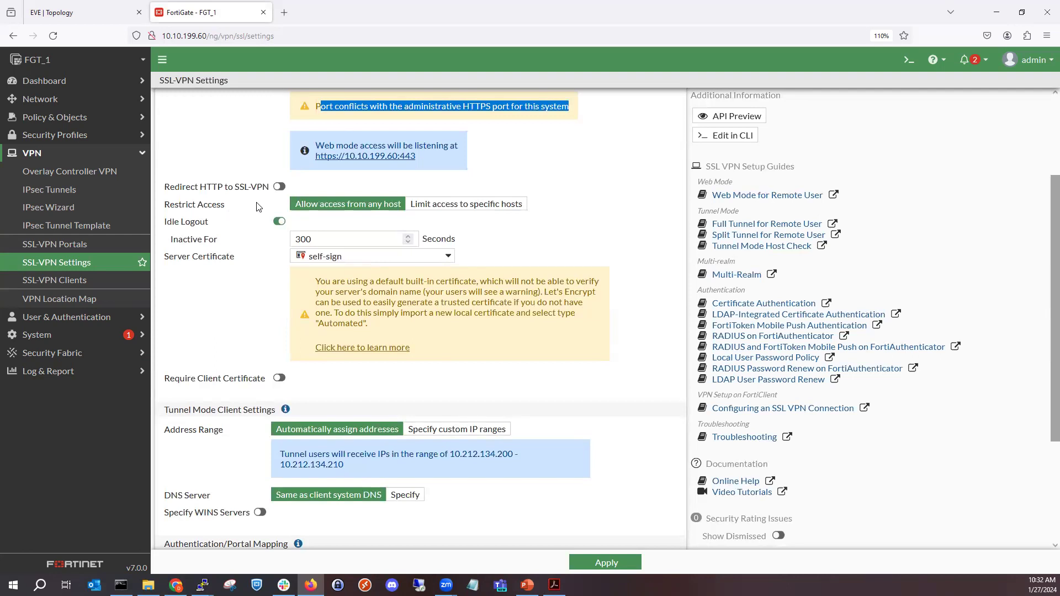
- Try to limit SSL VPN access to specific hosts, opening the host address selection, and restore access from any host
left_click(431, 202)
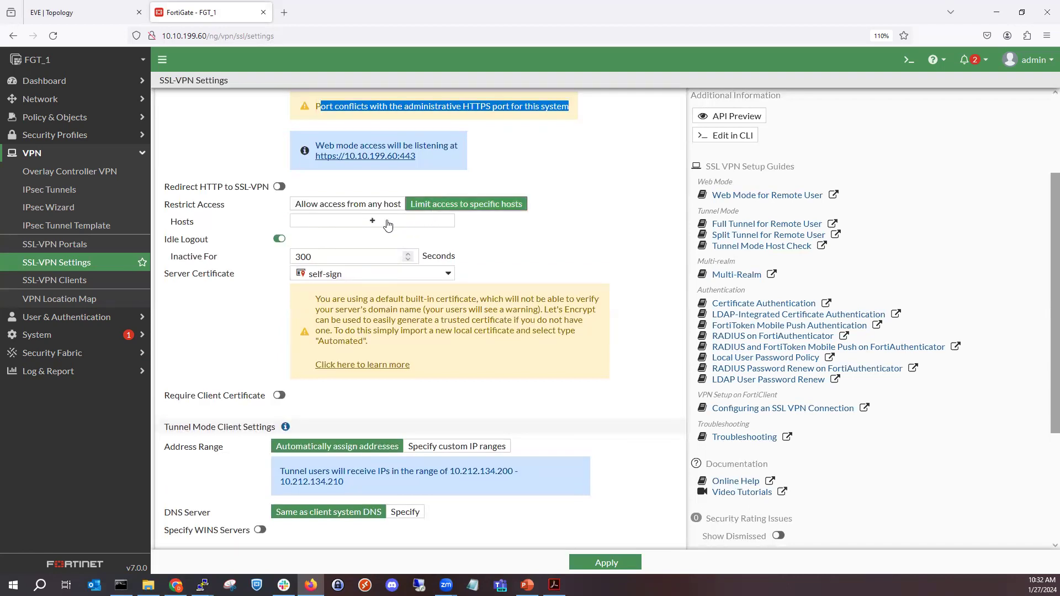
left_click(388, 222)
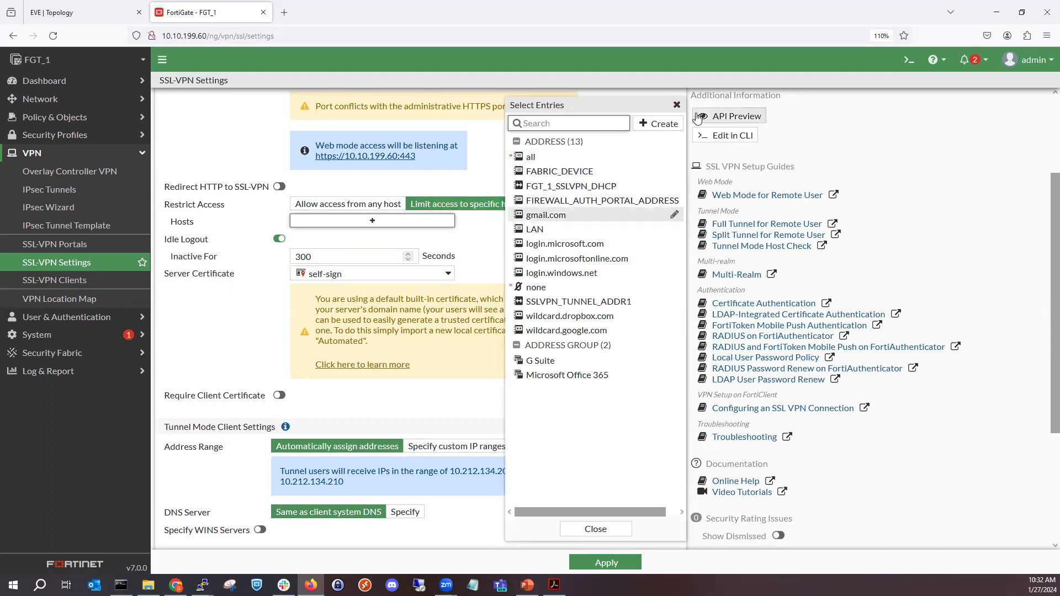
left_click(676, 105)
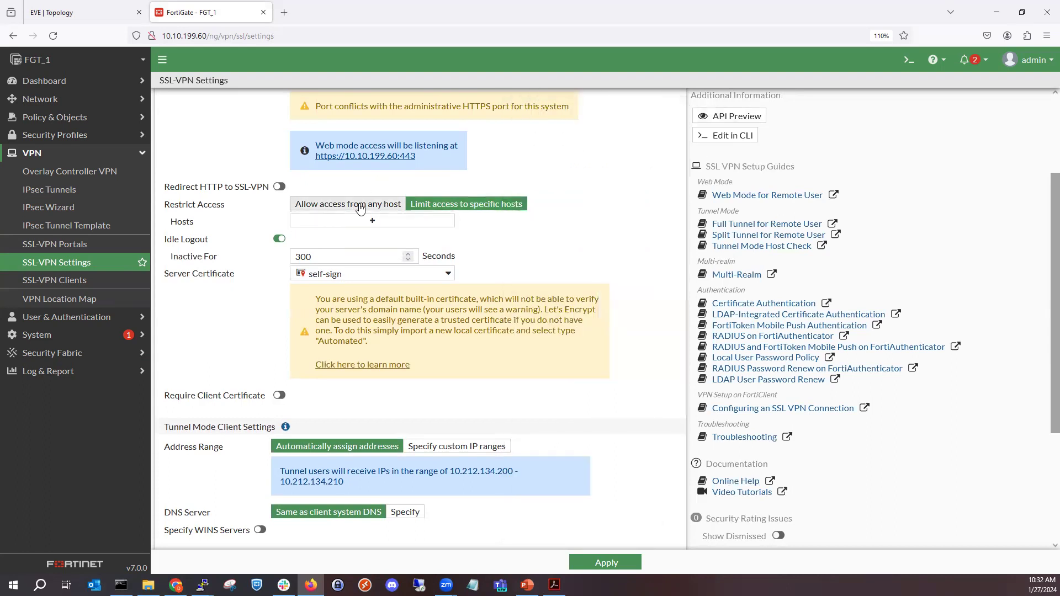
left_click(360, 205)
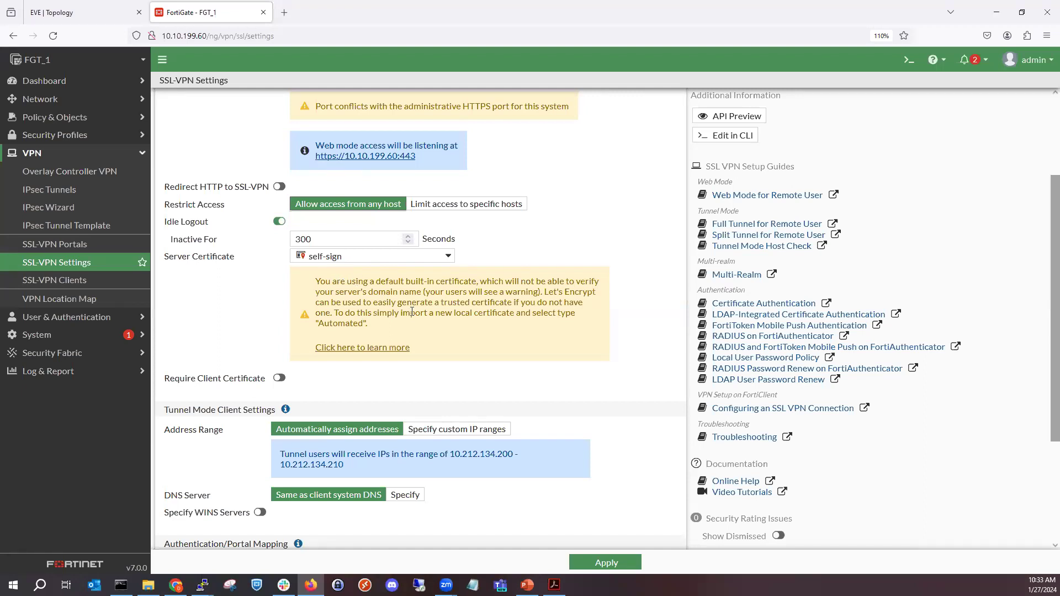
left_click_drag(545, 292, 600, 298)
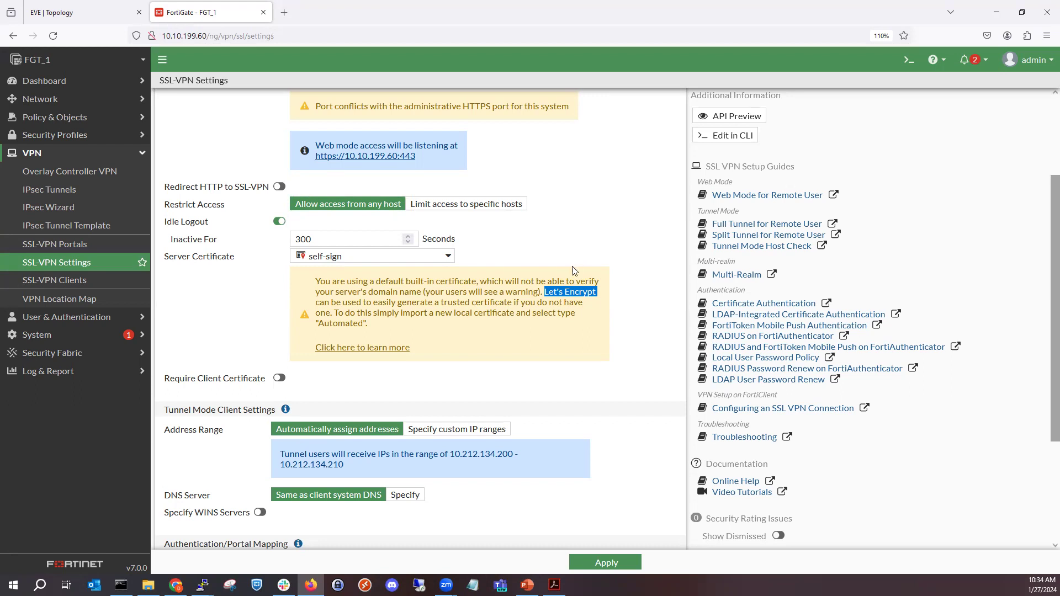
scroll(477, 317, "down", 3)
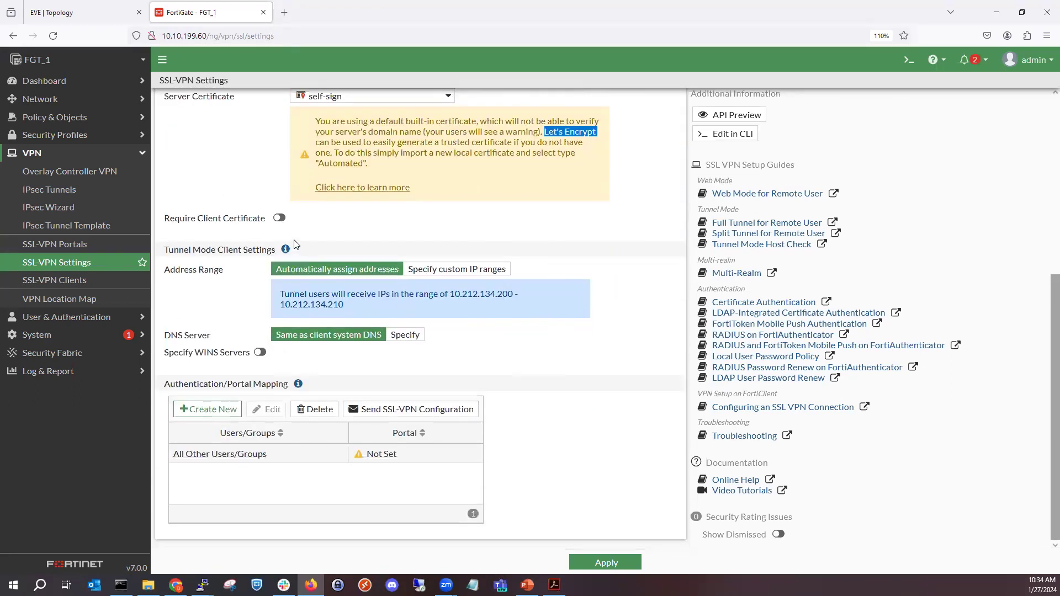
left_click(286, 223)
left_click(287, 228)
- Specify custom IP ranges for tunnel mode clients, choosing FGT_1_SSLVPN_DHCP as the range
left_click(418, 271)
left_click(388, 318)
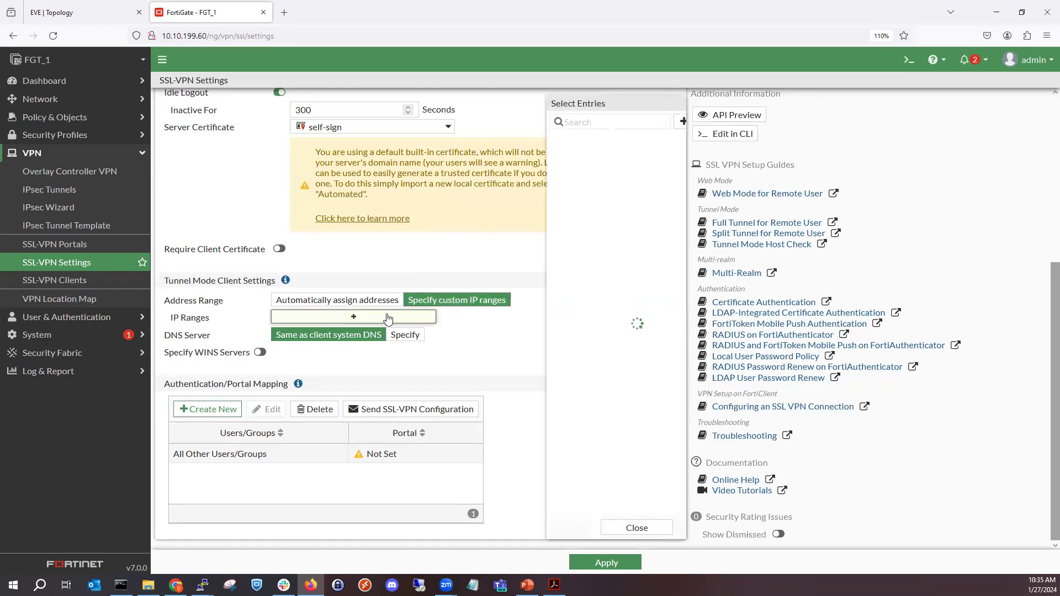
mouse_move(571, 192)
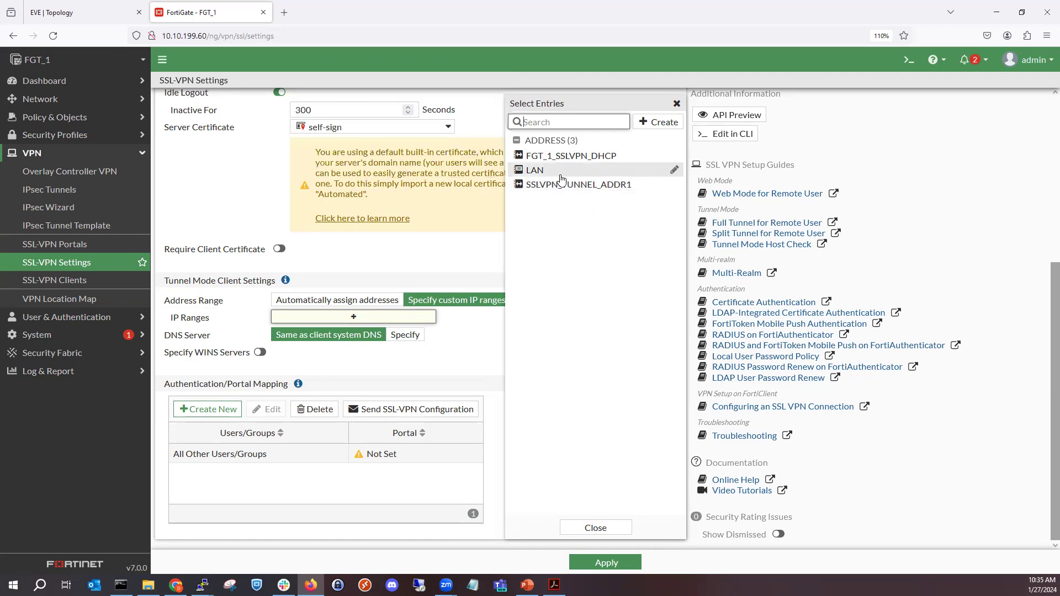
left_click(569, 159)
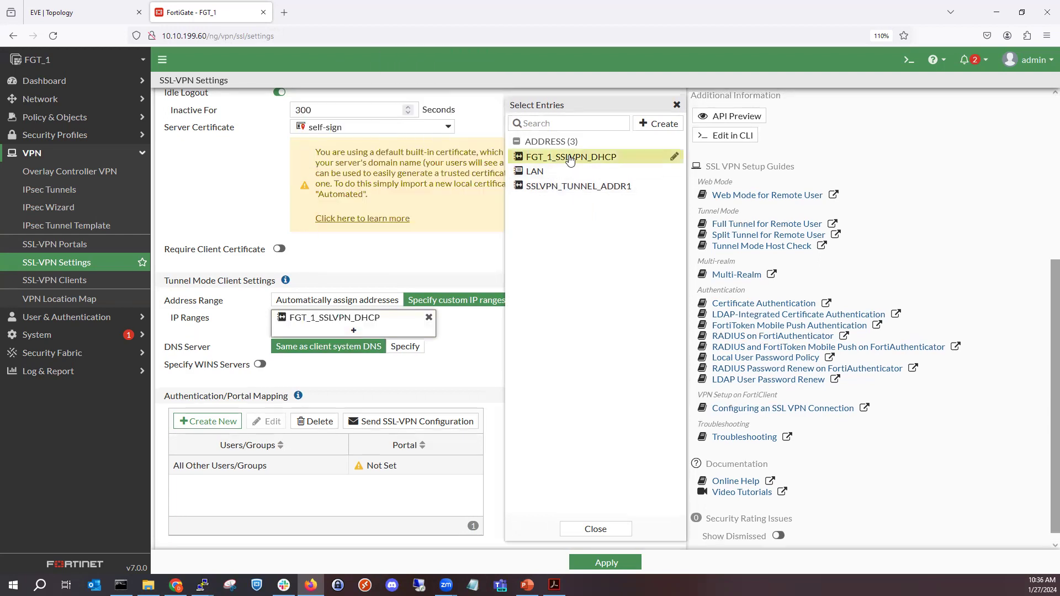
left_click(432, 253)
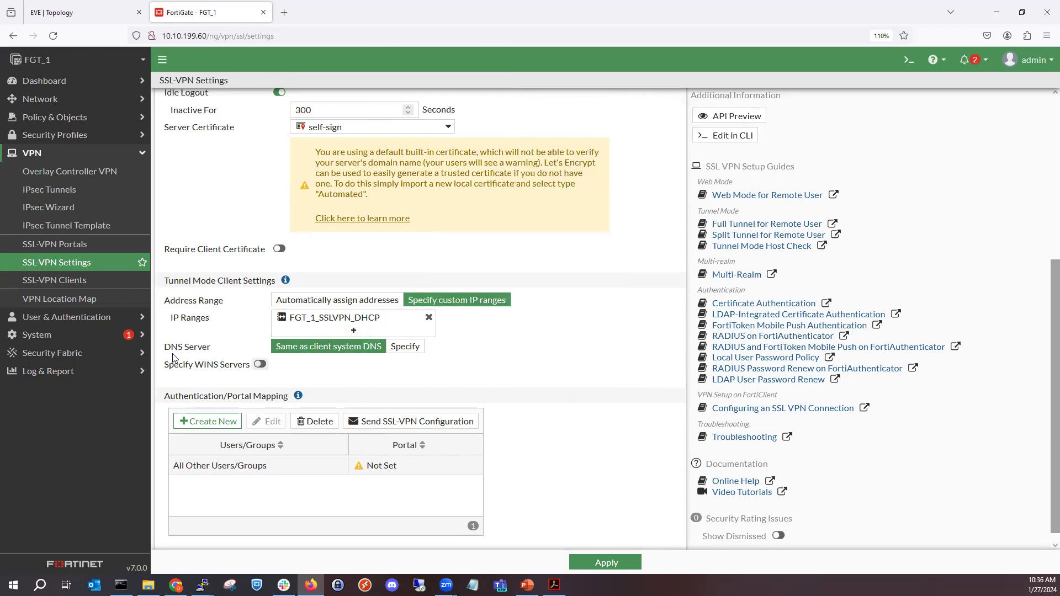
- Specify the DNS servers for tunnel mode clients manually, setting DNS Server #1 to 8.8.8.8
left_click_drag(171, 348, 227, 349)
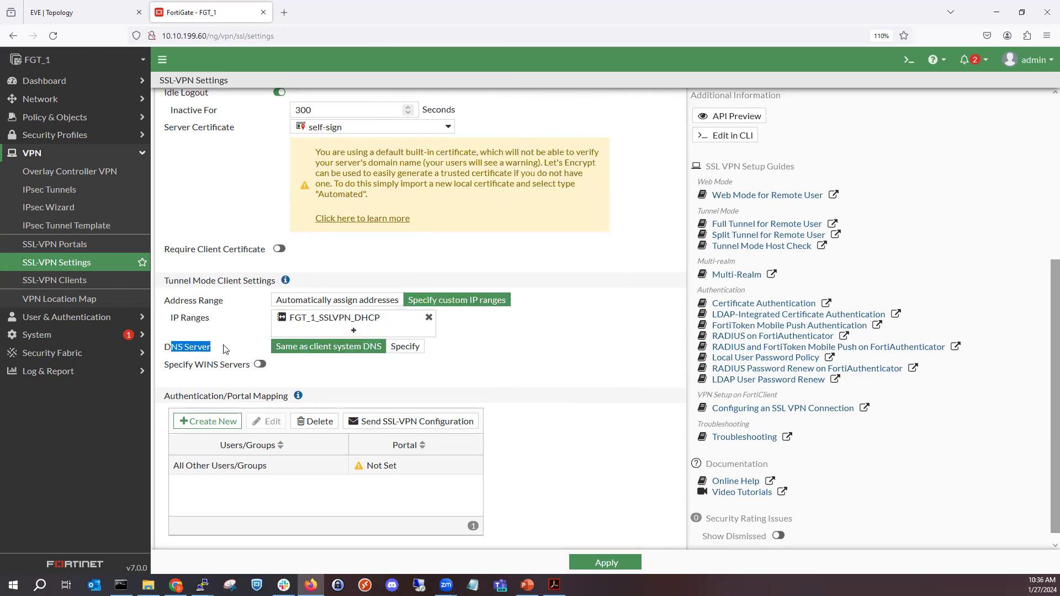
left_click(404, 348)
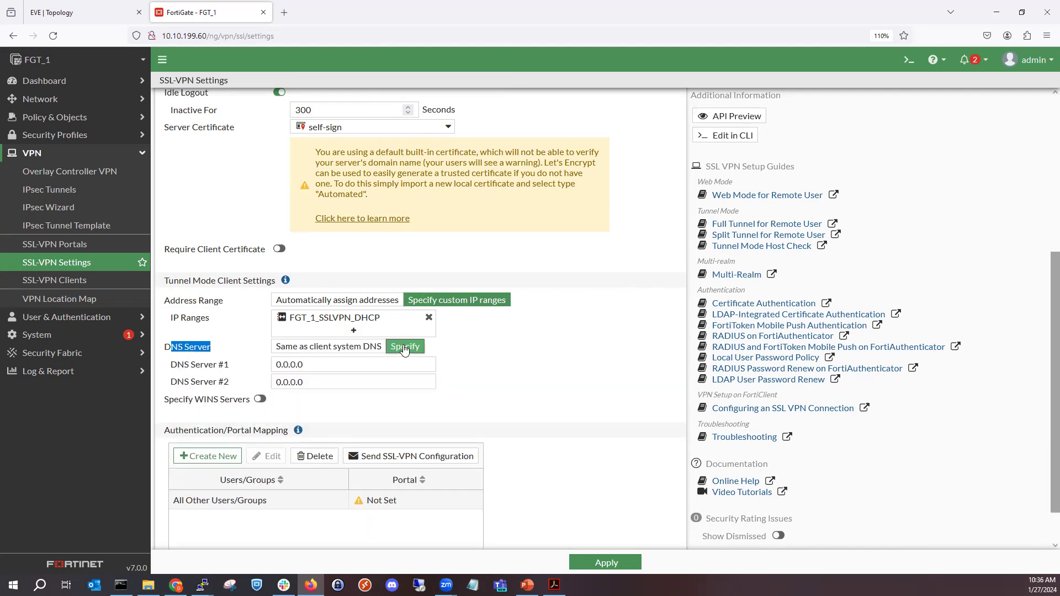
left_click(361, 362)
type("8.8.8.8")
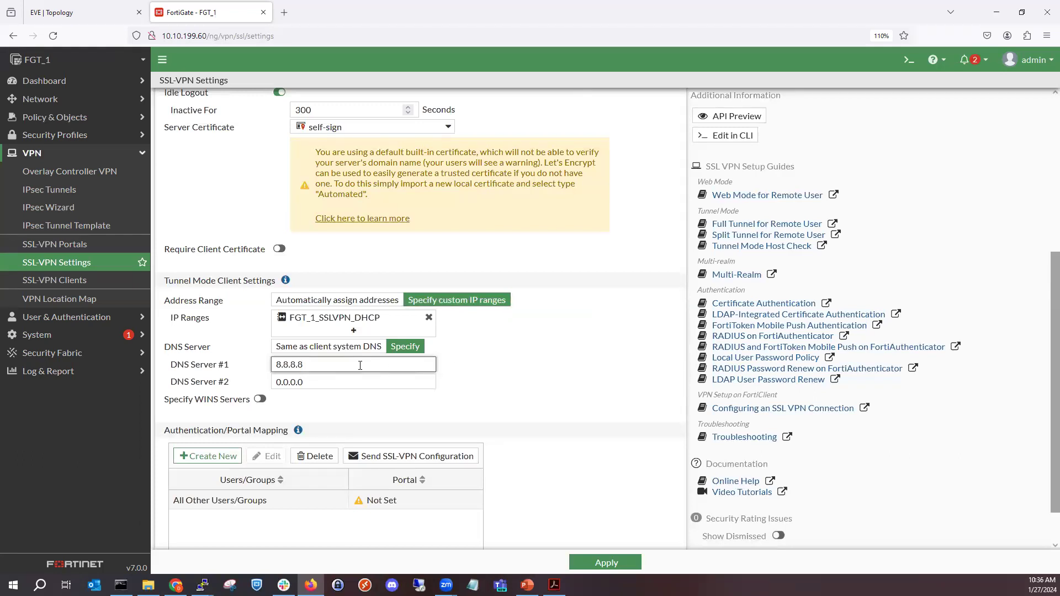
triple_click(293, 357)
key("Tab")
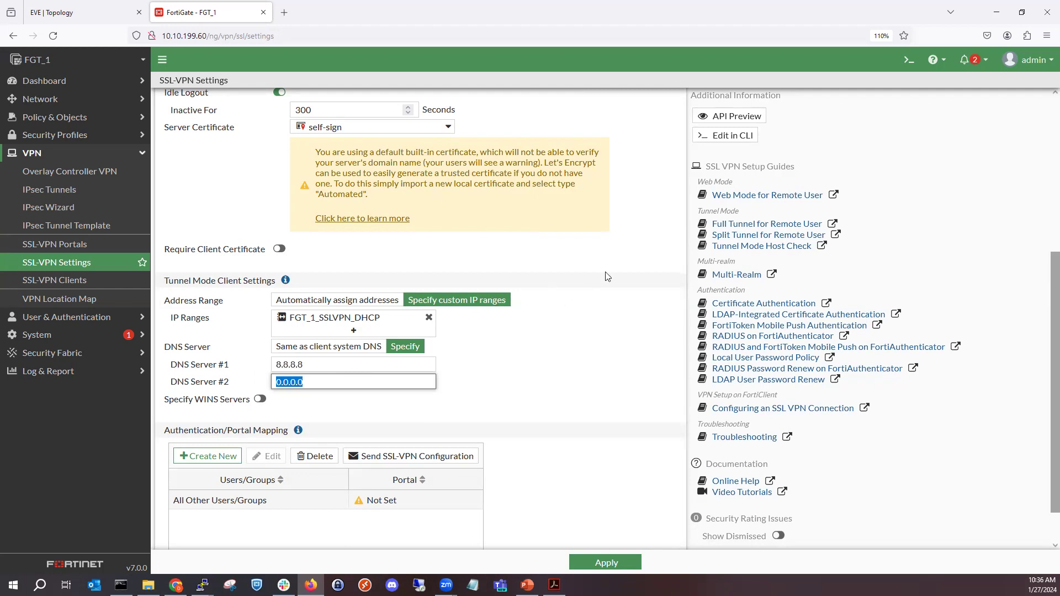
left_click(317, 371)
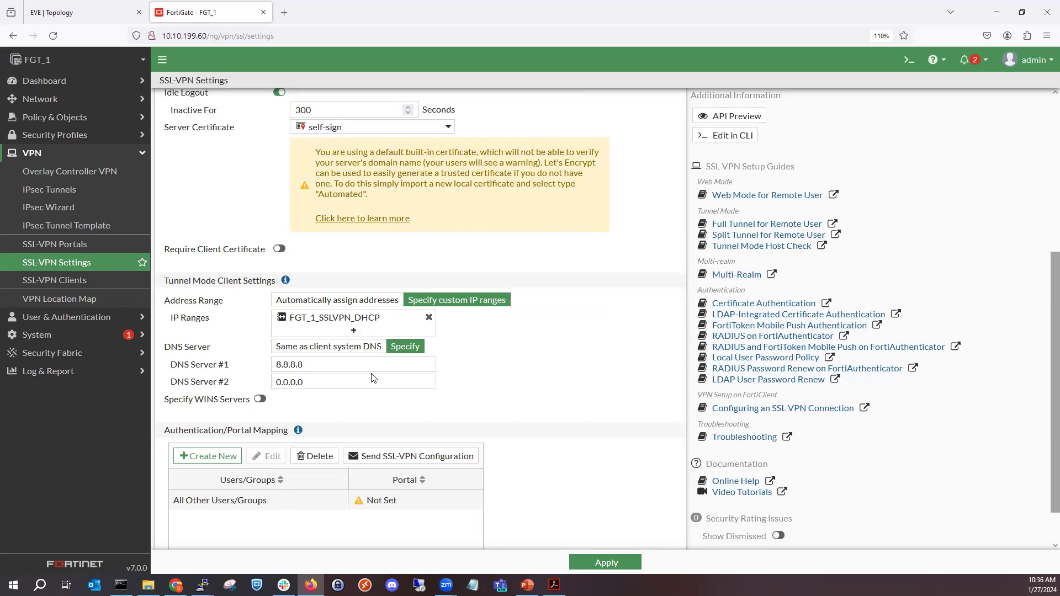
scroll(374, 378, "down", 1)
left_click(259, 353)
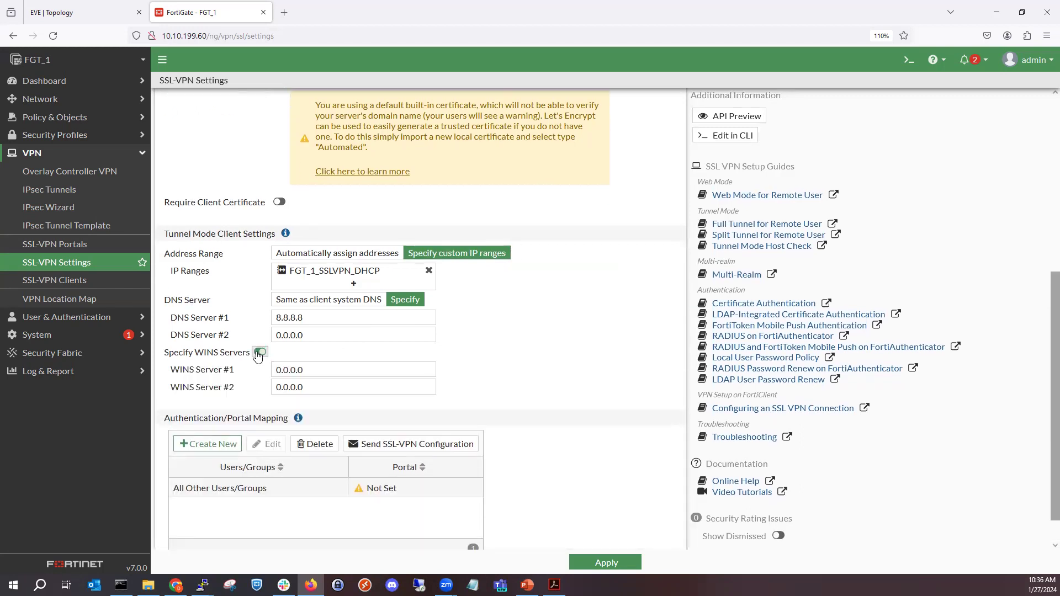
left_click(259, 353)
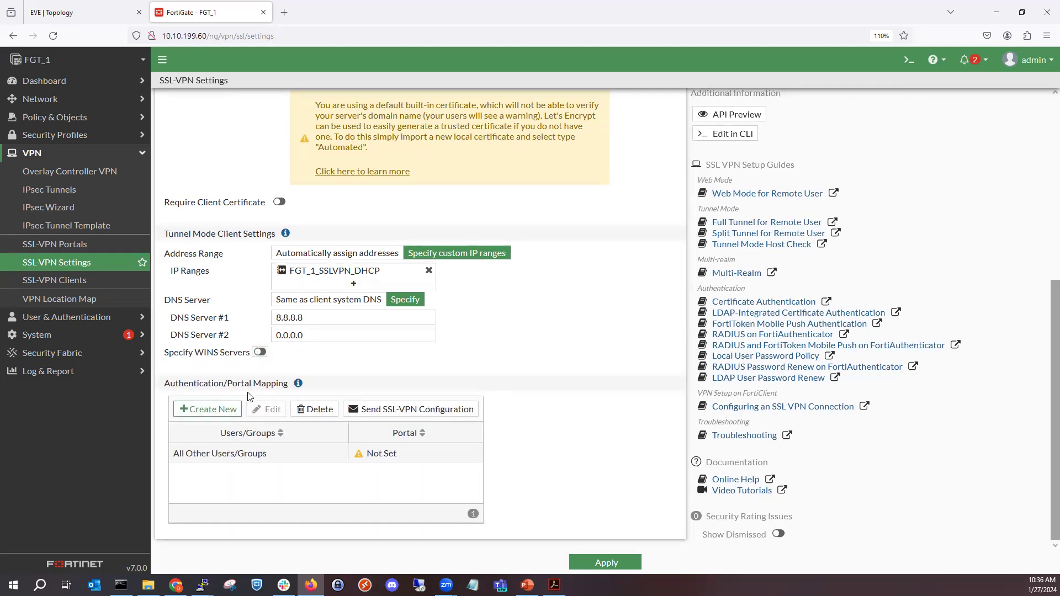
- Map All Other Users/Groups to the full-access portal and apply the SSL VPN settings
double_click(262, 462)
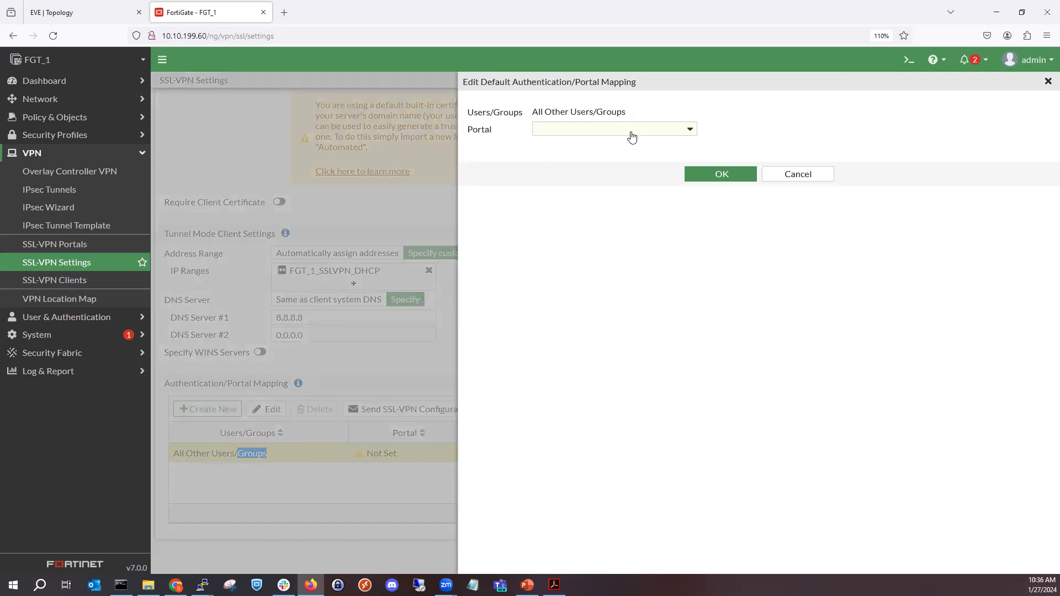
left_click(632, 133)
left_click(610, 164)
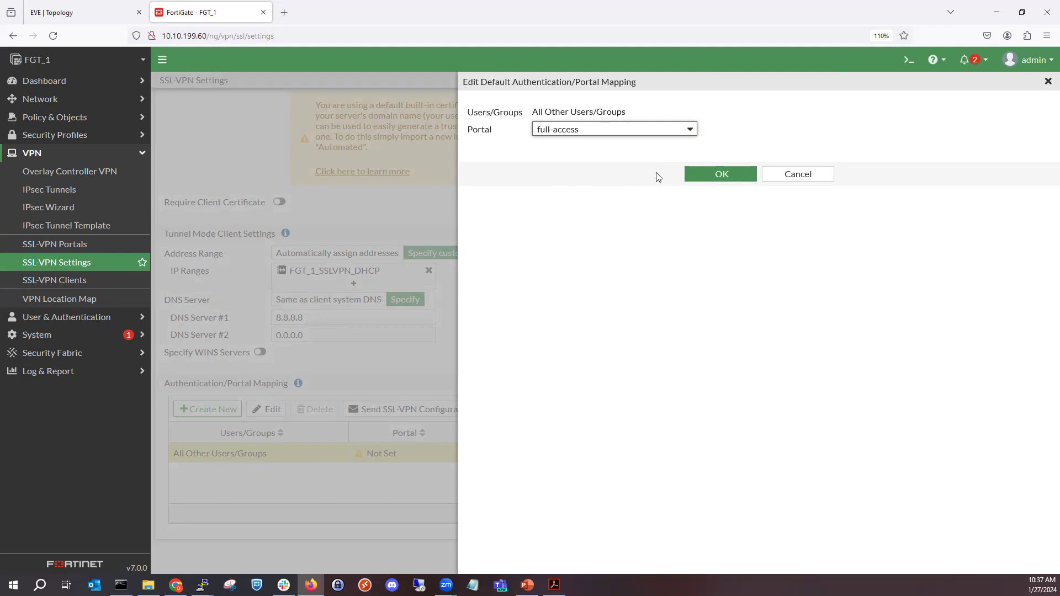
left_click(690, 174)
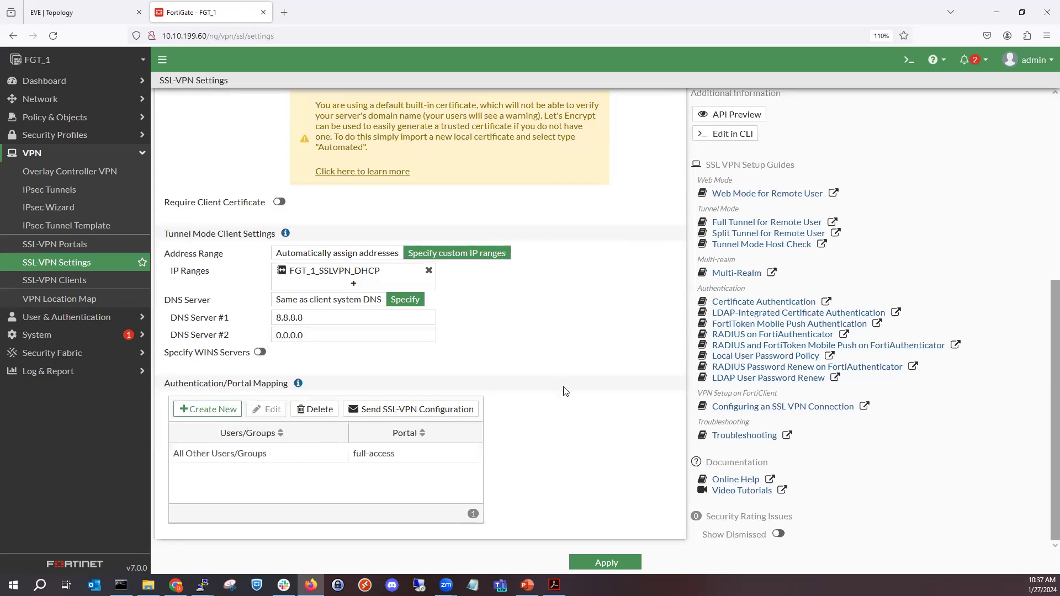
left_click(606, 562)
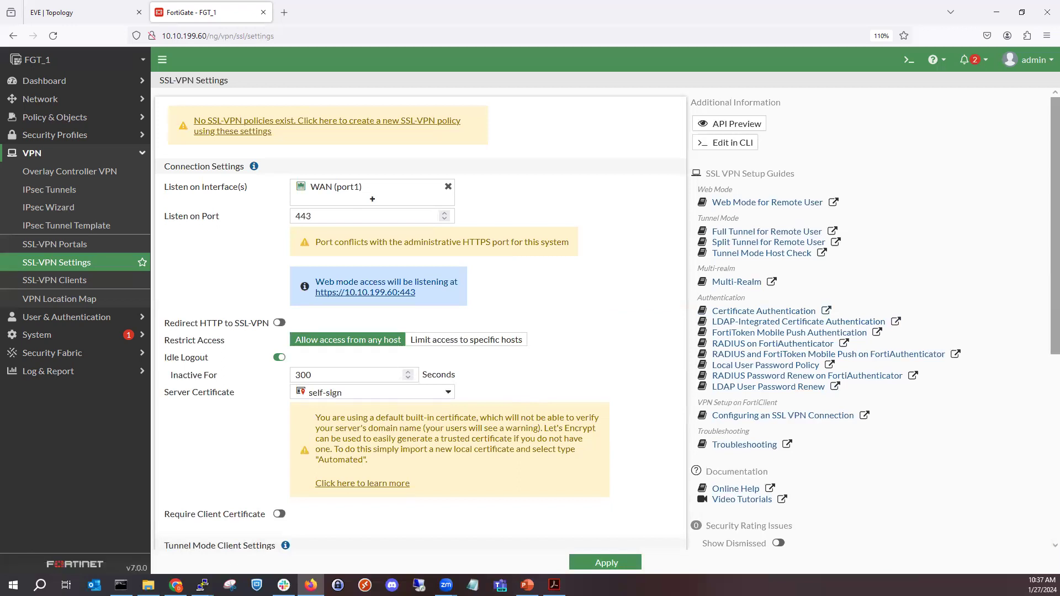
- Switch to the PowerPoint presentation and show the "Step 4: Firewall Policies To and From SSL VPN Interface" slide as a full-screen slide show
key("alt+Tab")
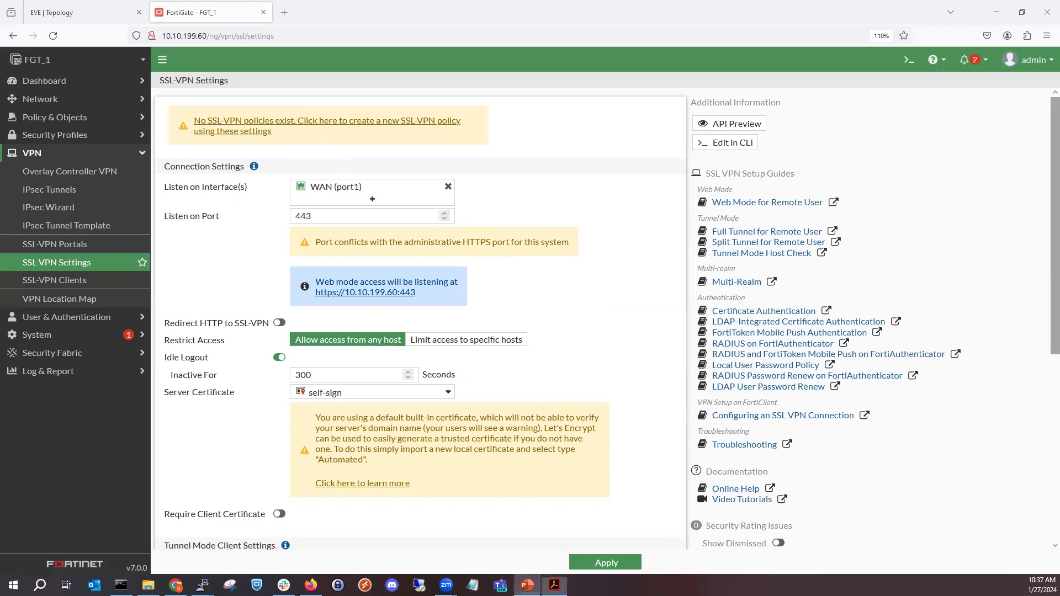
left_click(527, 585)
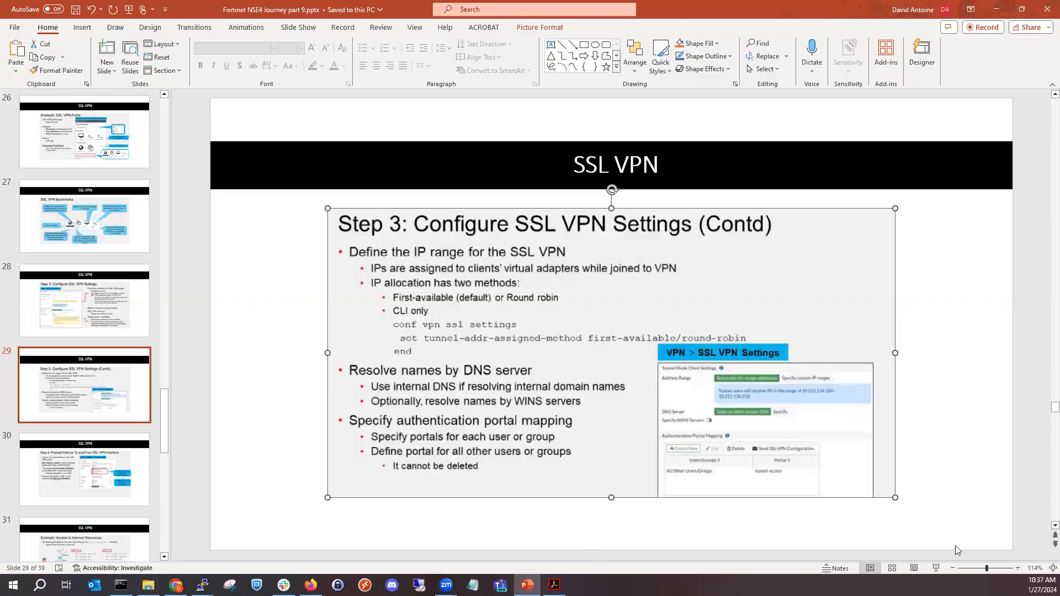
left_click(934, 568)
left_click(832, 339)
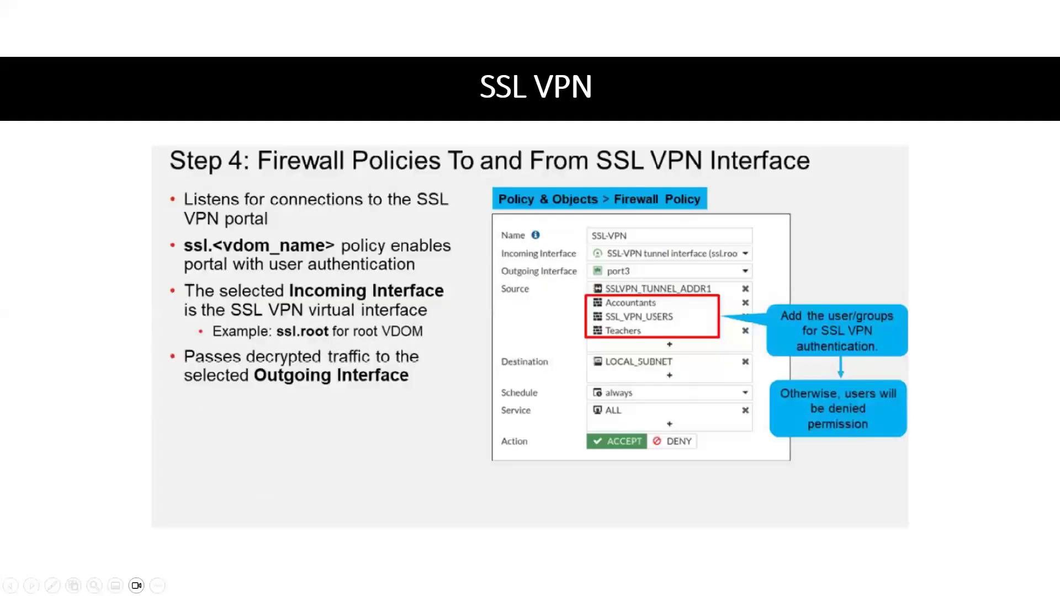
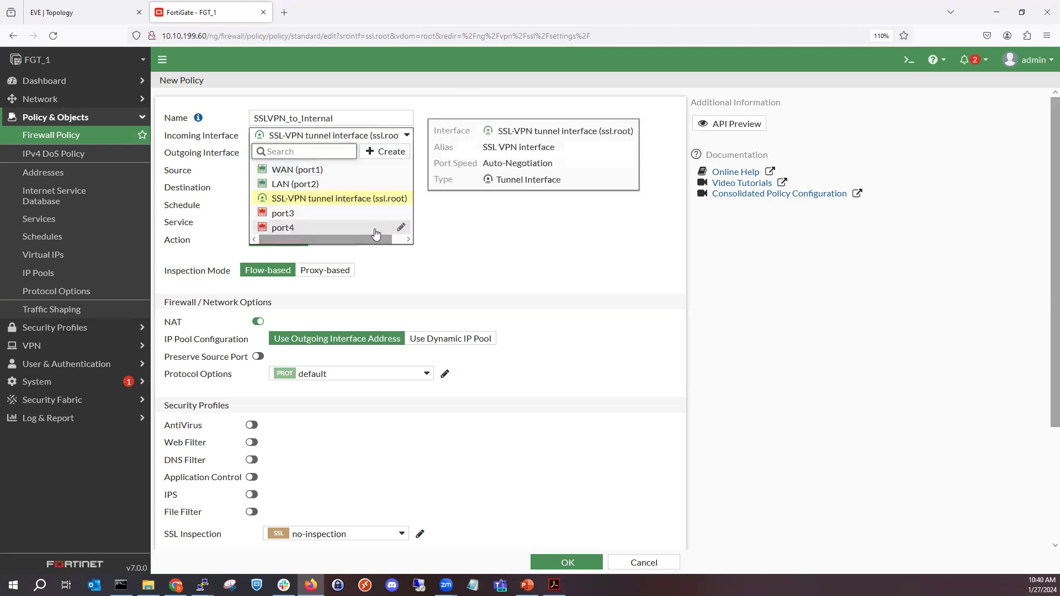
- Set the outgoing interface of the SSLVPN_to_Internal policy to LAN (port2), leaving the SSL-VPN tunnel interface as incoming
left_click(395, 240)
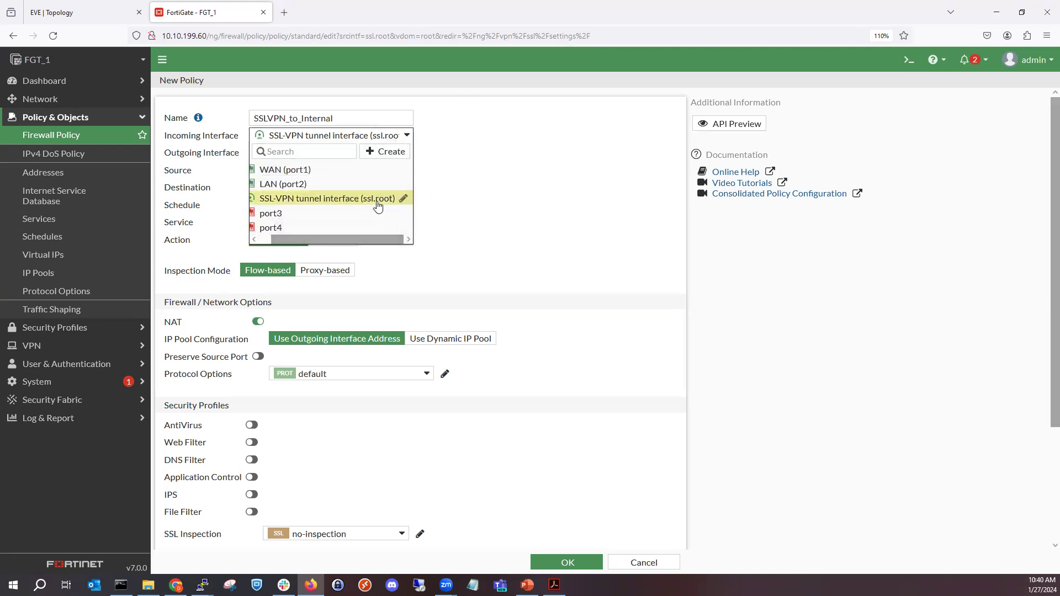
mouse_move(380, 205)
left_click(447, 189)
left_click(369, 153)
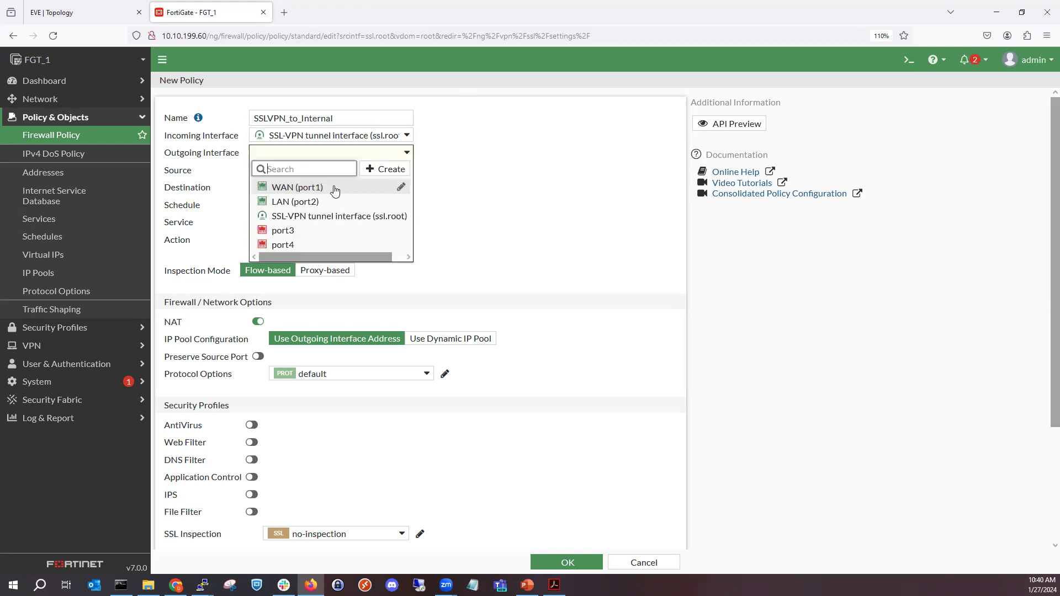
mouse_move(315, 205)
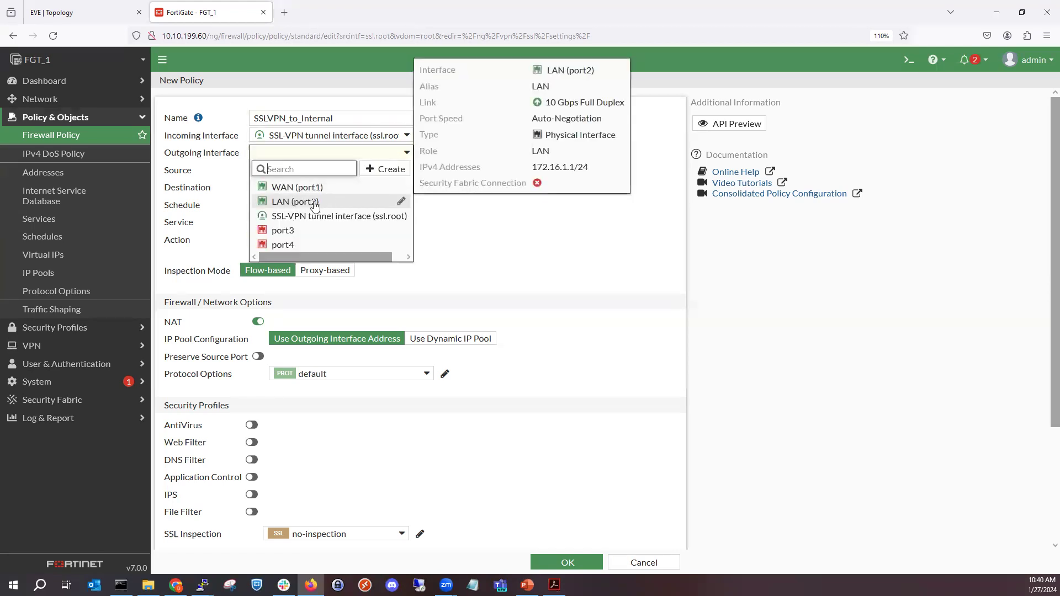
left_click(315, 203)
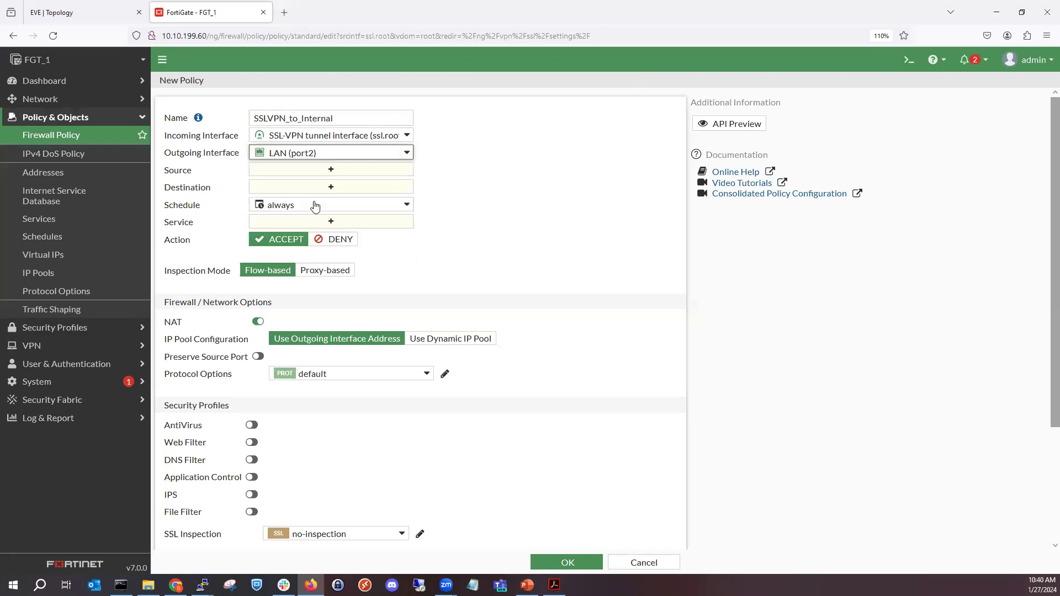
- Add the FGT_1_SSLVPN_DHCP address range and the SSLVPN_Users group as the policy's sources
mouse_move(315, 205)
left_click(284, 171)
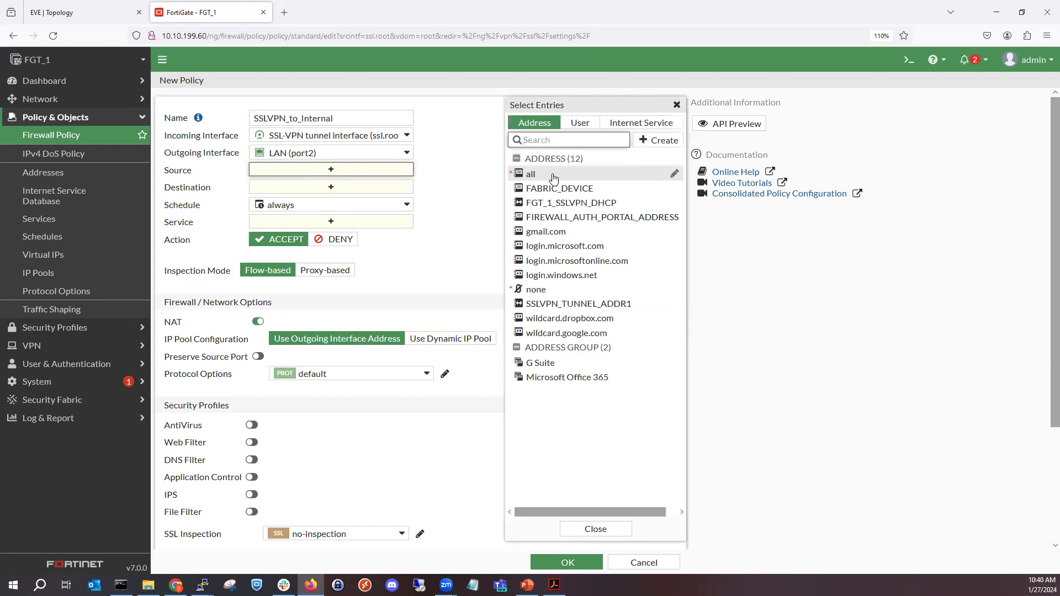
mouse_move(572, 208)
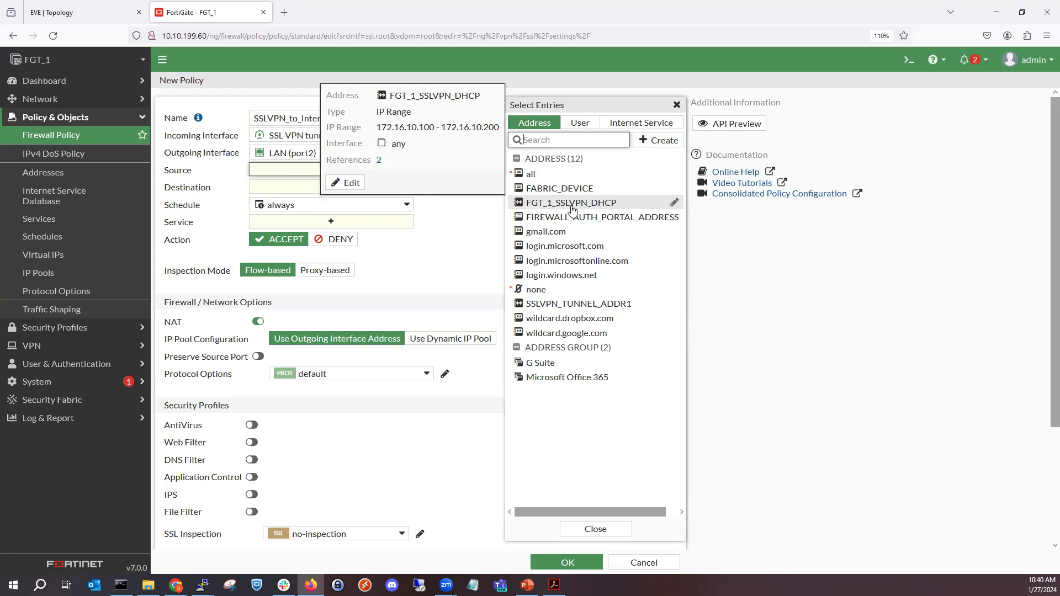
left_click(572, 209)
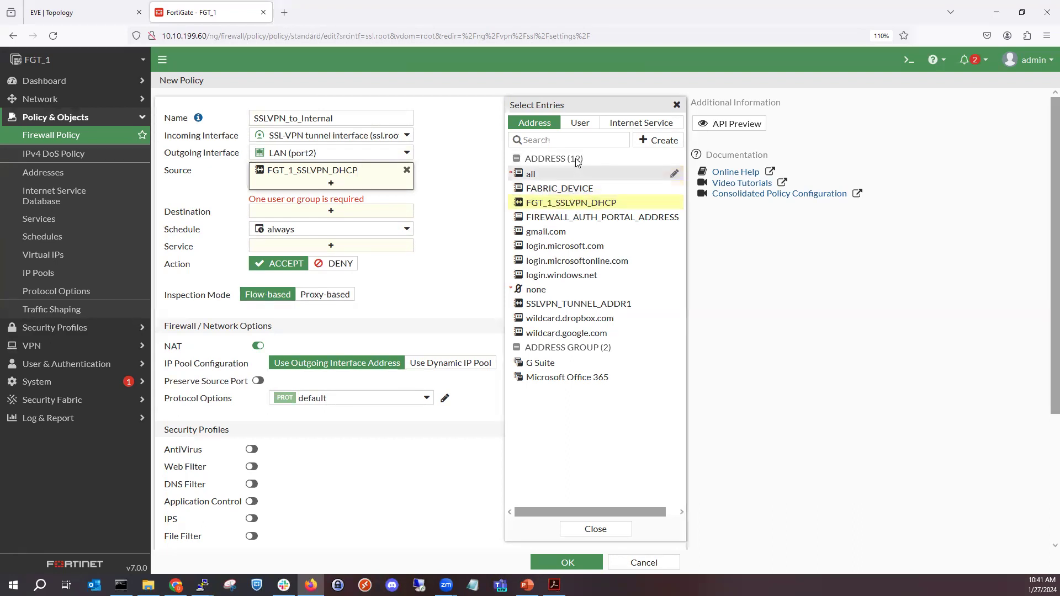
left_click(580, 123)
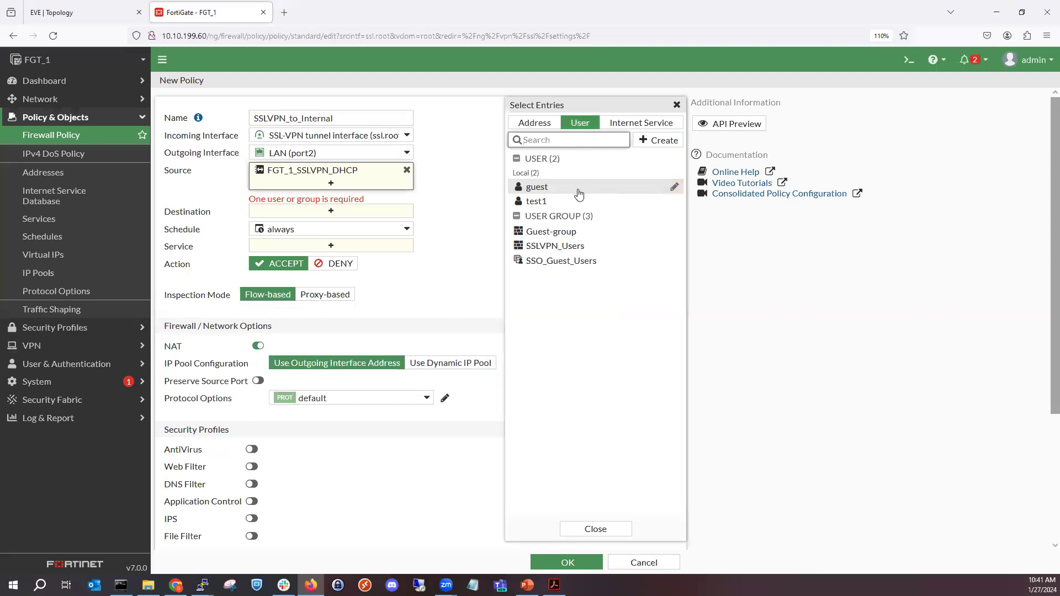
mouse_move(572, 245)
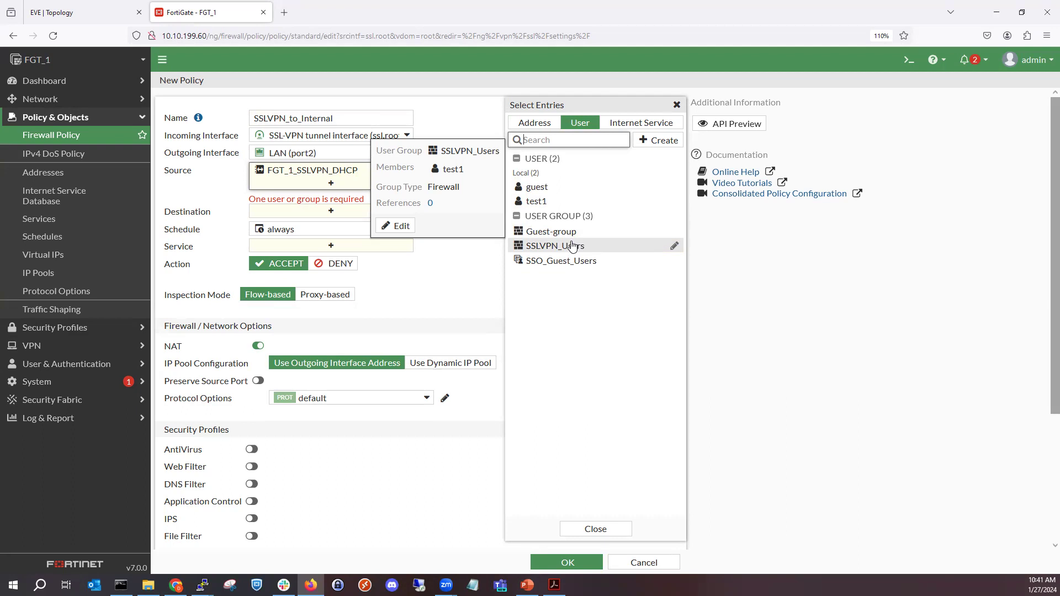
left_click(572, 246)
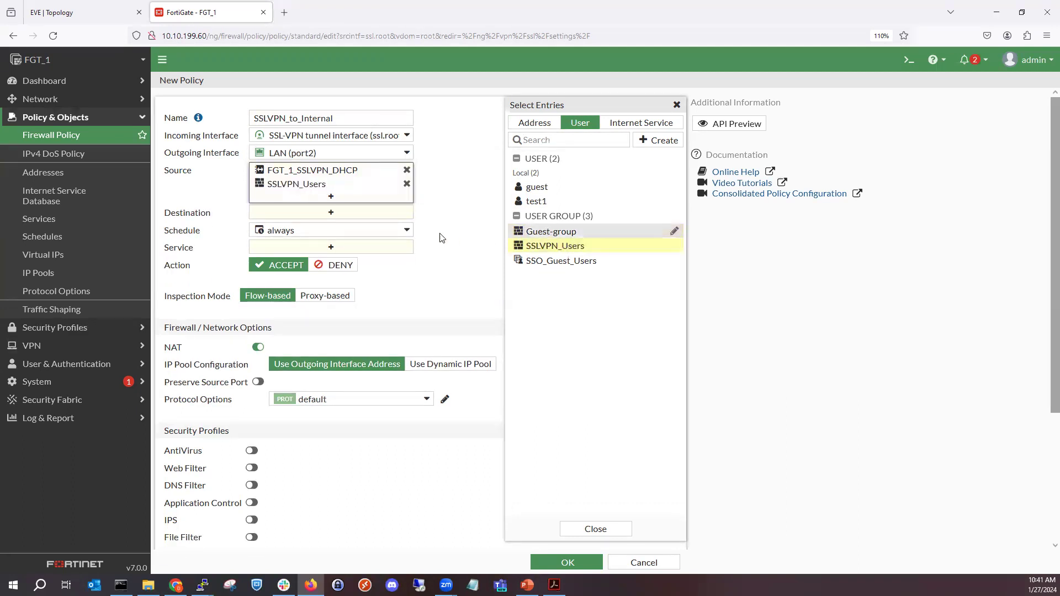
- Set the policy's destination to the LAN address and its service to ALL
left_click(390, 213)
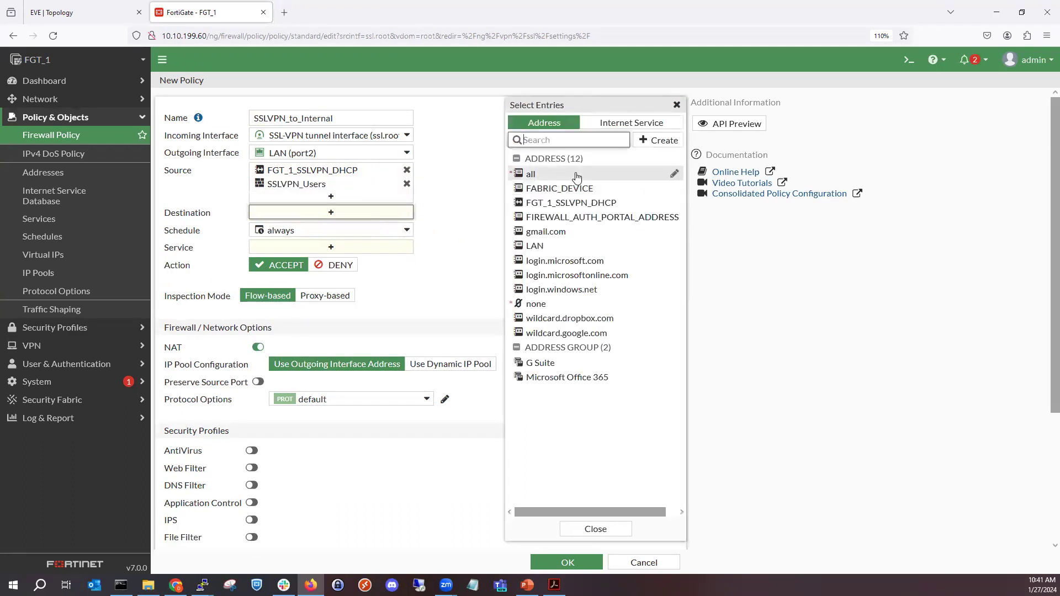
left_click(580, 250)
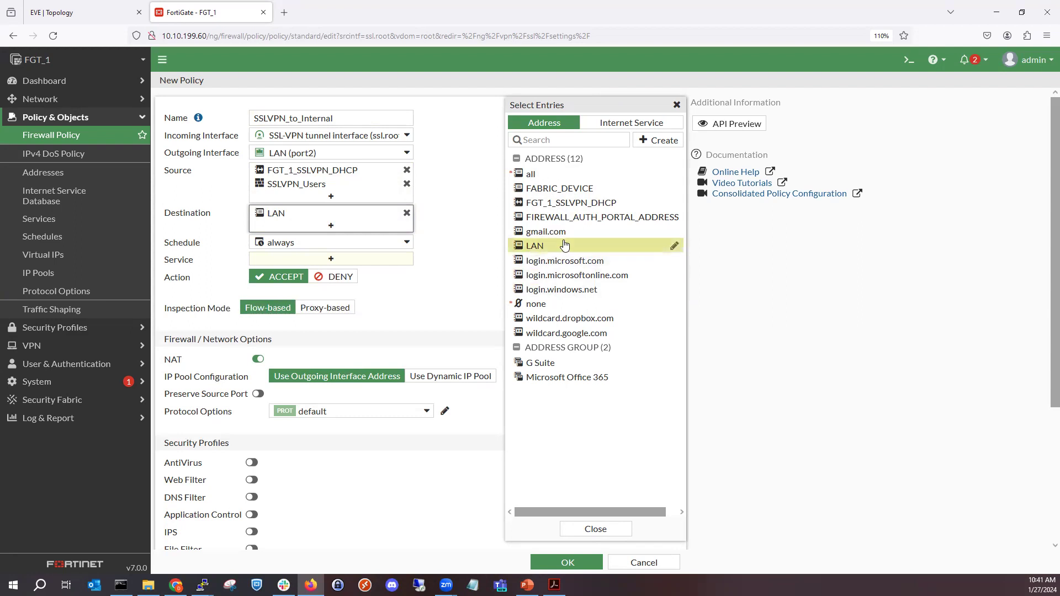
mouse_move(564, 245)
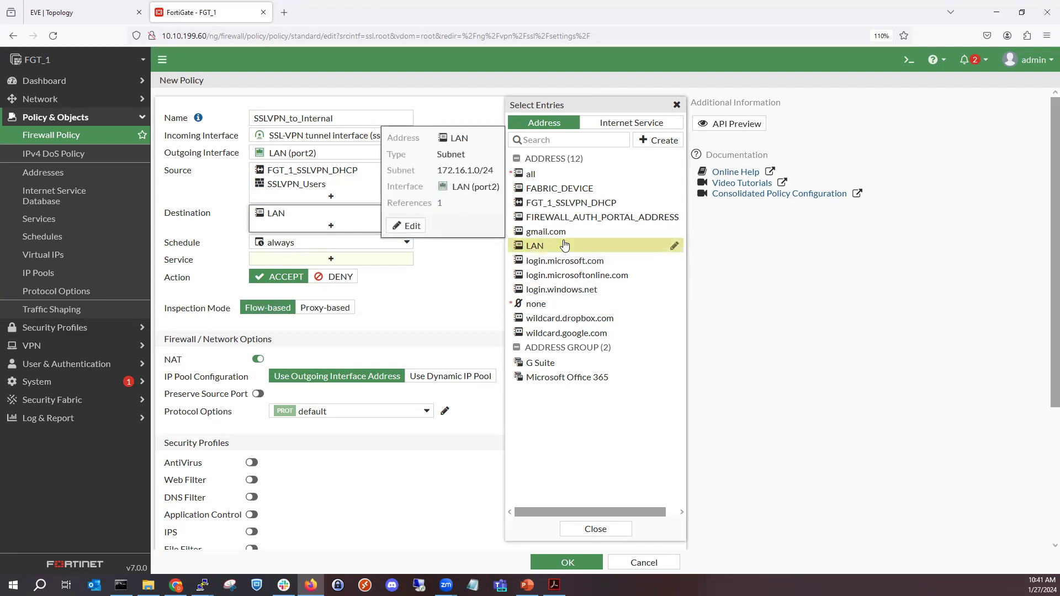
left_click(445, 302)
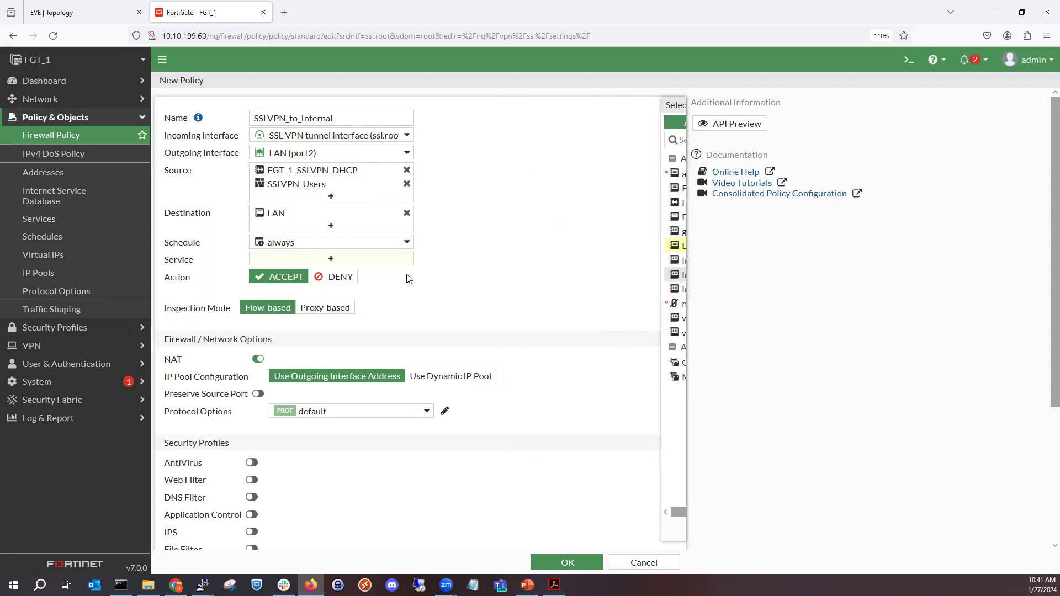
left_click(379, 260)
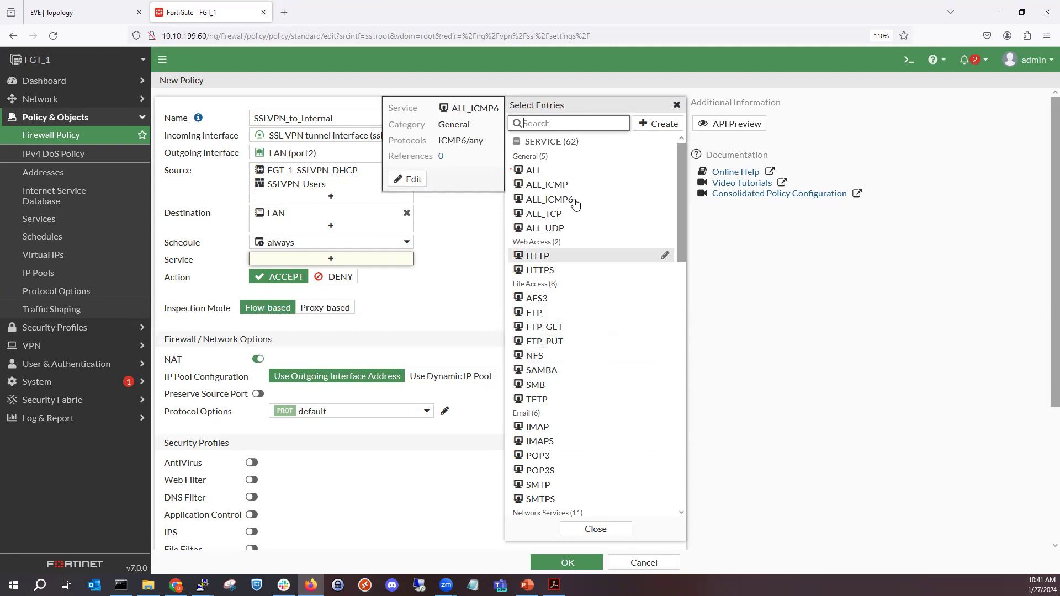
left_click(561, 176)
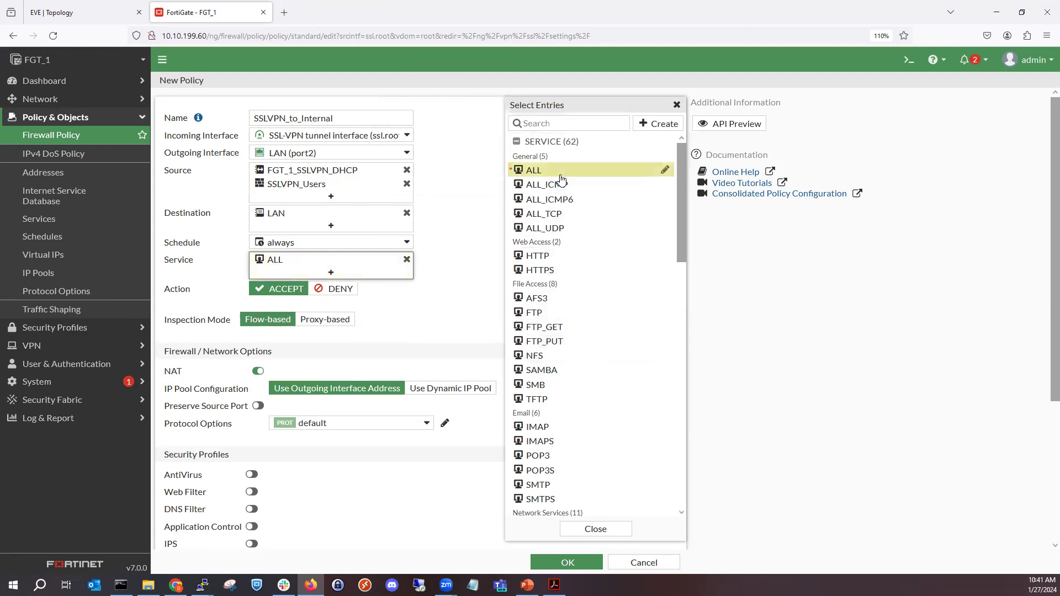
left_click(440, 336)
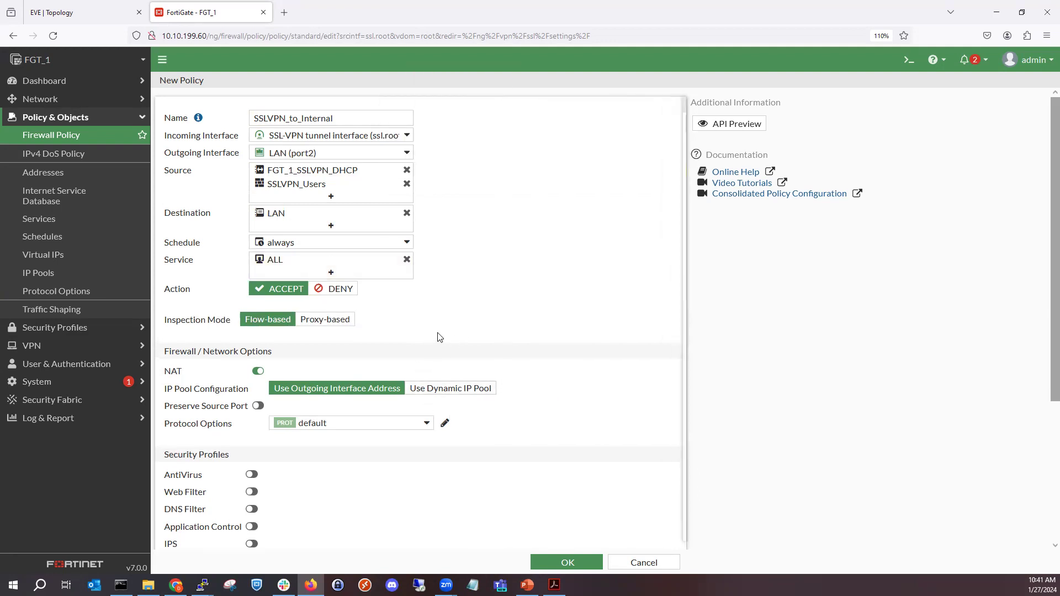
- Enable the AntiVirus, Application Control and IPS security profiles with their default profiles for the policy
scroll(337, 326, "down", 2)
scroll(336, 324, "down", 2)
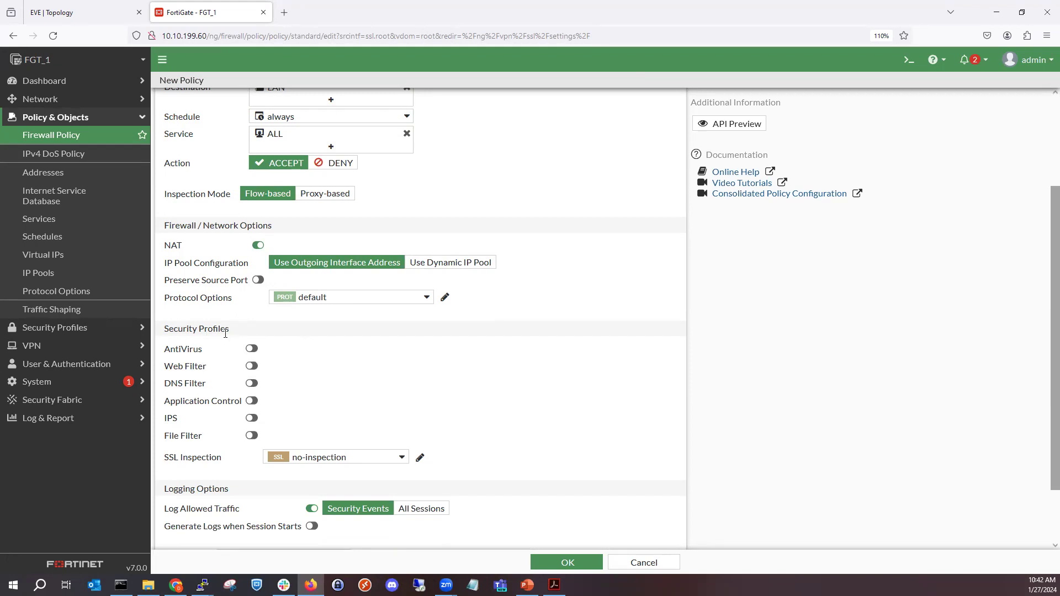
left_click(252, 350)
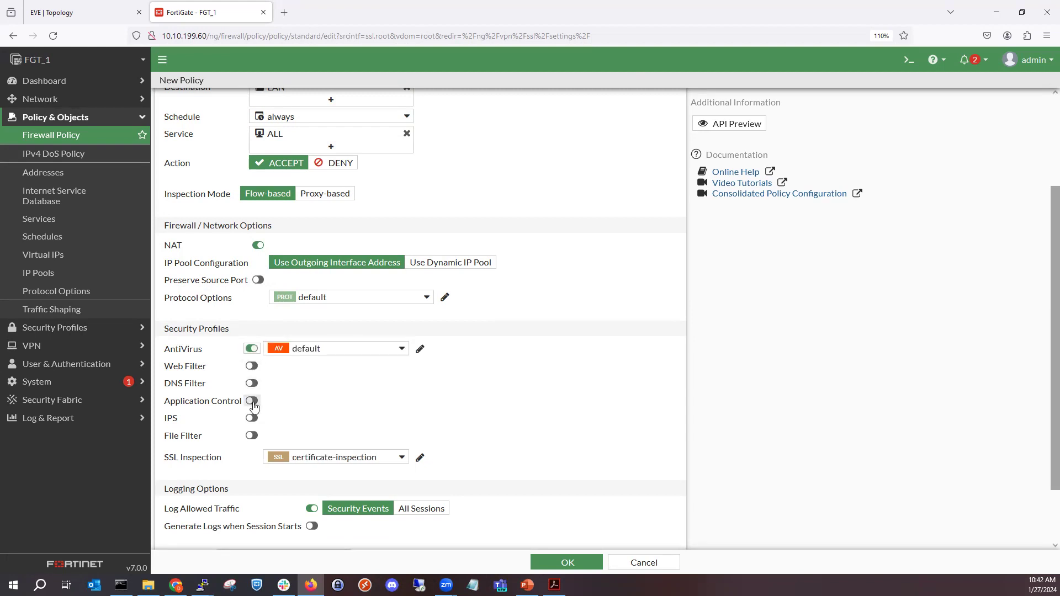
left_click(252, 401)
left_click(250, 416)
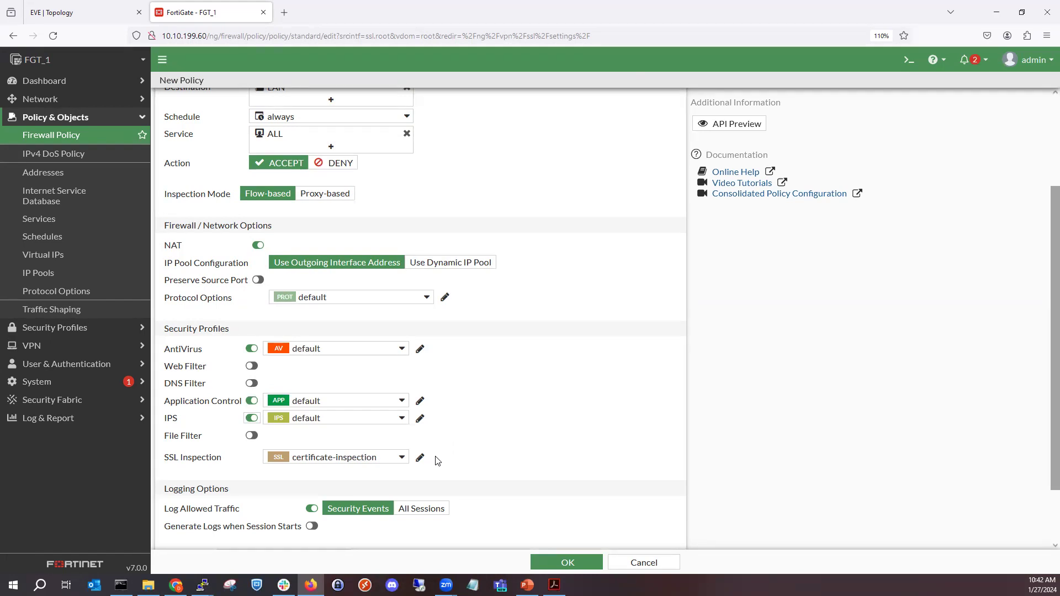
- Set the policy's SSL Inspection profile to no-inspection
mouse_move(336, 406)
left_click(325, 463)
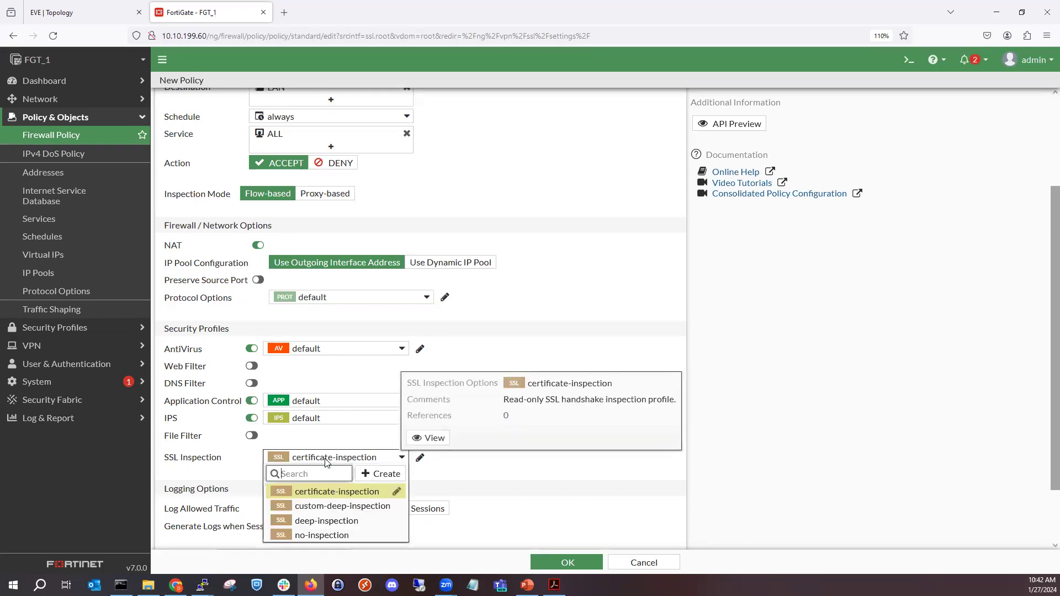
mouse_move(342, 488)
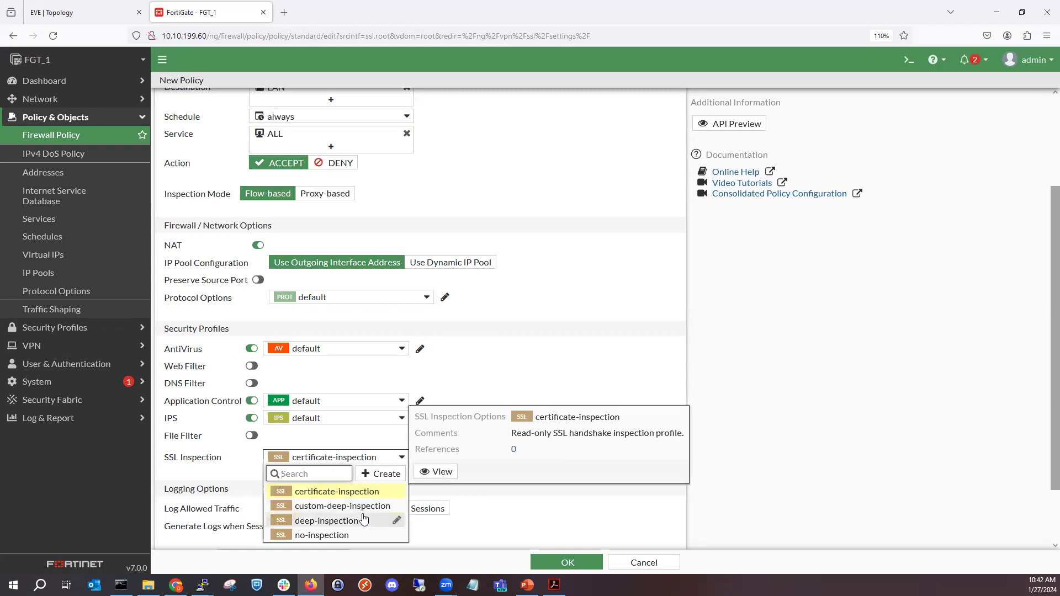
mouse_move(362, 520)
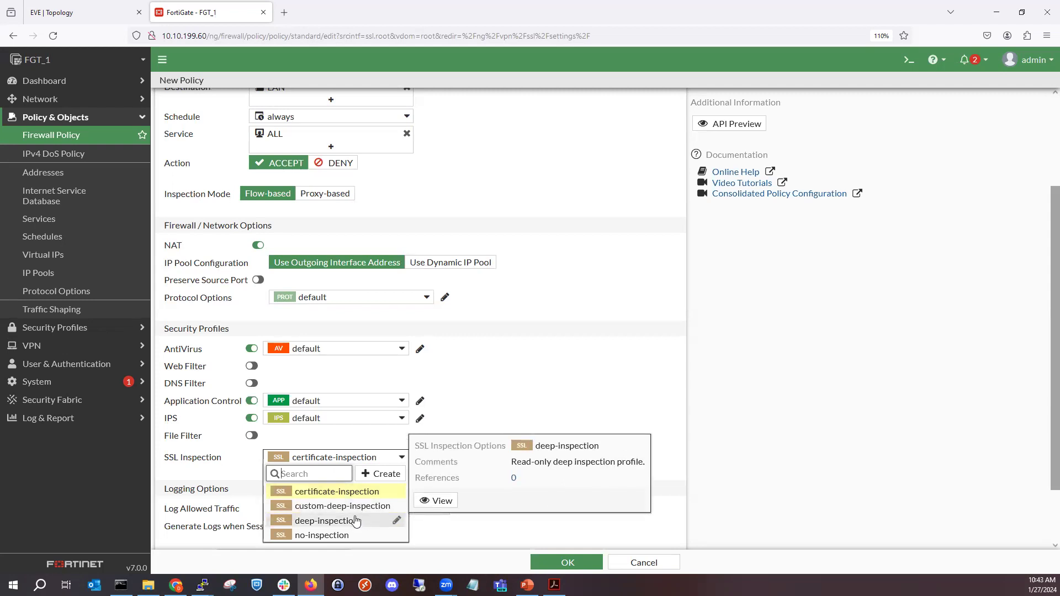
left_click(344, 535)
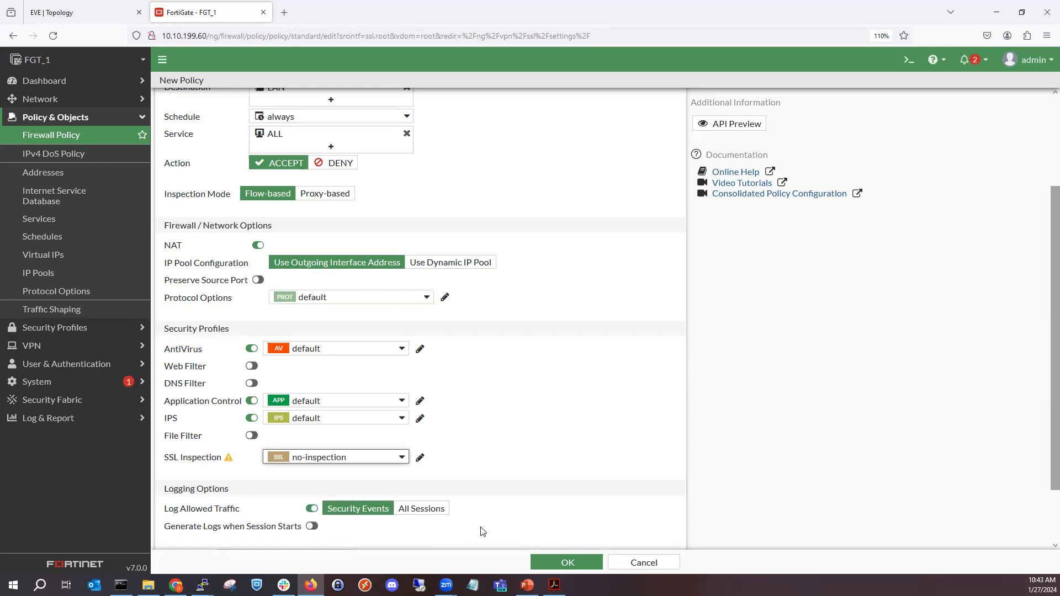
- Log allowed traffic for all sessions, generate logs when sessions start, and save the enabled policy
left_click(449, 508)
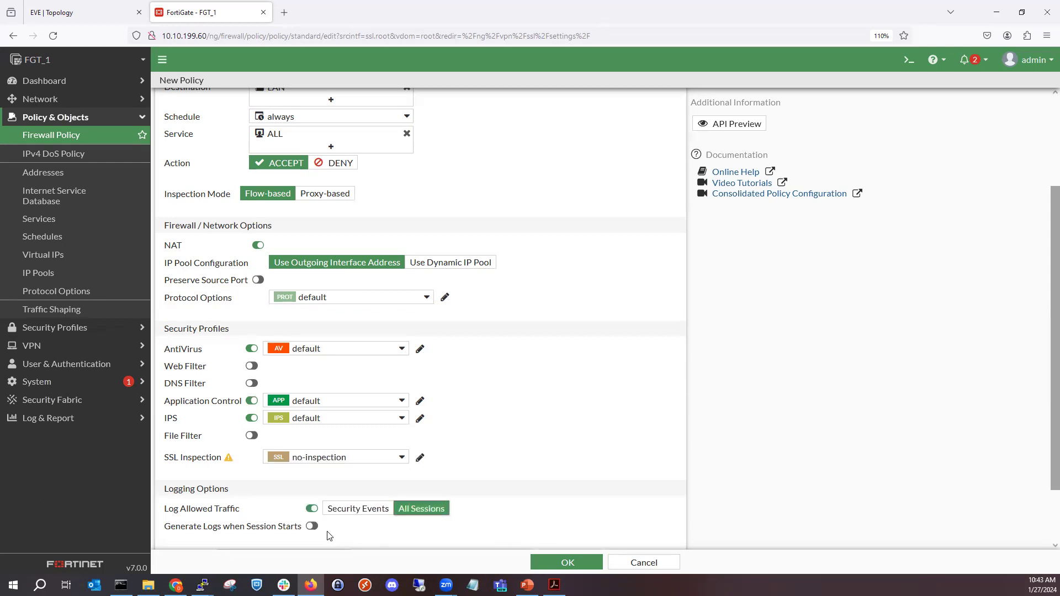
left_click(313, 527)
scroll(493, 486, "down", 2)
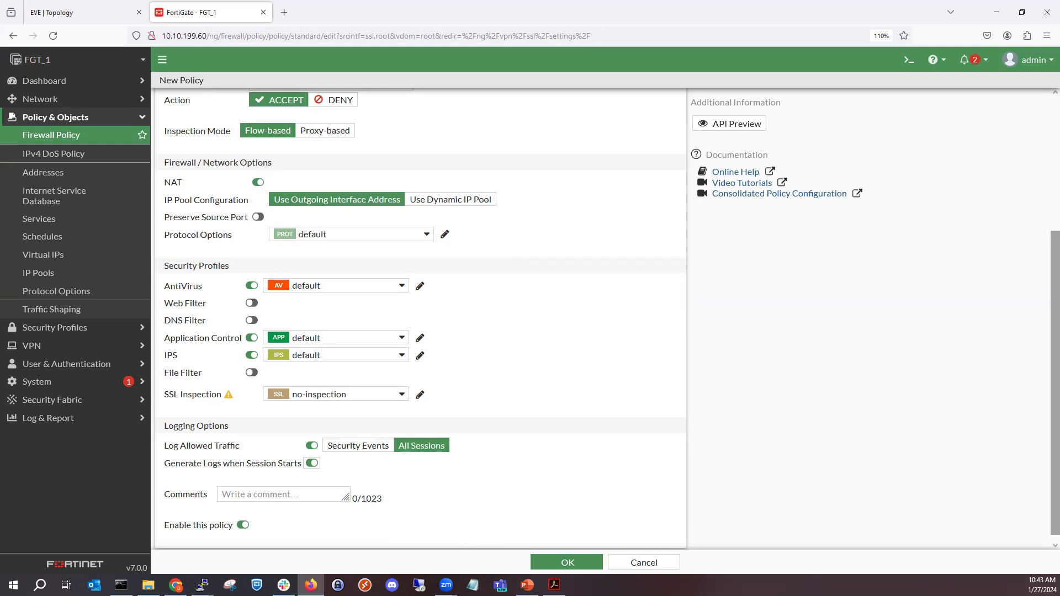
left_click(248, 525)
left_click(246, 525)
left_click(563, 566)
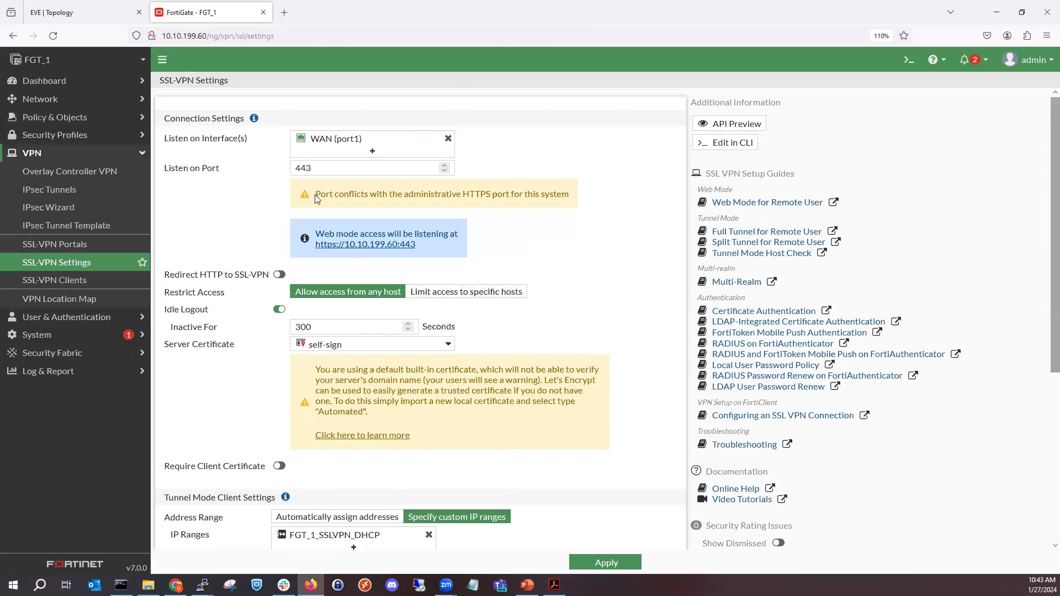
- Change the administrative HTTPS port to 8443 in the system settings to avoid the SSL VPN port conflict, and apply it
left_click_drag(316, 194, 578, 204)
left_click(49, 333)
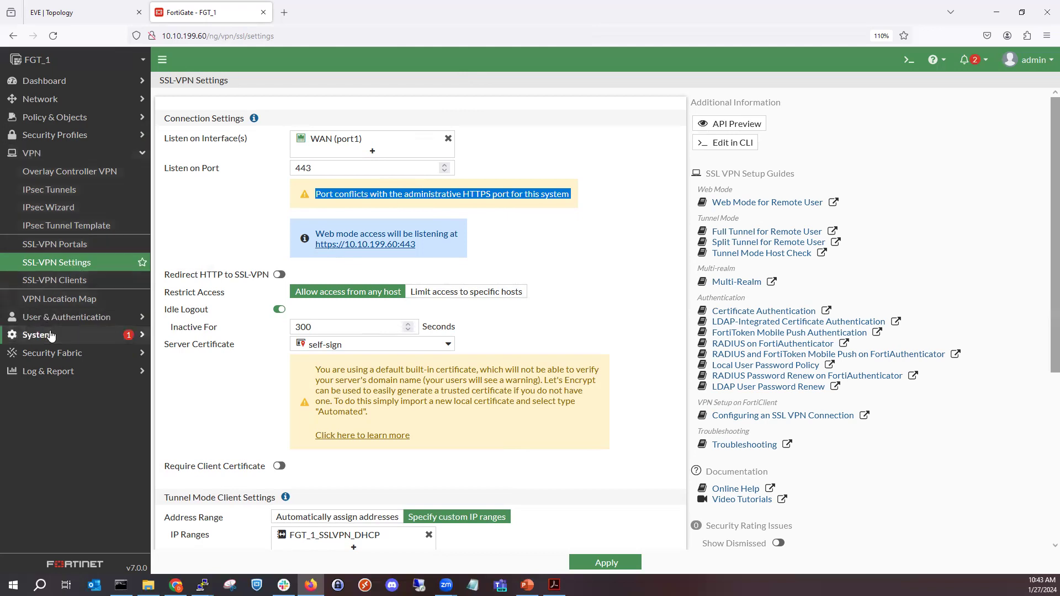
left_click(69, 268)
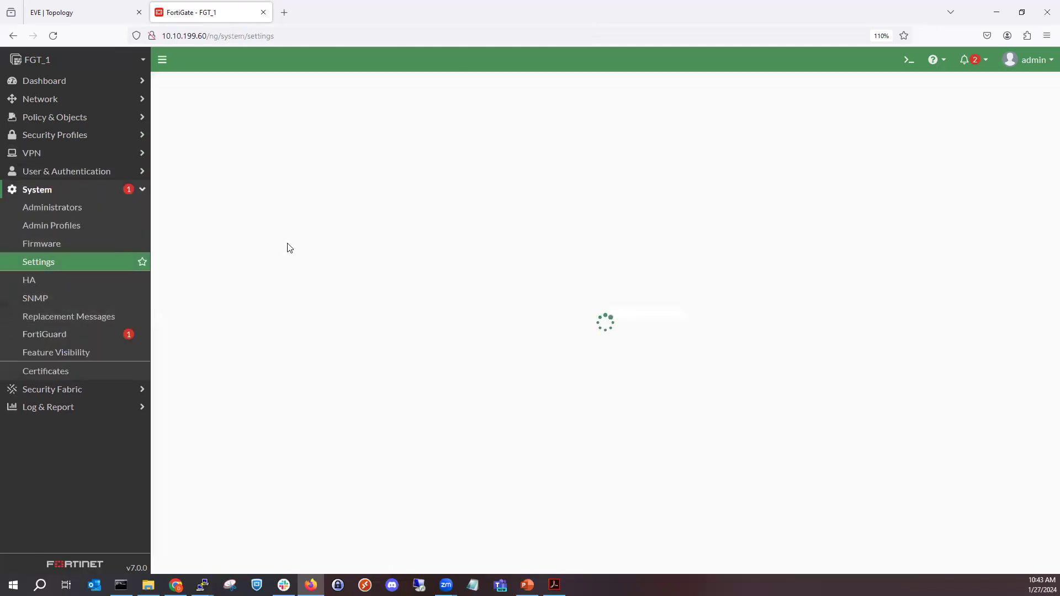
left_click(312, 350)
type("843")
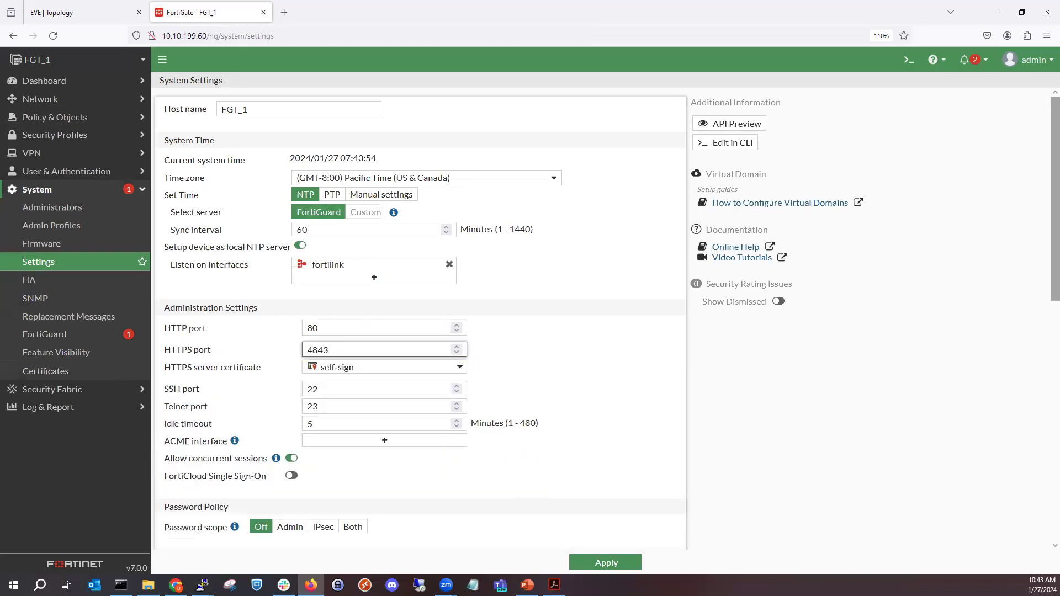
key("BackSpace")
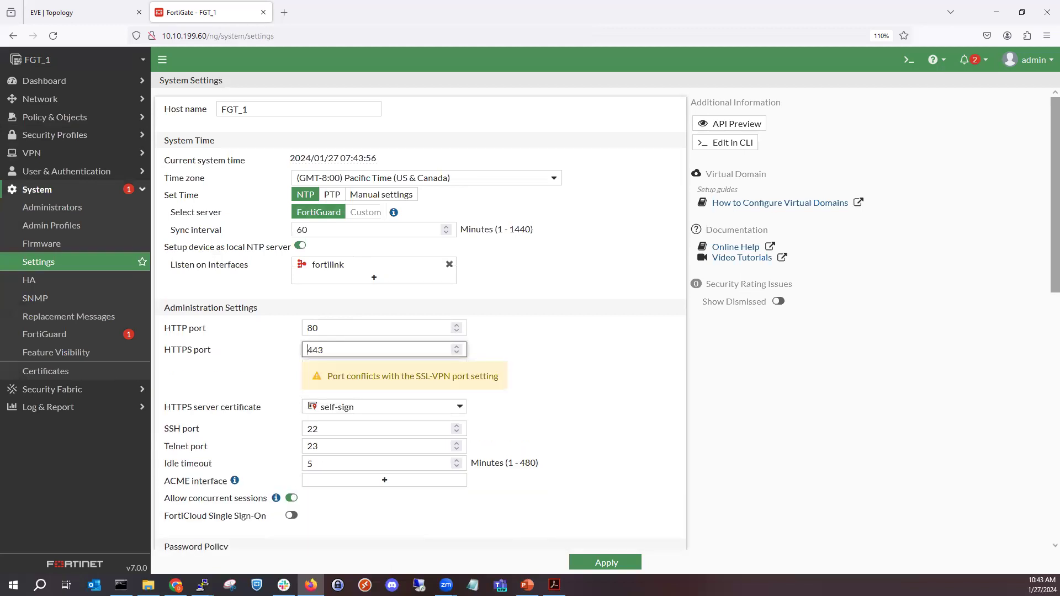
type("8")
left_click(607, 564)
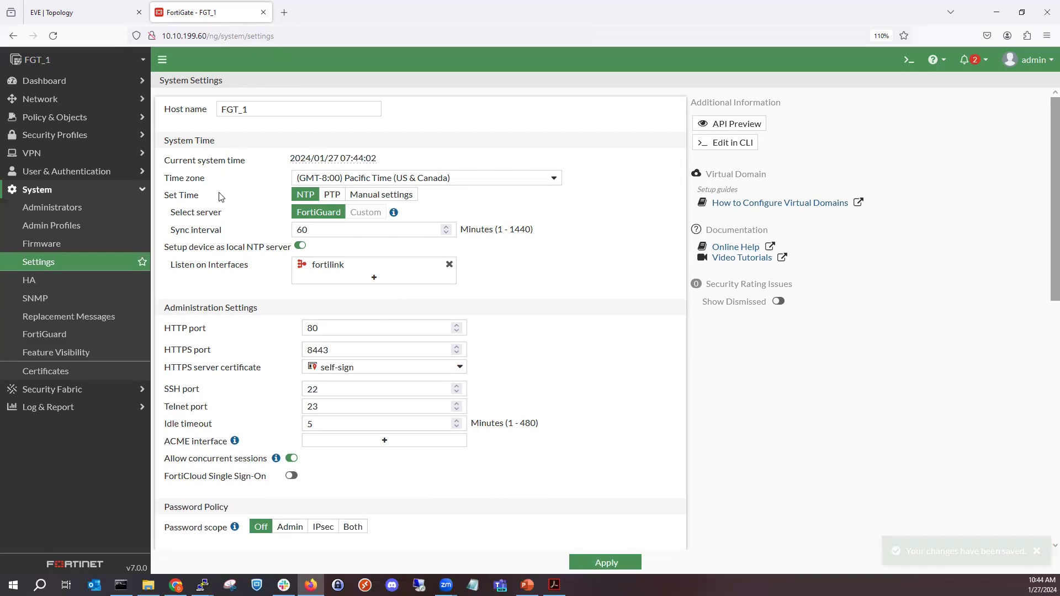
- Reload the system settings page and try to open the FortiGate admin interface at 10.10.199.60:8443
left_click(49, 36)
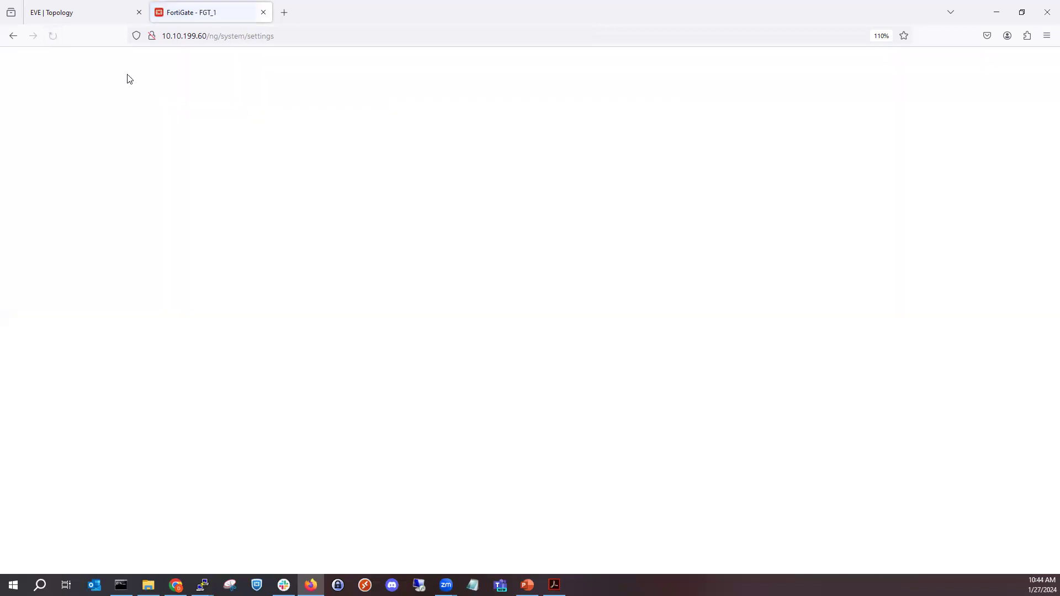
left_click(304, 30)
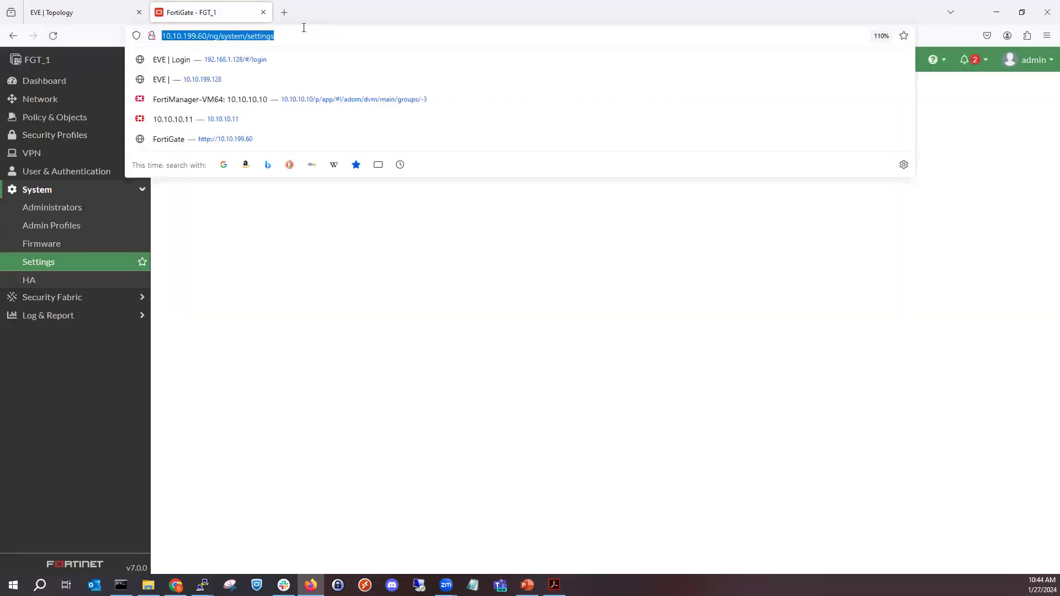
left_click(303, 28)
key("BackSpace")
key("BackSpace")
key("BackSpace")
key("BackSpace")
key("BackSpace")
key("BackSpace")
key("BackSpace")
key("BackSpace")
key("BackSpace")
key("BackSpace")
key("BackSpace")
key("BackSpace")
key("BackSpace")
key("BackSpace")
key("BackSpace")
key("BackSpace")
key("BackSpace")
key("BackSpace")
key("BackSpace")
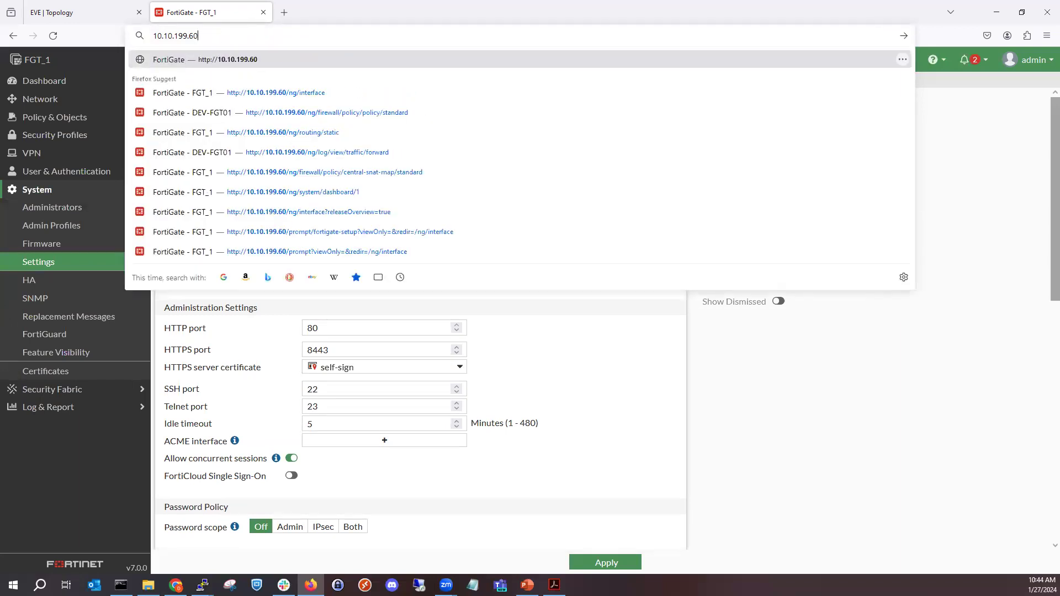
type(":8443")
key("Return")
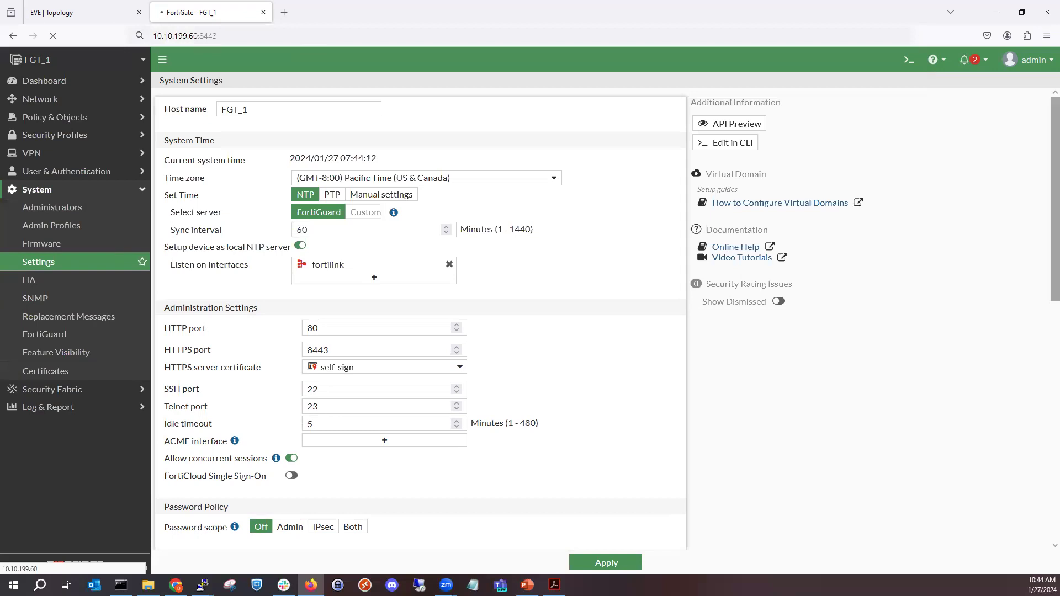
left_click(265, 29)
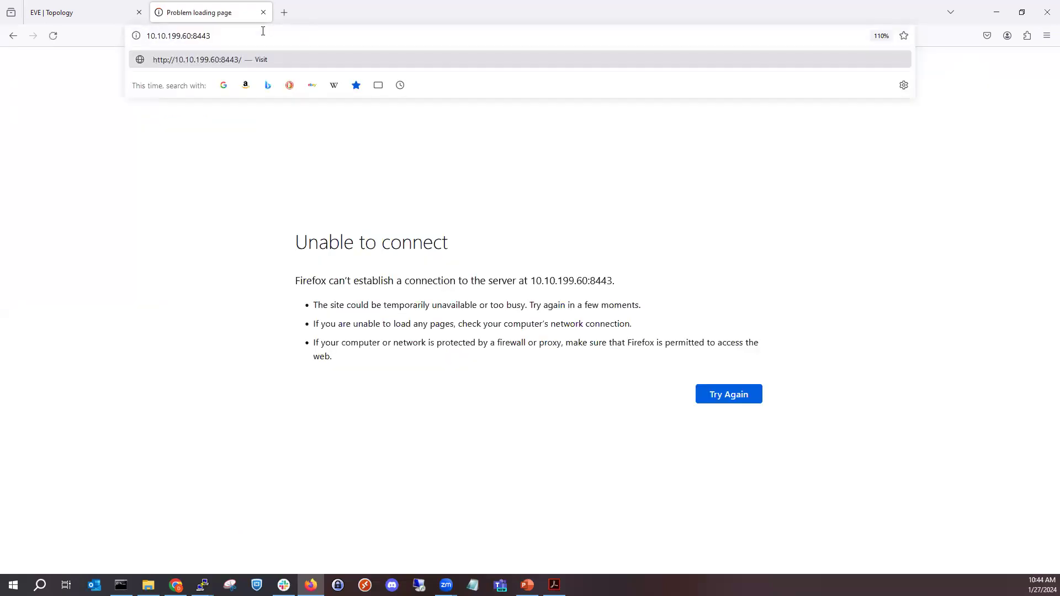
type("http")
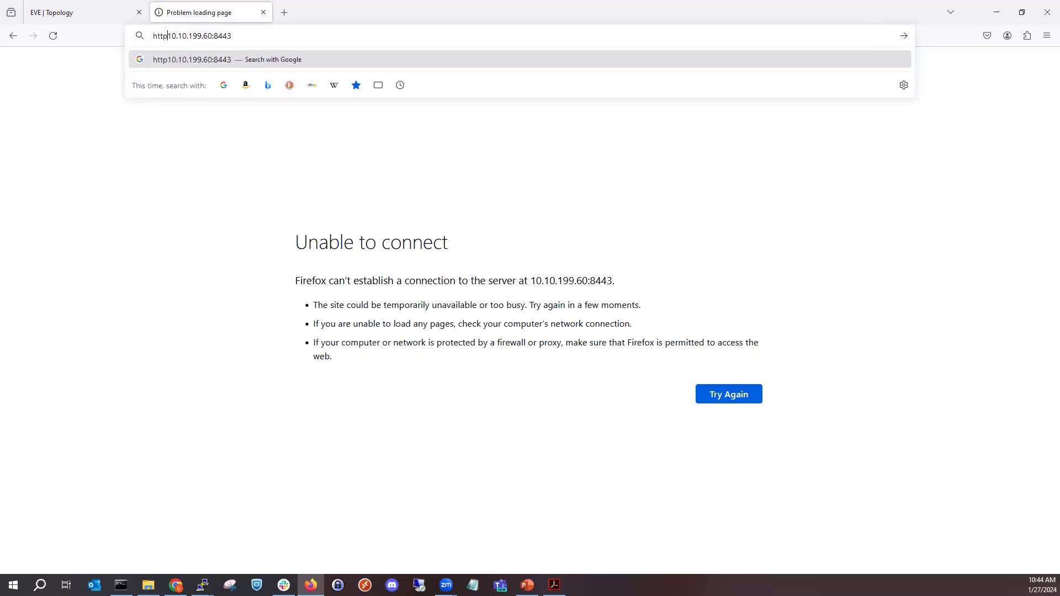
type("://")
key("Return")
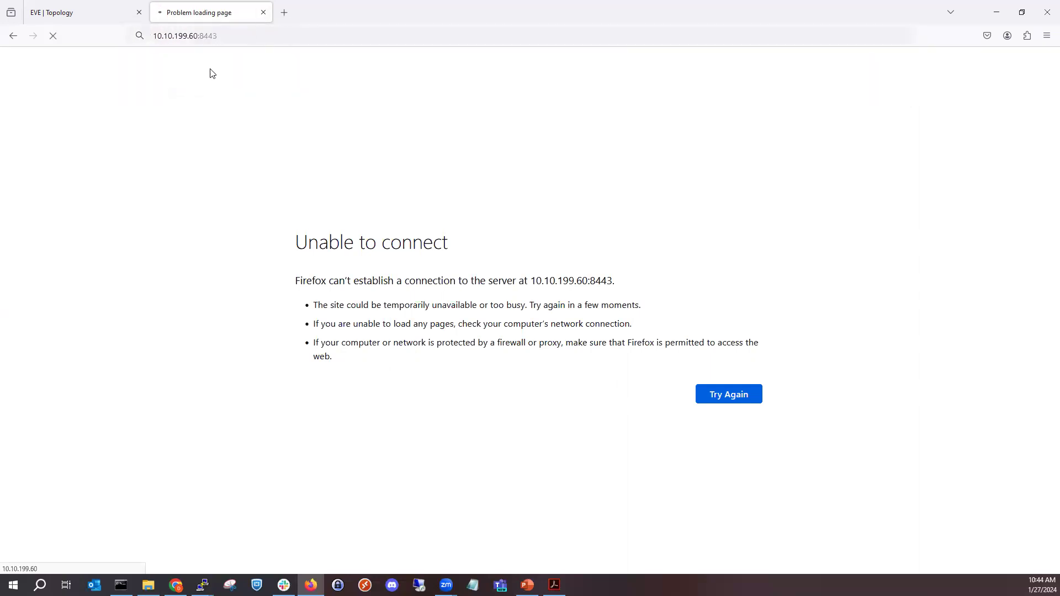
- Load the FortiGate admin interface at 10.10.199.60 without a port number
left_click(239, 40)
left_click(241, 40)
key("BackSpace")
key("BackSpace")
key("BackSpace")
key("BackSpace")
key("BackSpace")
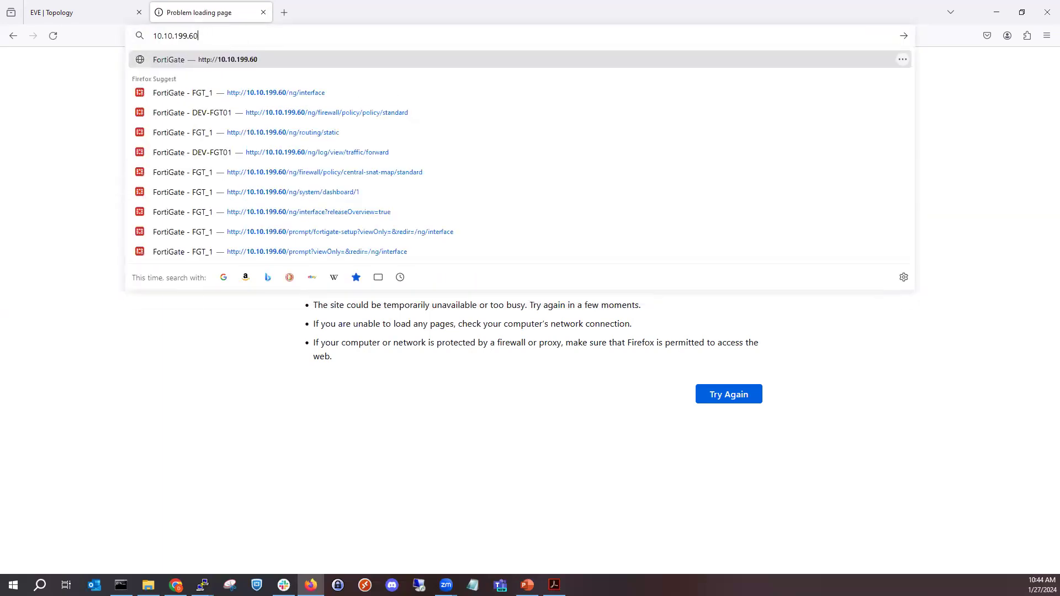
key("Return")
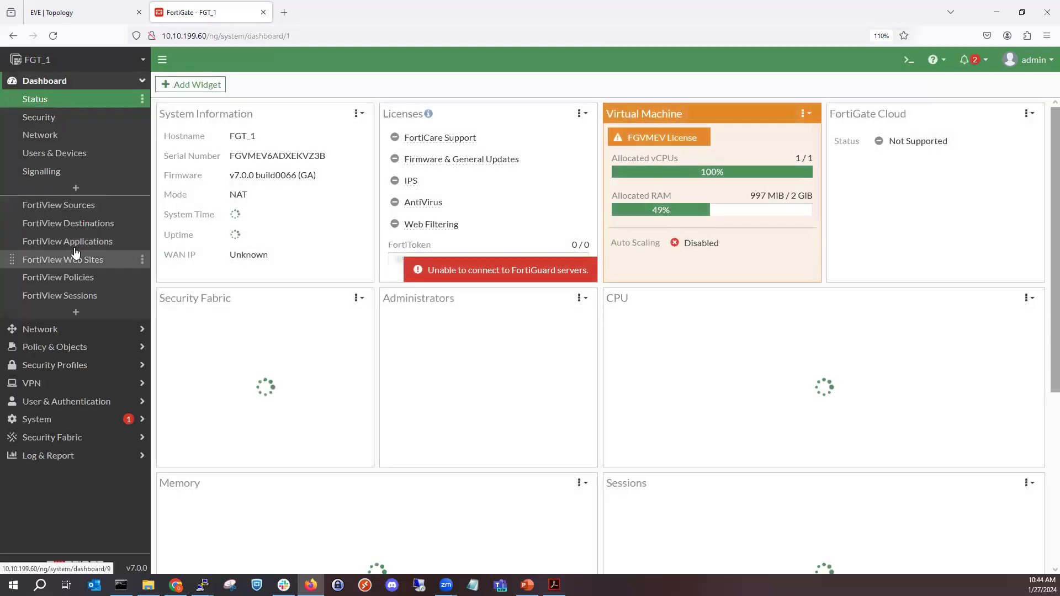
- Open the SSL-VPN settings to review the listening interface and port
left_click(55, 331)
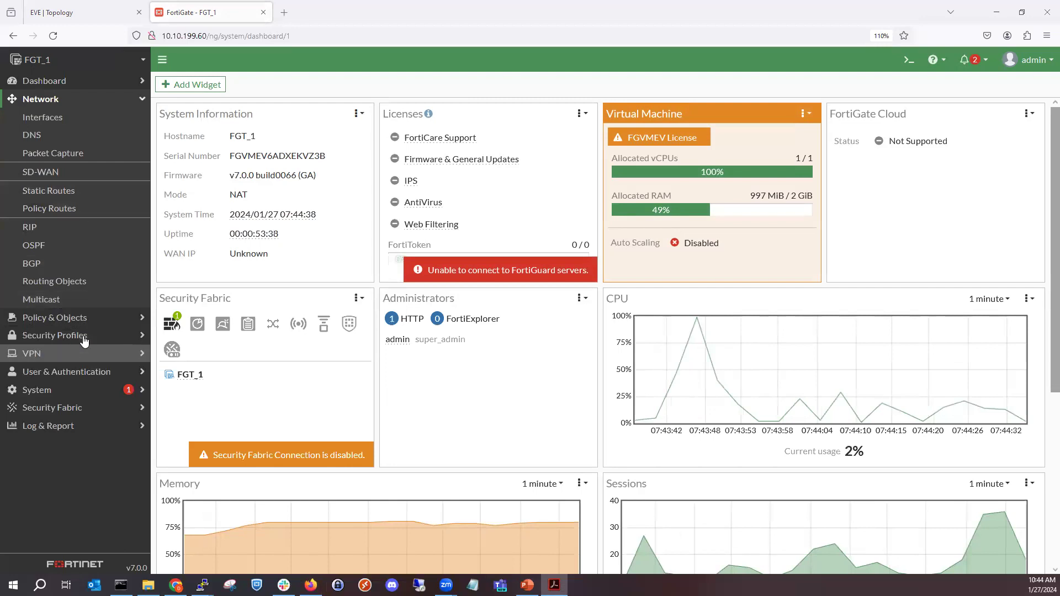
left_click(78, 353)
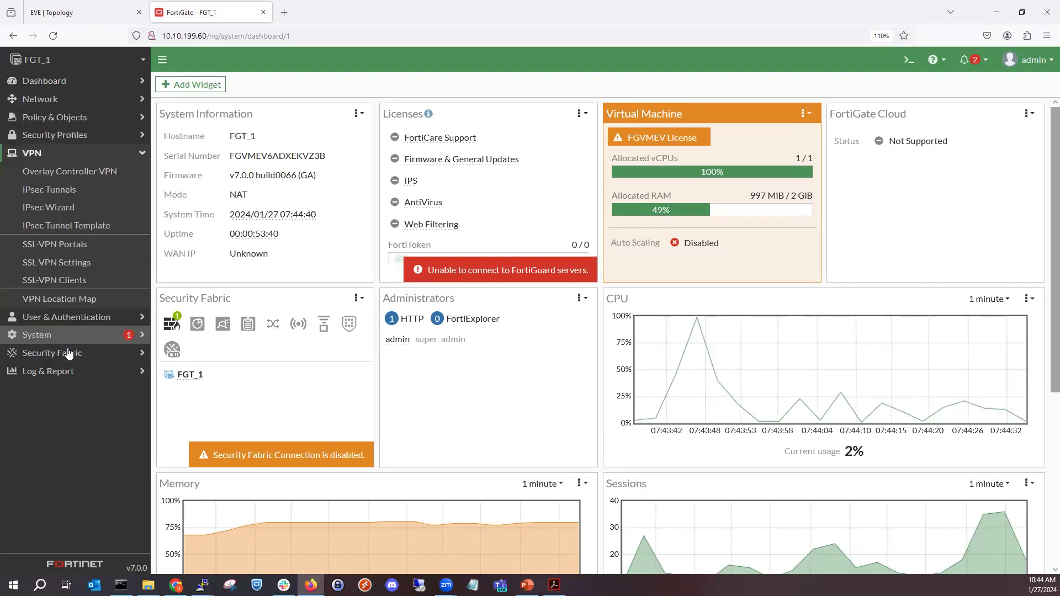
left_click(79, 264)
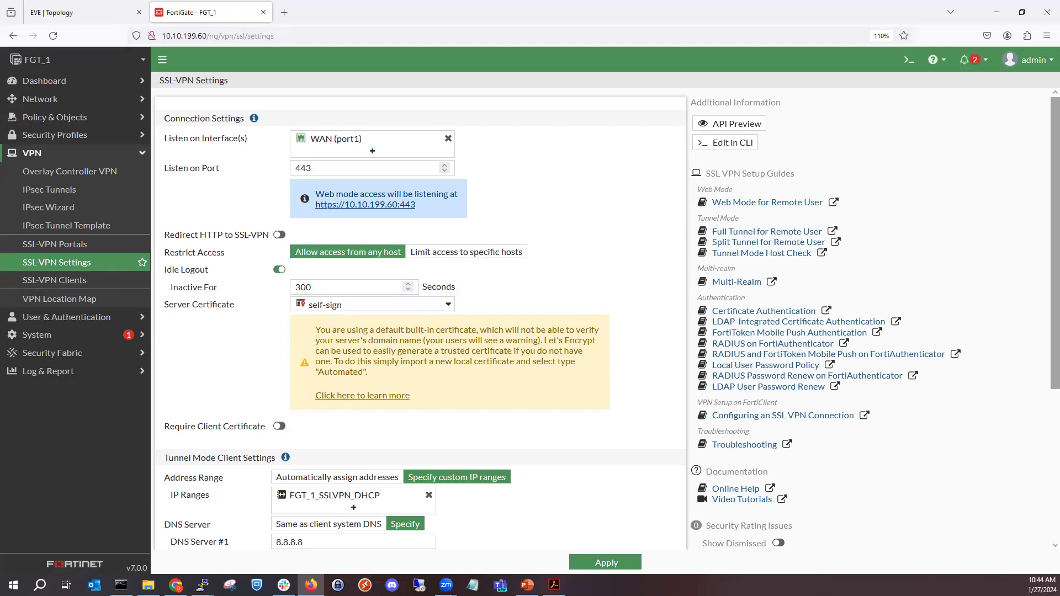
key("alt+Tab")
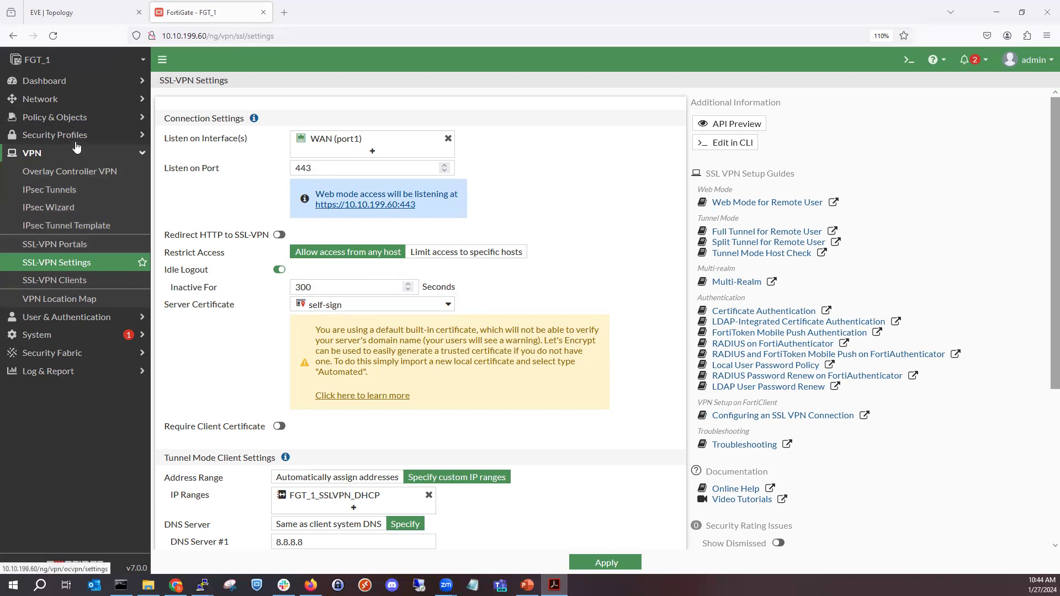
- Start a new firewall policy and name it SSLVPN-to-Internet
left_click(86, 118)
left_click(78, 137)
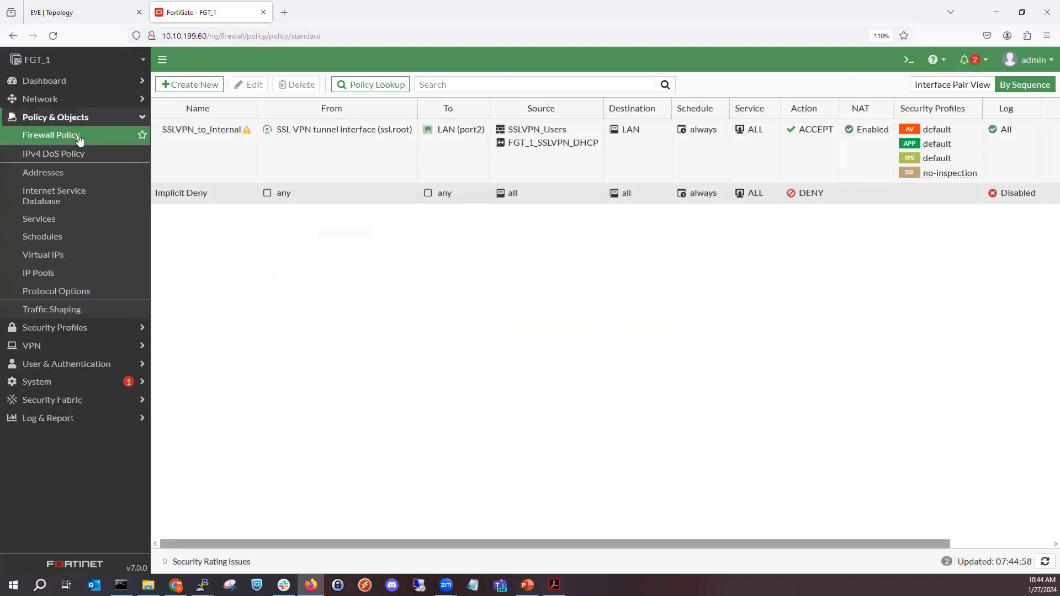
left_click(200, 85)
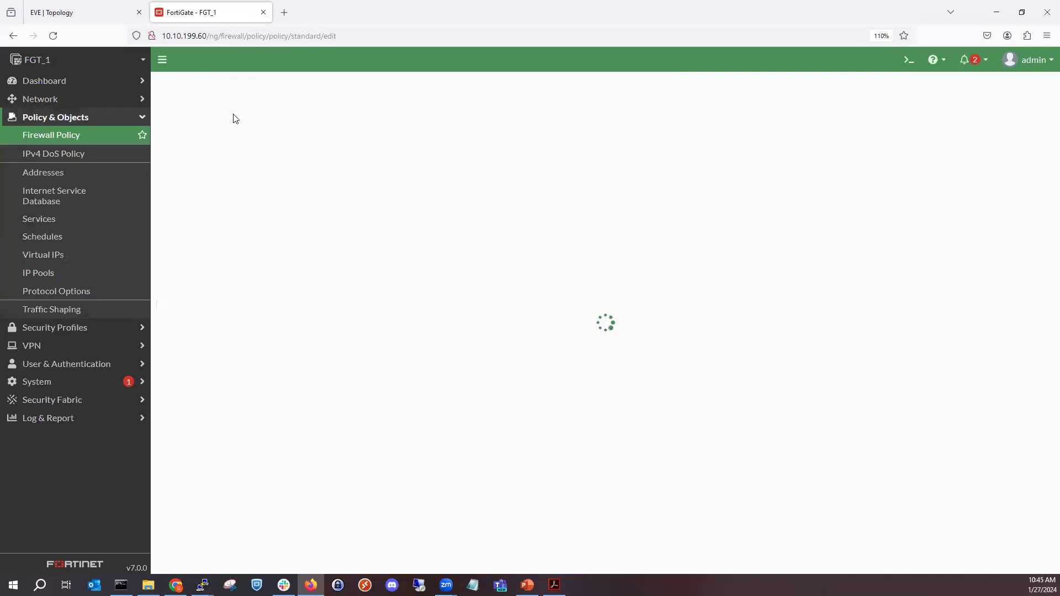
left_click(265, 119)
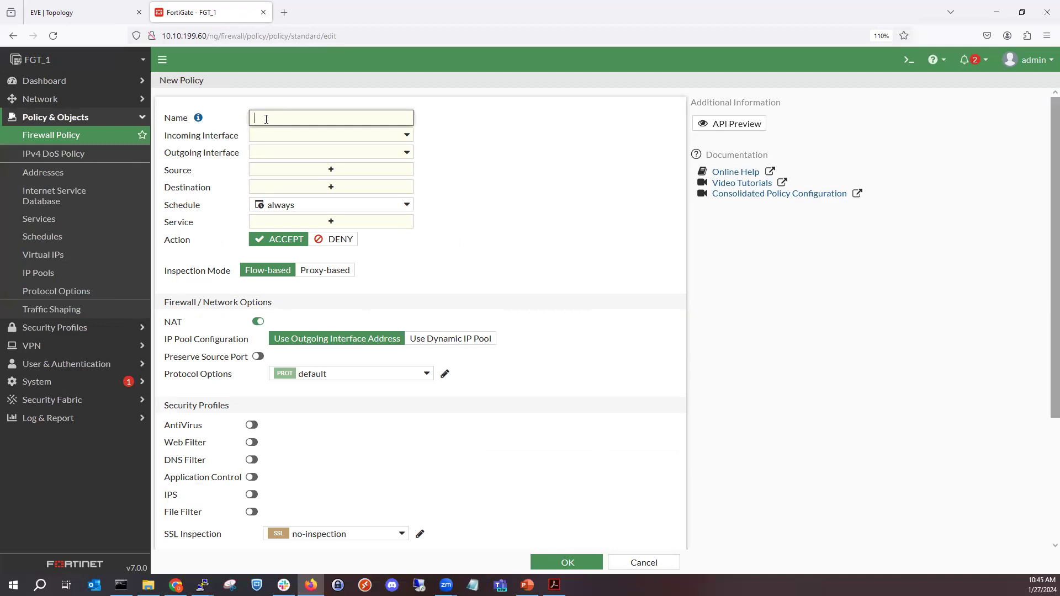
type("SSLVPN-to-Internet")
- Set the policy's incoming interface to the SSL-VPN tunnel interface (ssl.root) and its outgoing interface to WAN (port1)
left_click(362, 136)
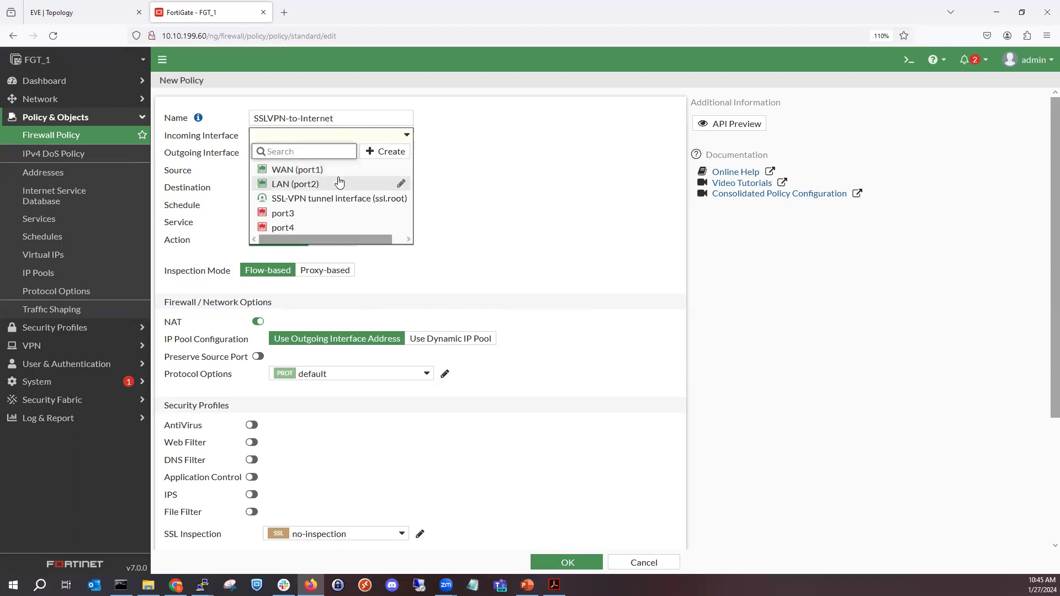
left_click(324, 199)
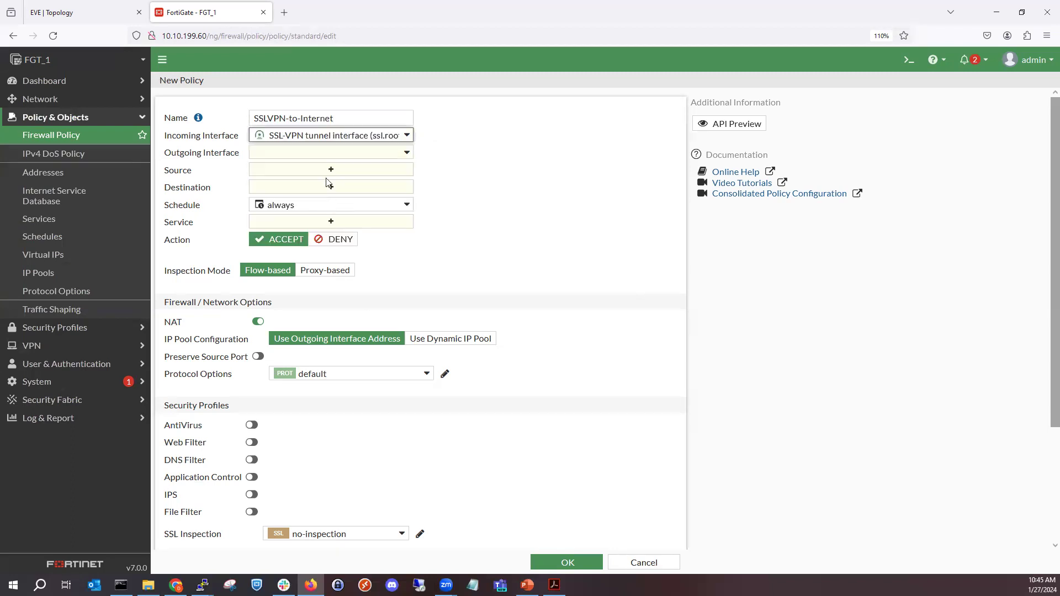
left_click(326, 151)
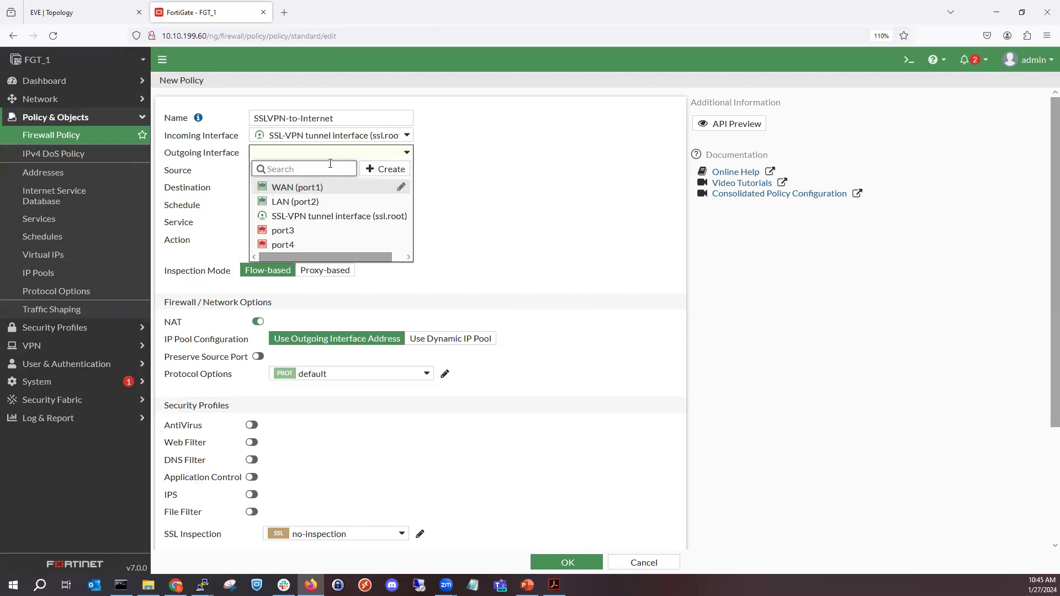
left_click(325, 187)
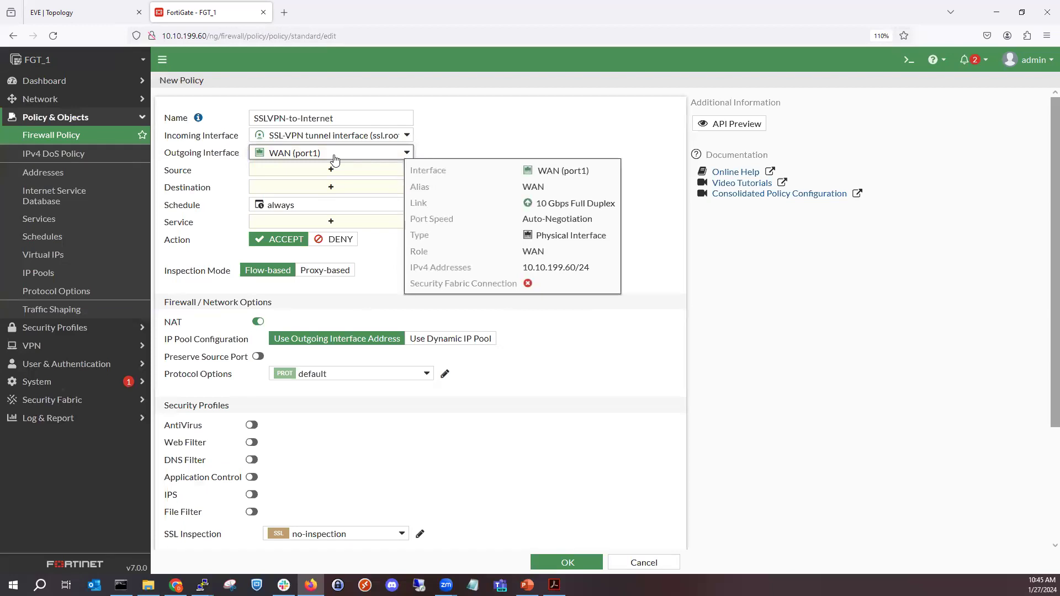
- Add the address FGT_1_SSLVPN_DHCP and the user group SSLVPN_Users as the policy's sources
left_click(356, 174)
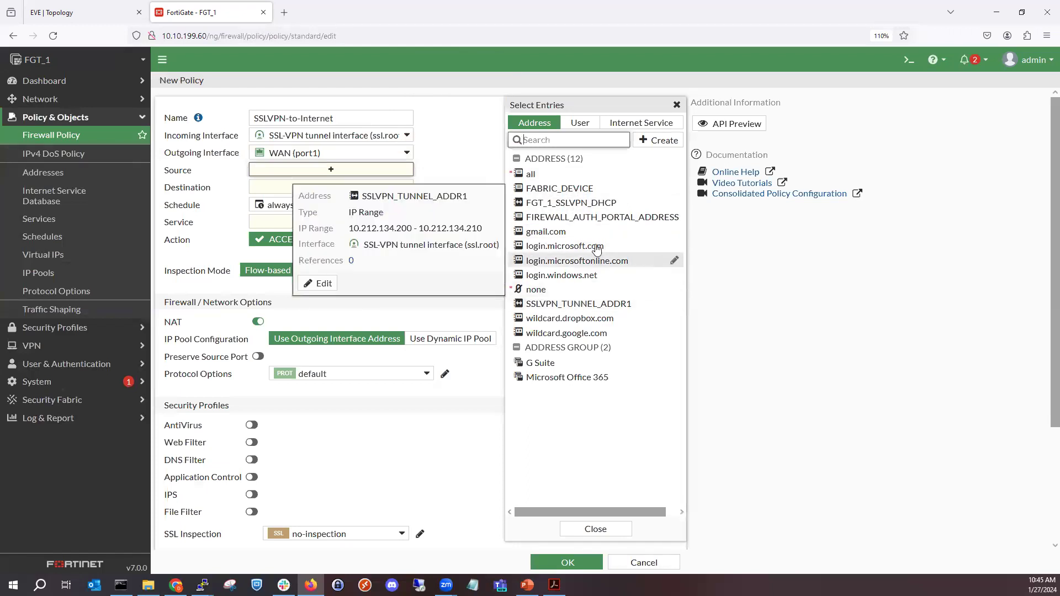
left_click(580, 202)
left_click(580, 122)
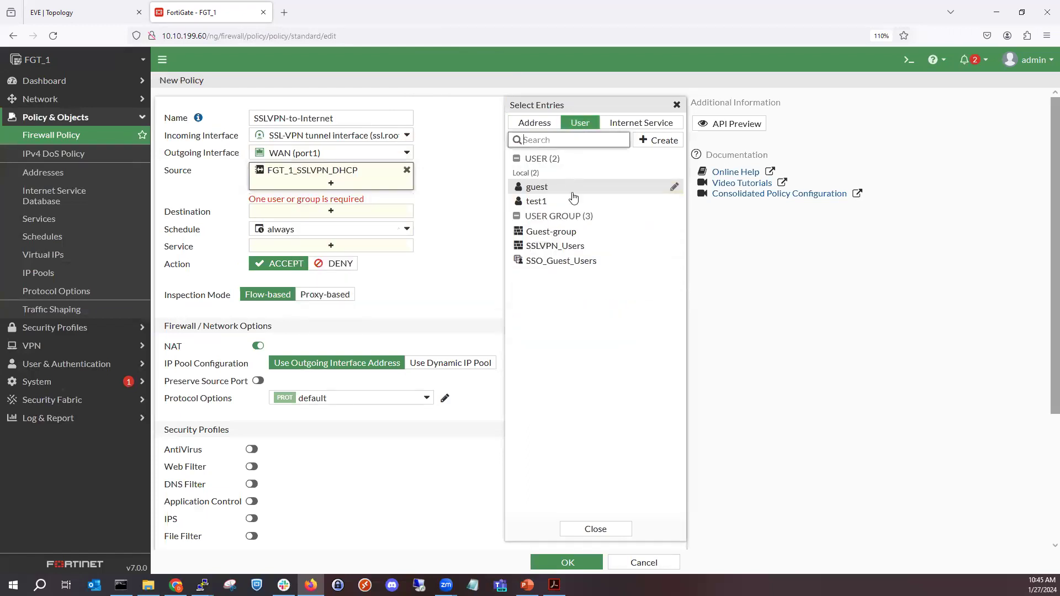
left_click(574, 246)
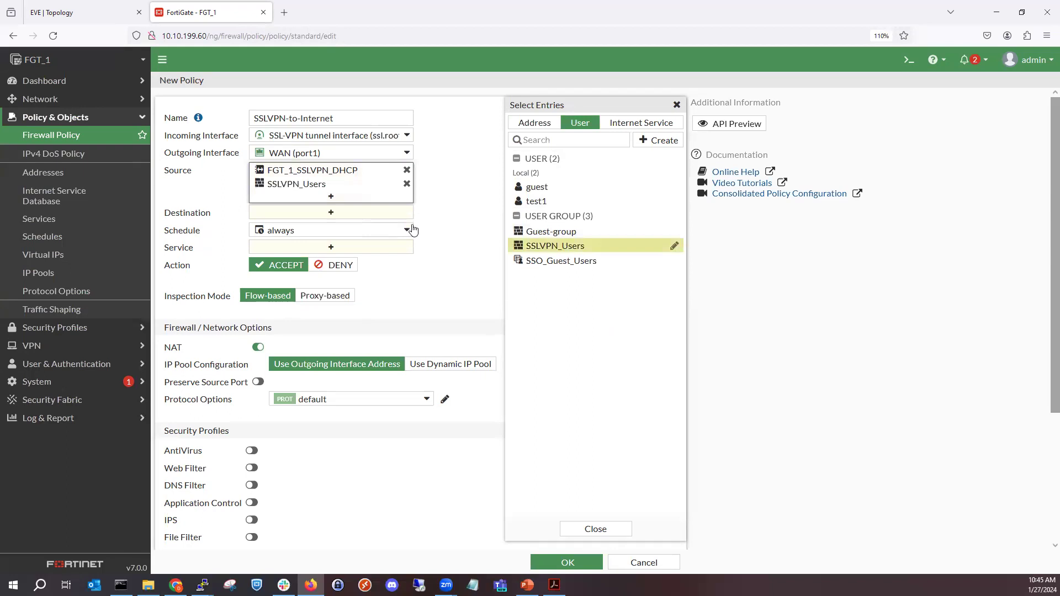
- Set the policy's destination to all and its service to ALL
left_click(402, 214)
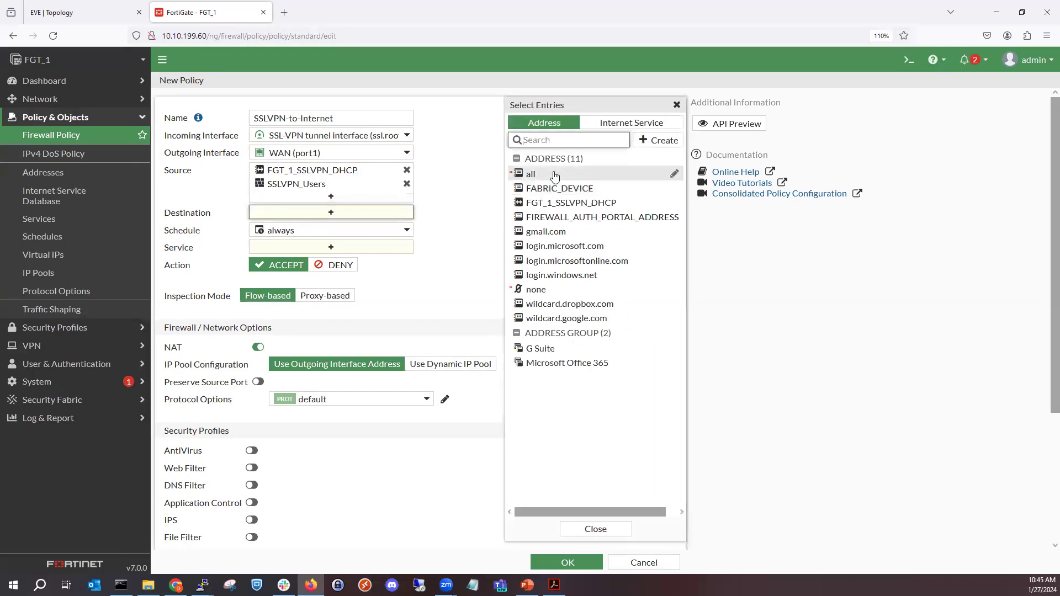
left_click(555, 175)
left_click(366, 259)
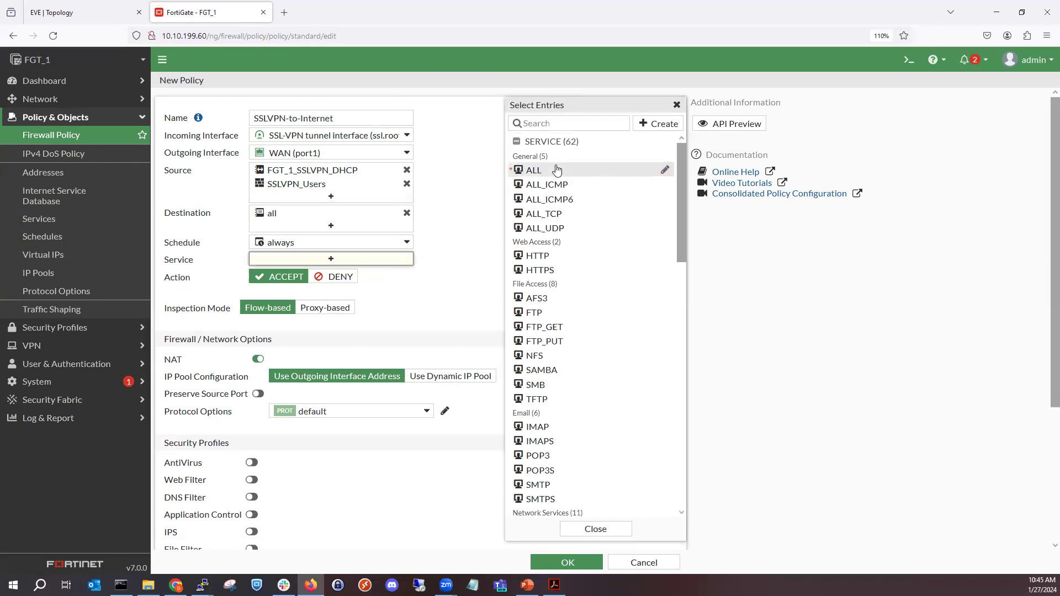
left_click(556, 170)
left_click(462, 260)
- Enable AntiVirus, Application Control and IPS with their default profiles for the SSLVPN-to-Internet policy
scroll(401, 346, "down", 2)
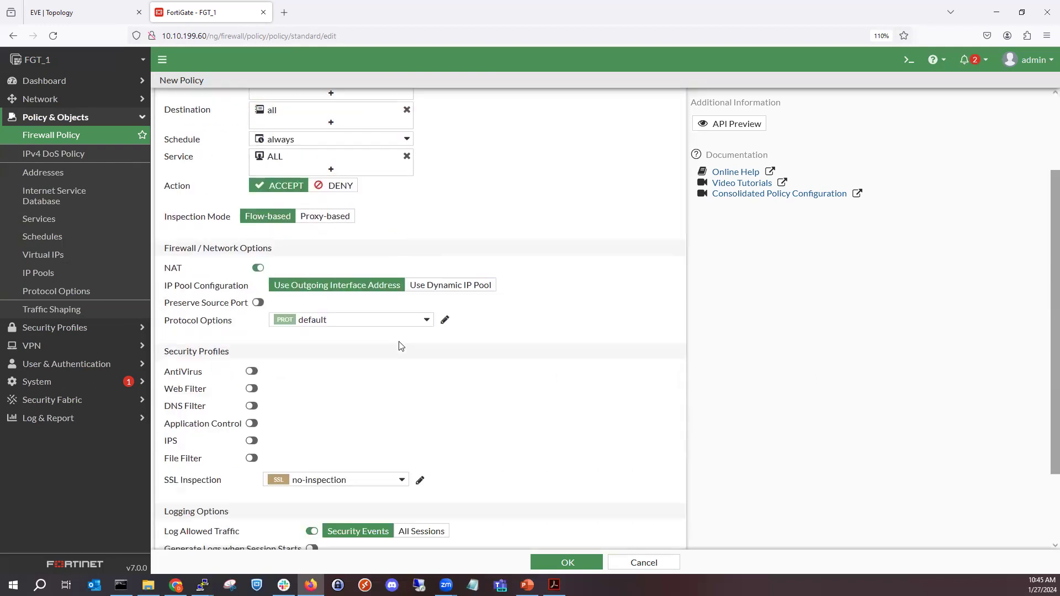
scroll(400, 346, "down", 1)
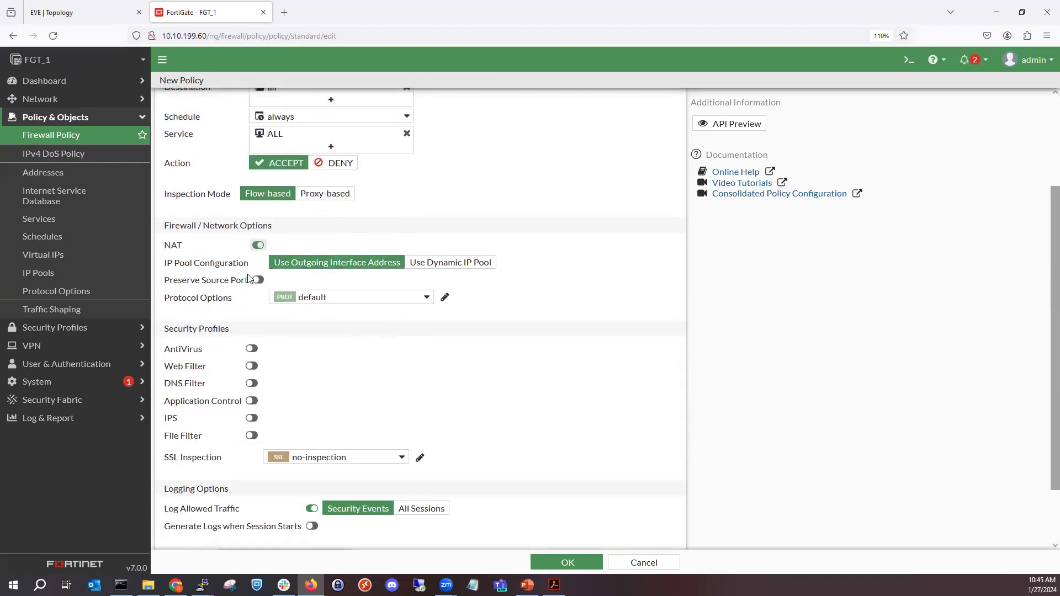
left_click(255, 353)
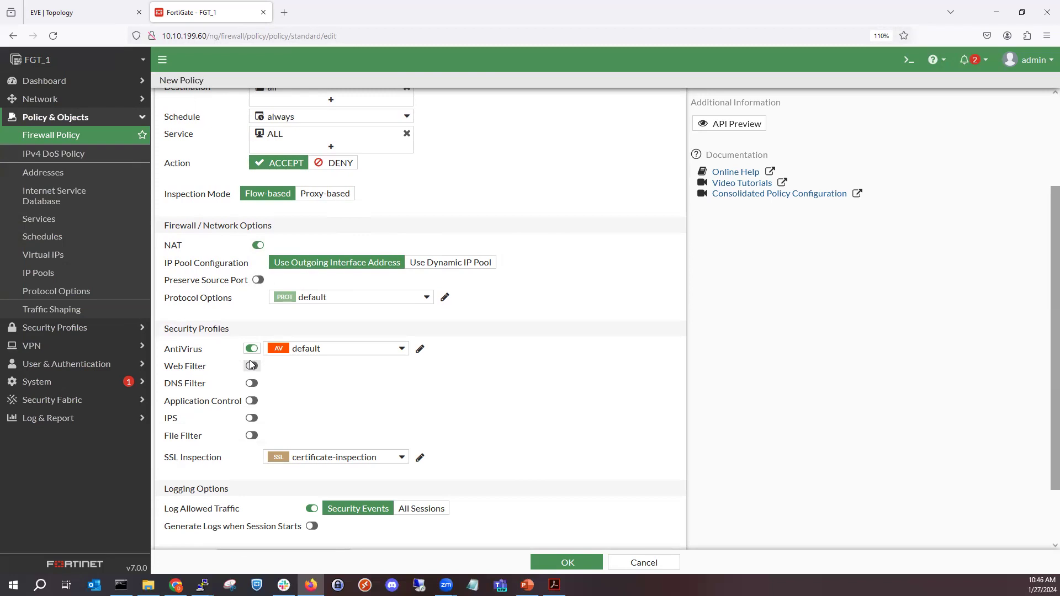
left_click(252, 401)
left_click(249, 418)
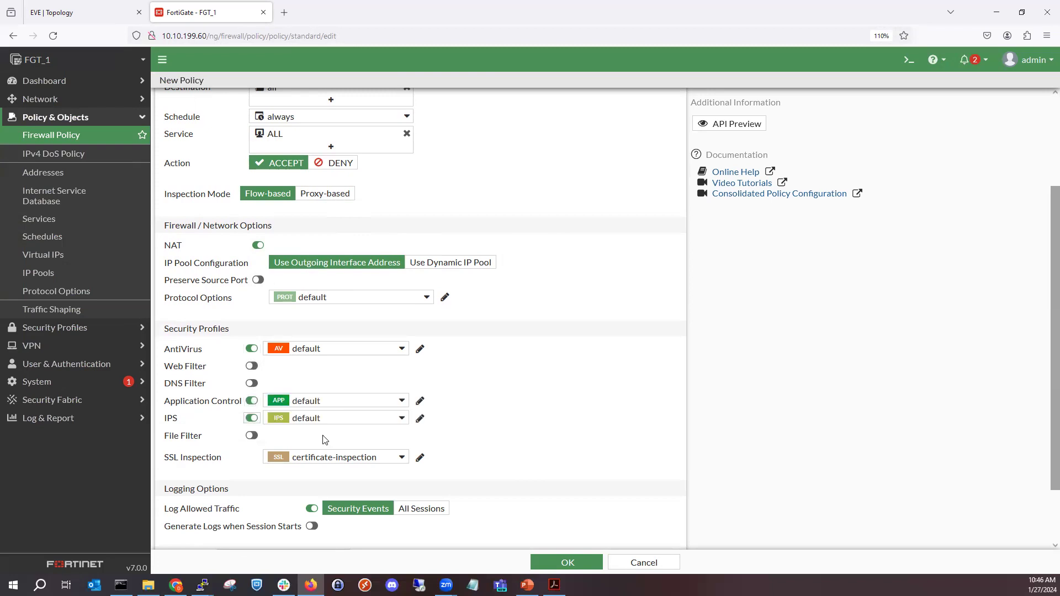
- Log allowed traffic for all sessions and save the SSLVPN-to-Internet policy
left_click(416, 514)
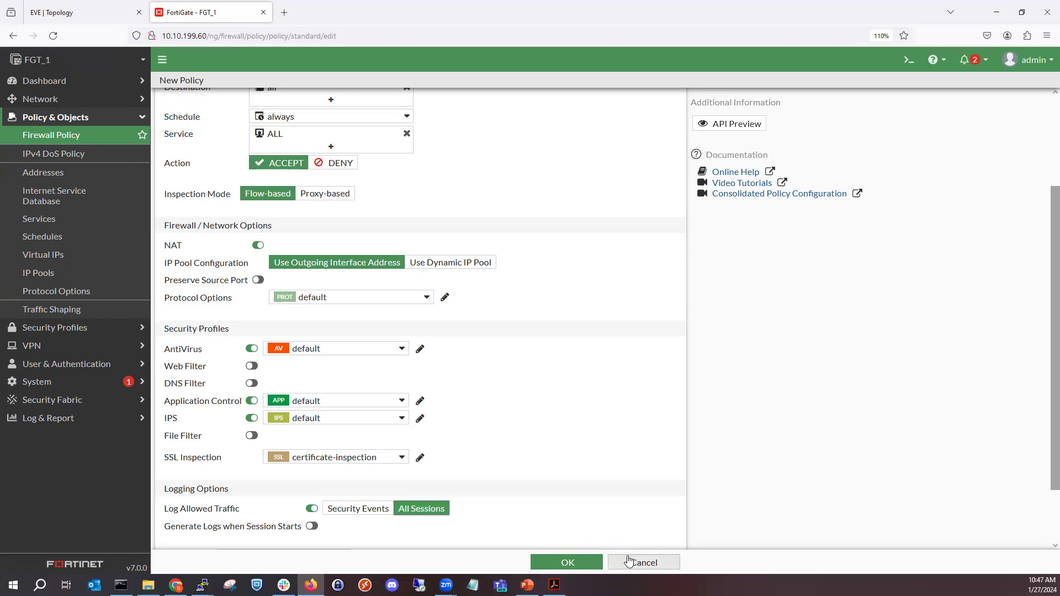
scroll(533, 376, "up", 3)
left_click(552, 562)
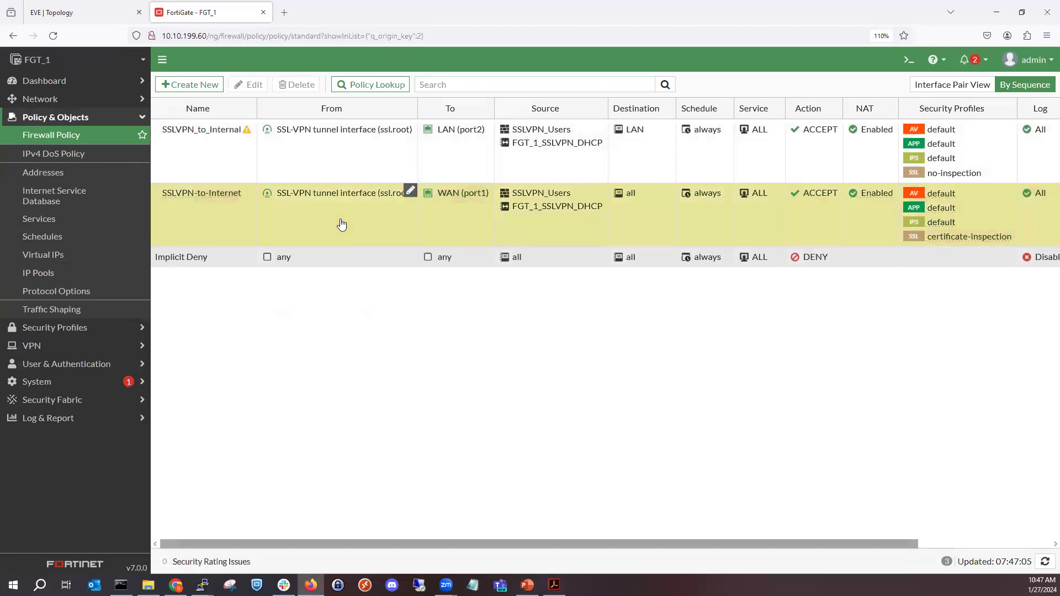
- Disable the SSLVPN-to-Internet policy and switch to the PowerPoint slide on SSL VPN firewall policies
right_click(341, 224)
mouse_move(411, 252)
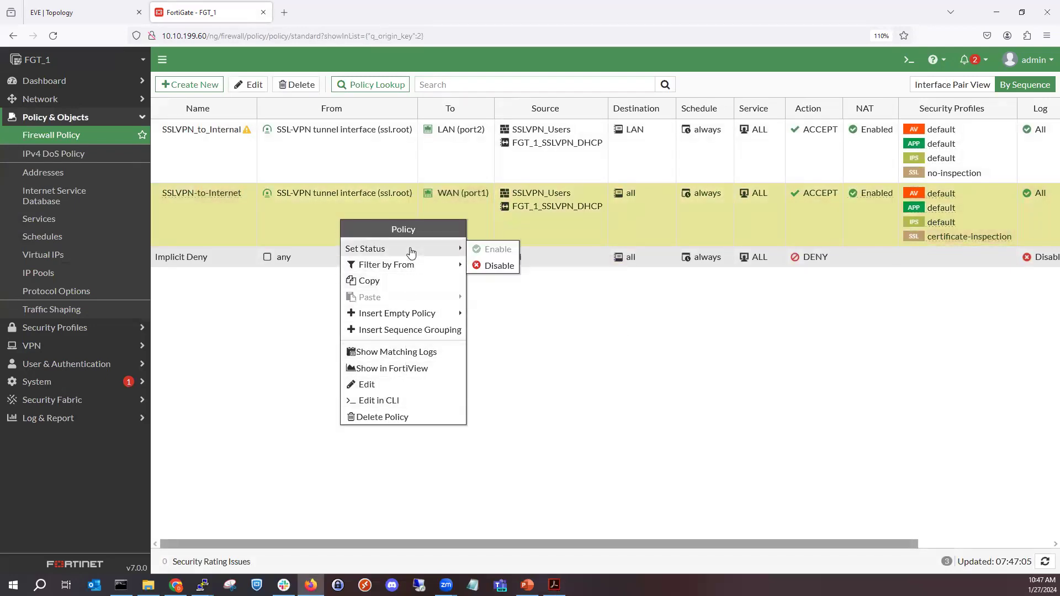
left_click(495, 265)
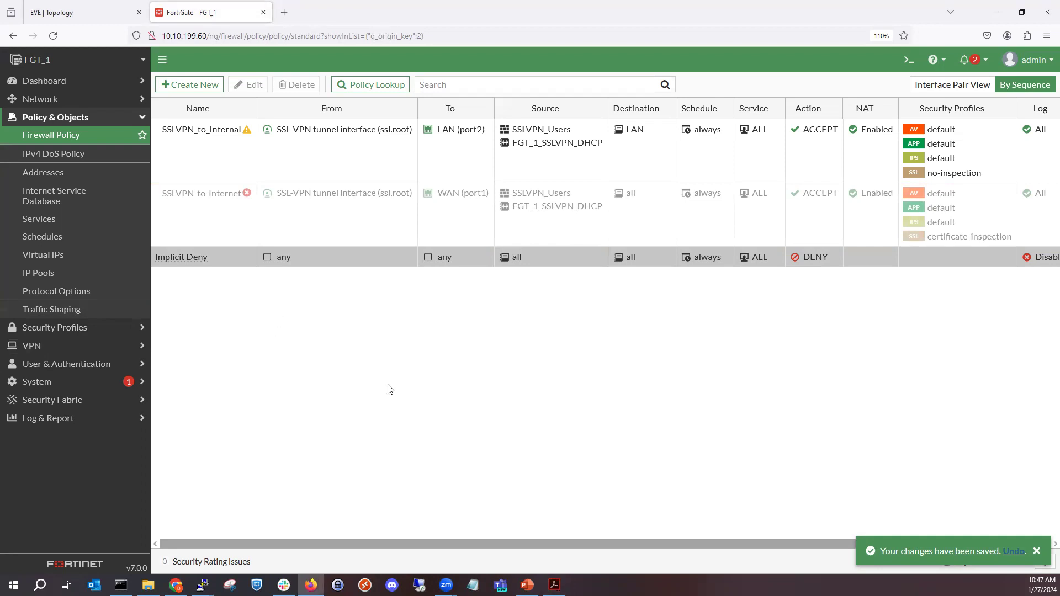
key("alt+Tab")
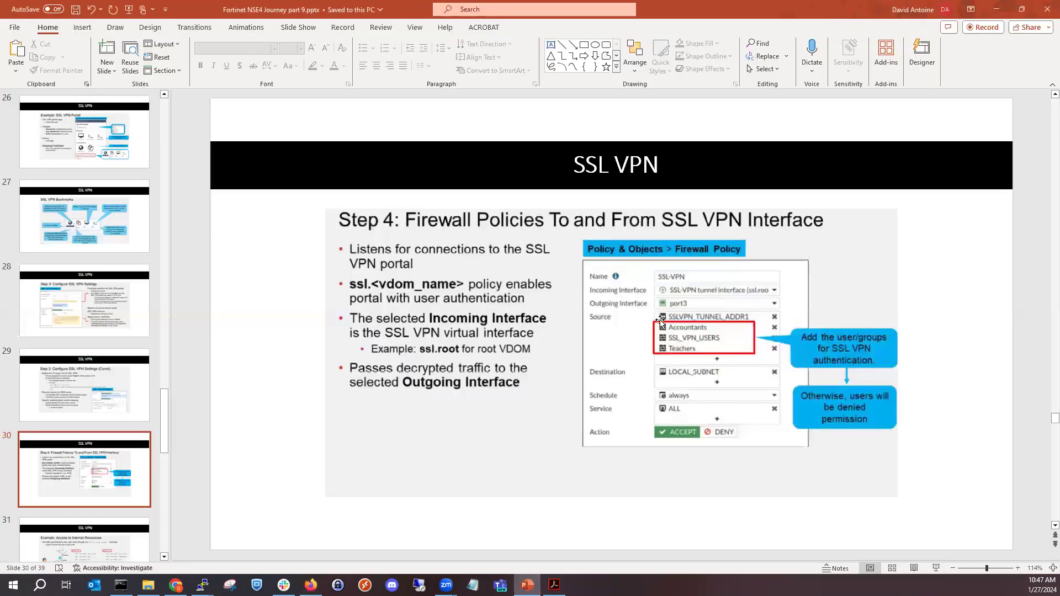